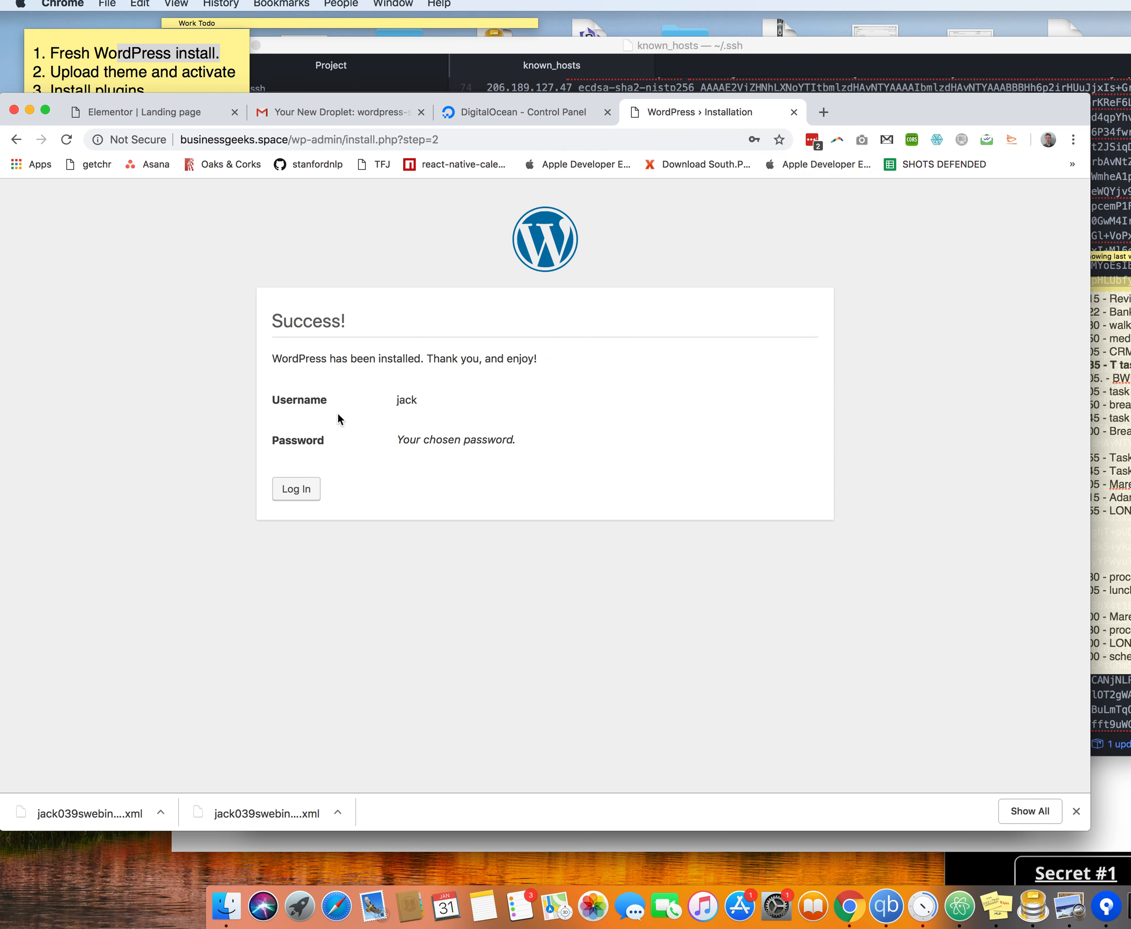
# - Open the WordPress login page and set the to-do sticky note to float on top of other windows
pyautogui.click(299, 491)
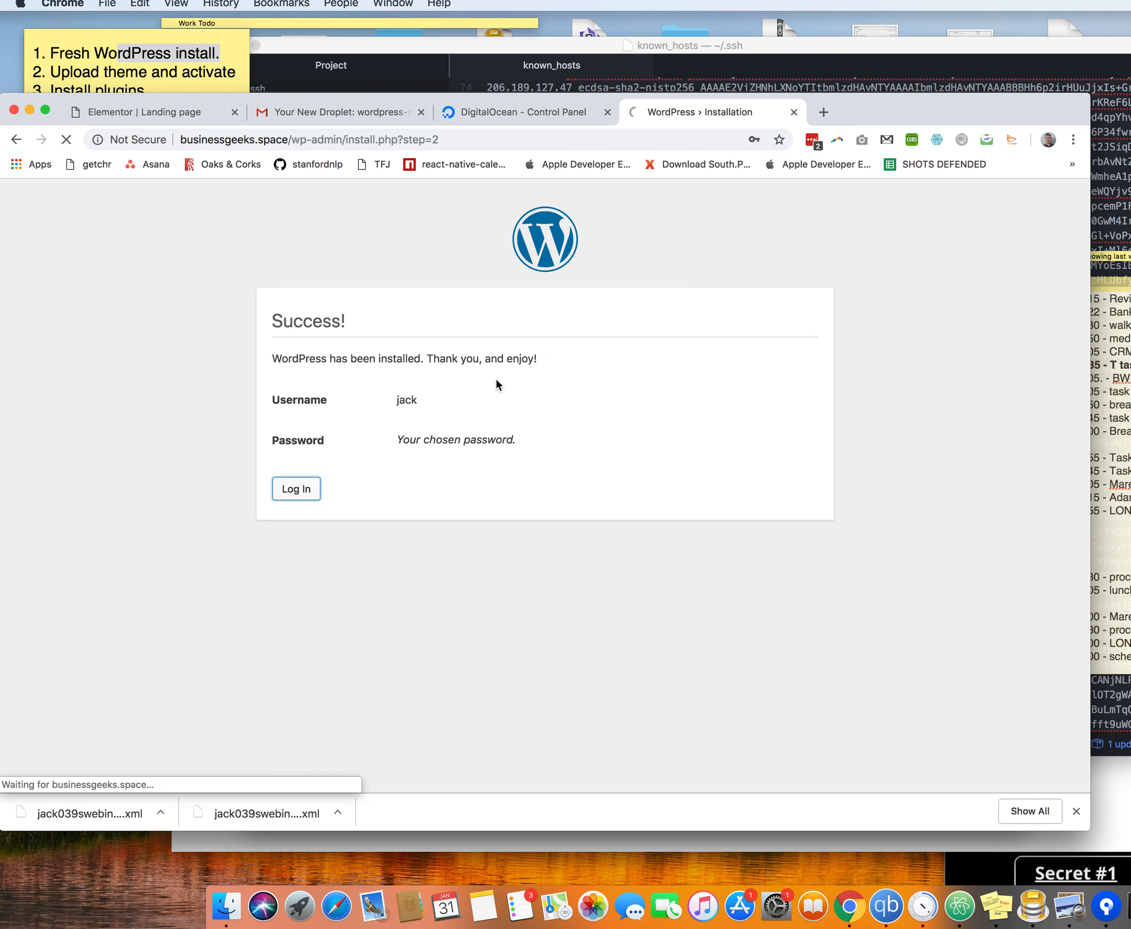
pyautogui.click(125, 61)
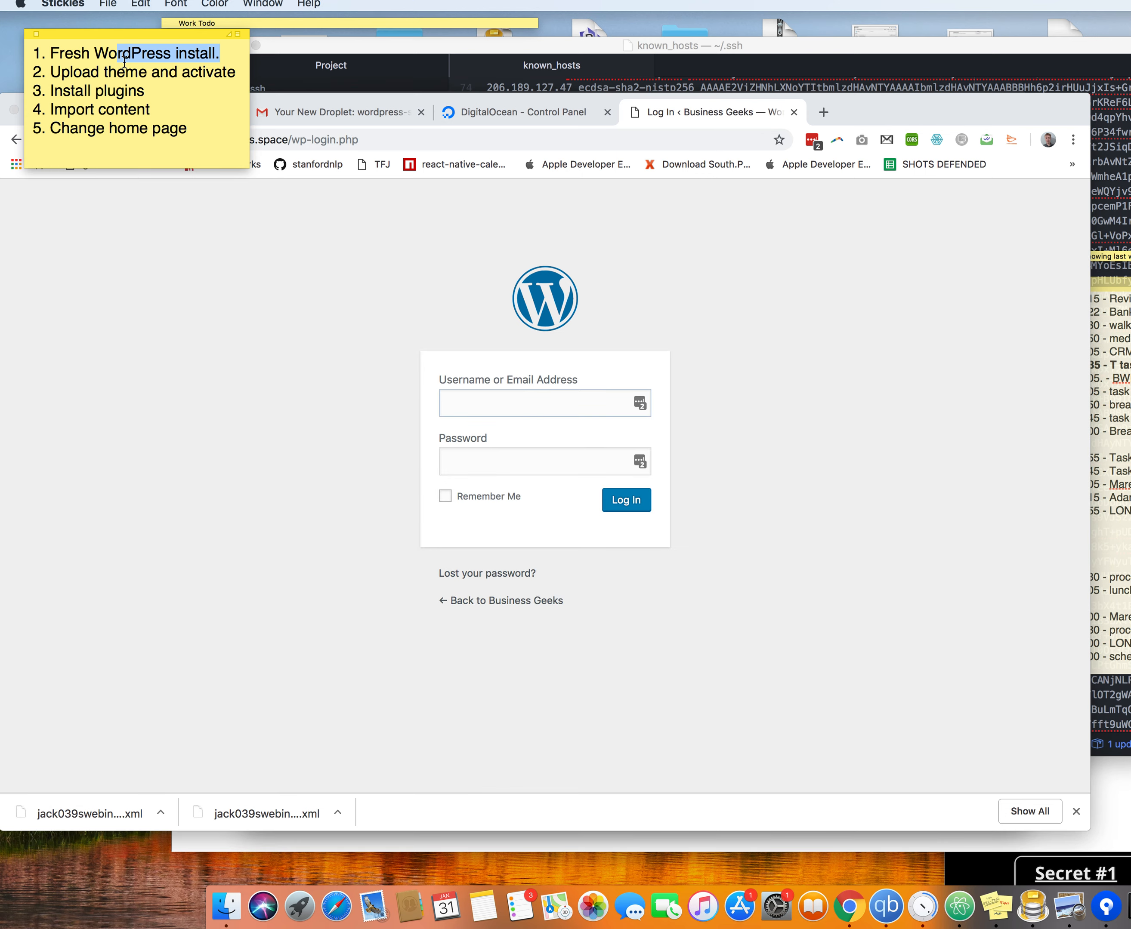
pyautogui.click(263, 4)
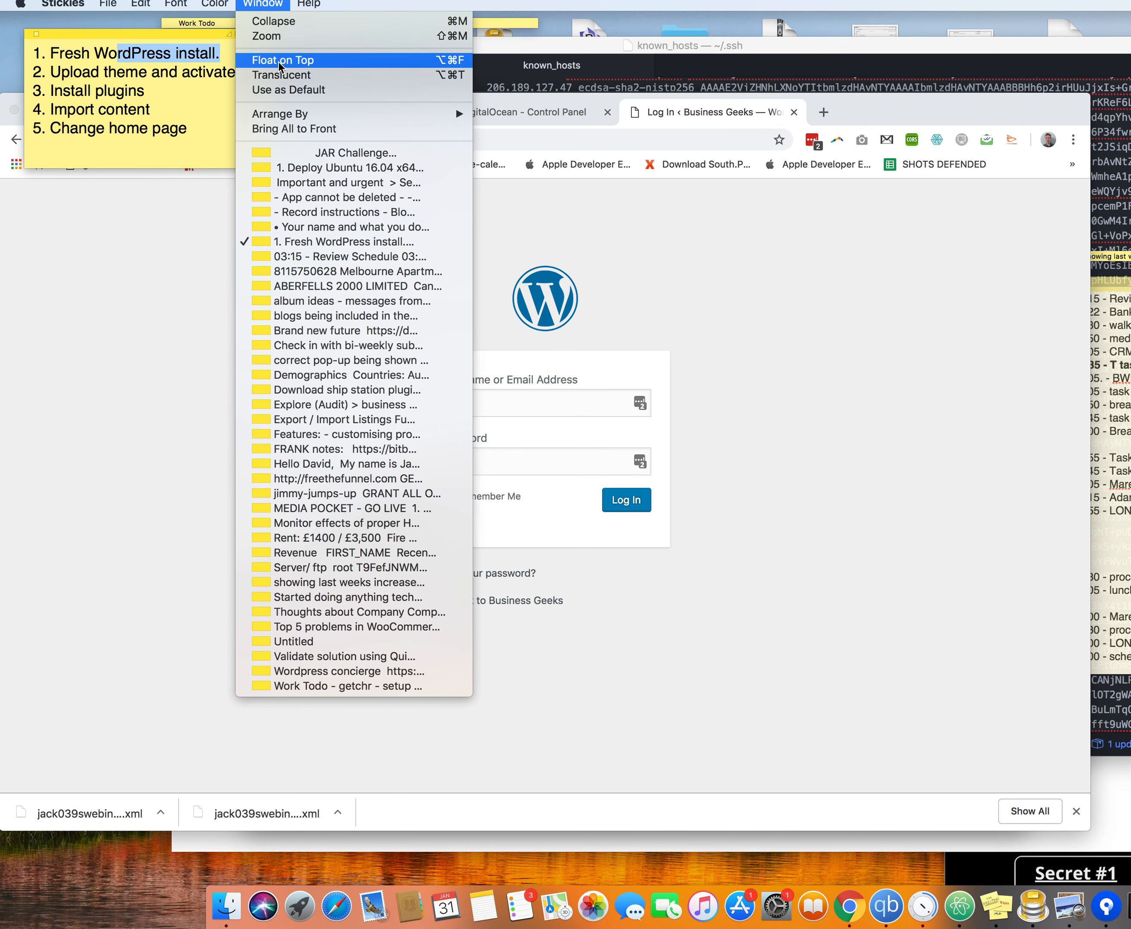
pyautogui.click(279, 64)
# - Log in to the WordPress admin by entering the username and the account password
pyautogui.click(497, 402)
pyautogui.write('jack')
pyautogui.press('Tab')
pyautogui.press('super+v')
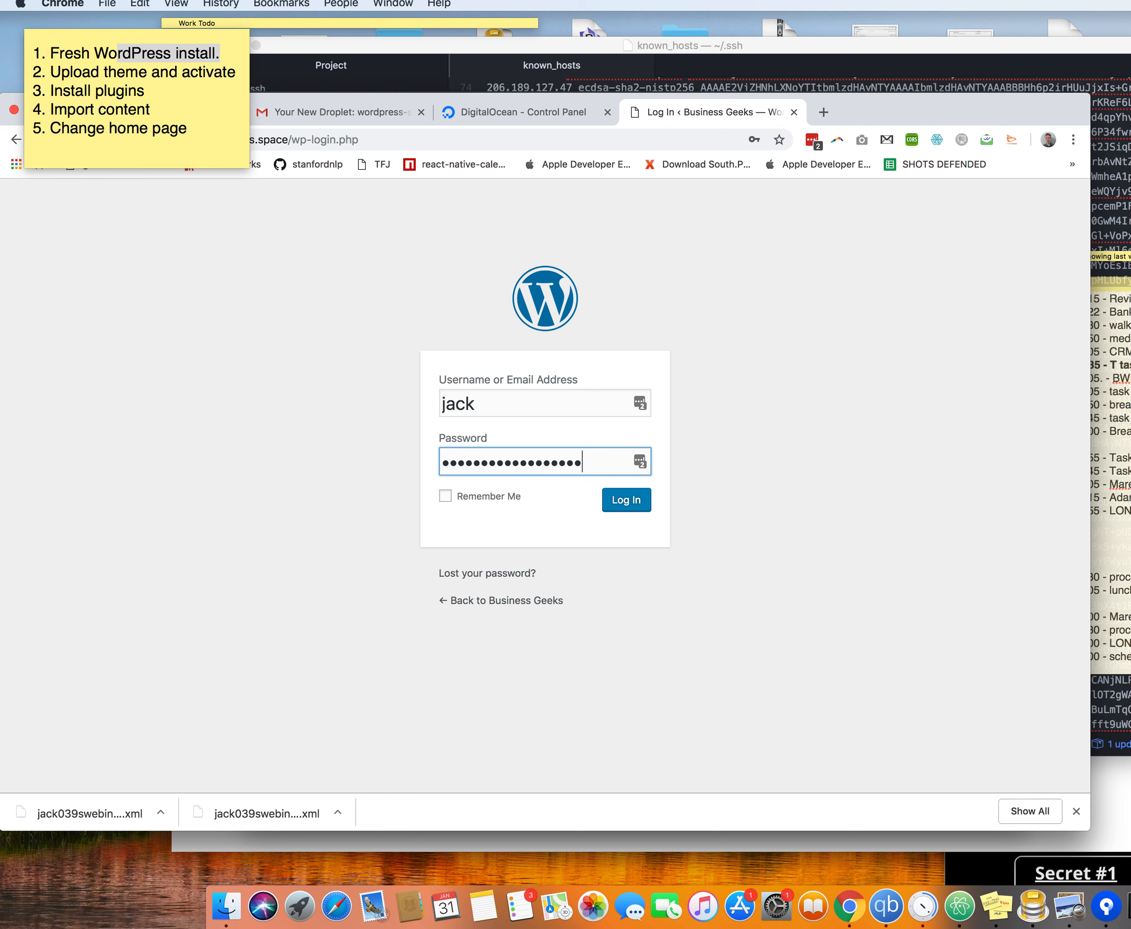
pyautogui.press('Return')
# - Highlight the "Upload theme and activate" item in the to-do sticky note
pyautogui.click(204, 136)
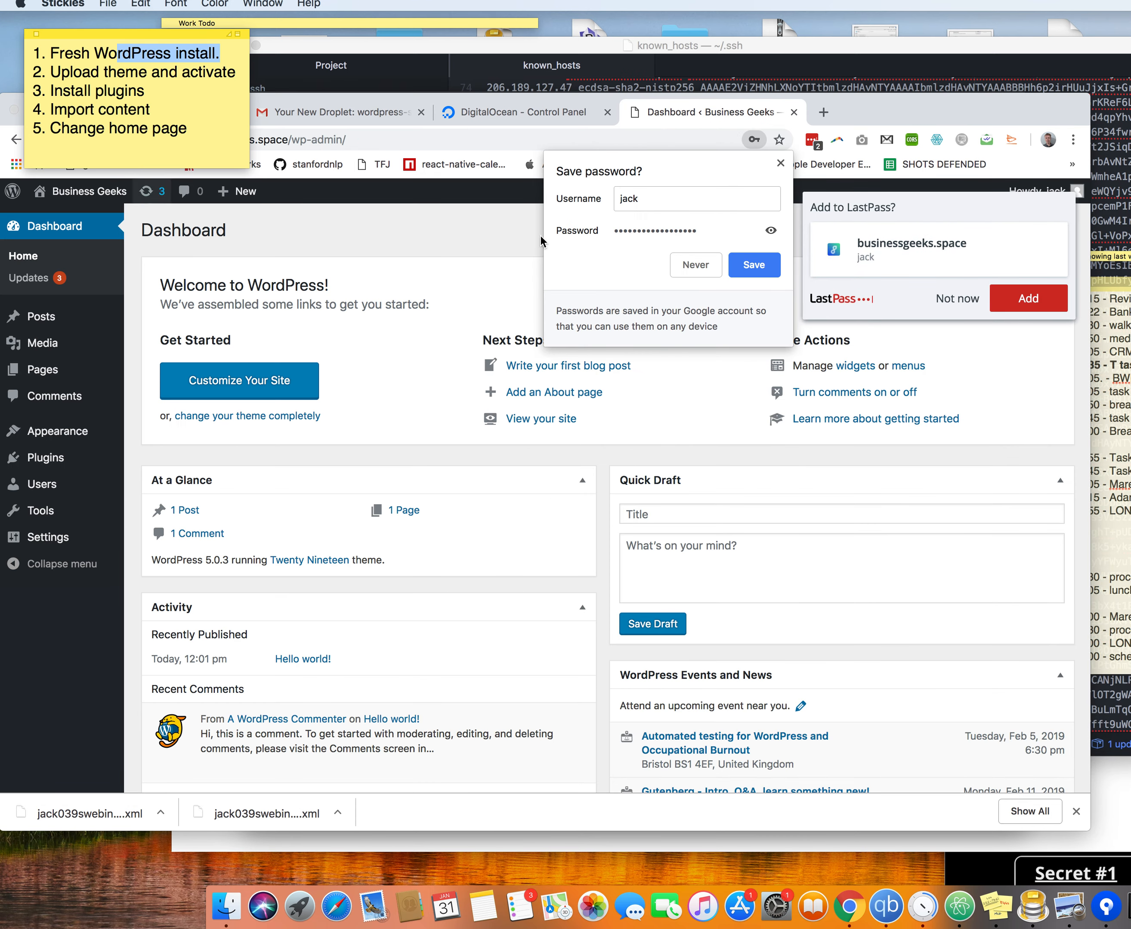
pyautogui.click(188, 88)
pyautogui.moveTo(73, 71); pyautogui.dragTo(216, 71)
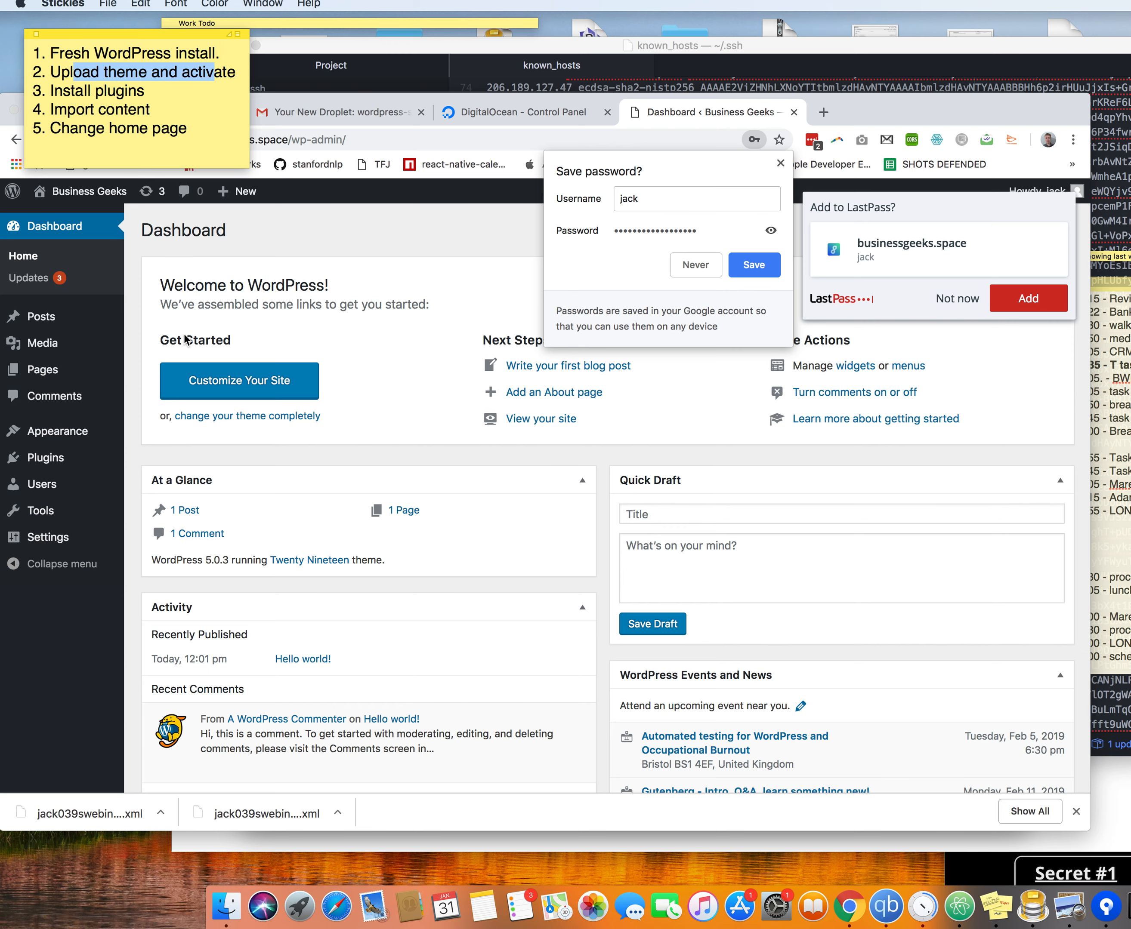
# - Open the form for adding a new theme from an uploaded .zip file
pyautogui.click(71, 417)
pyautogui.click(73, 432)
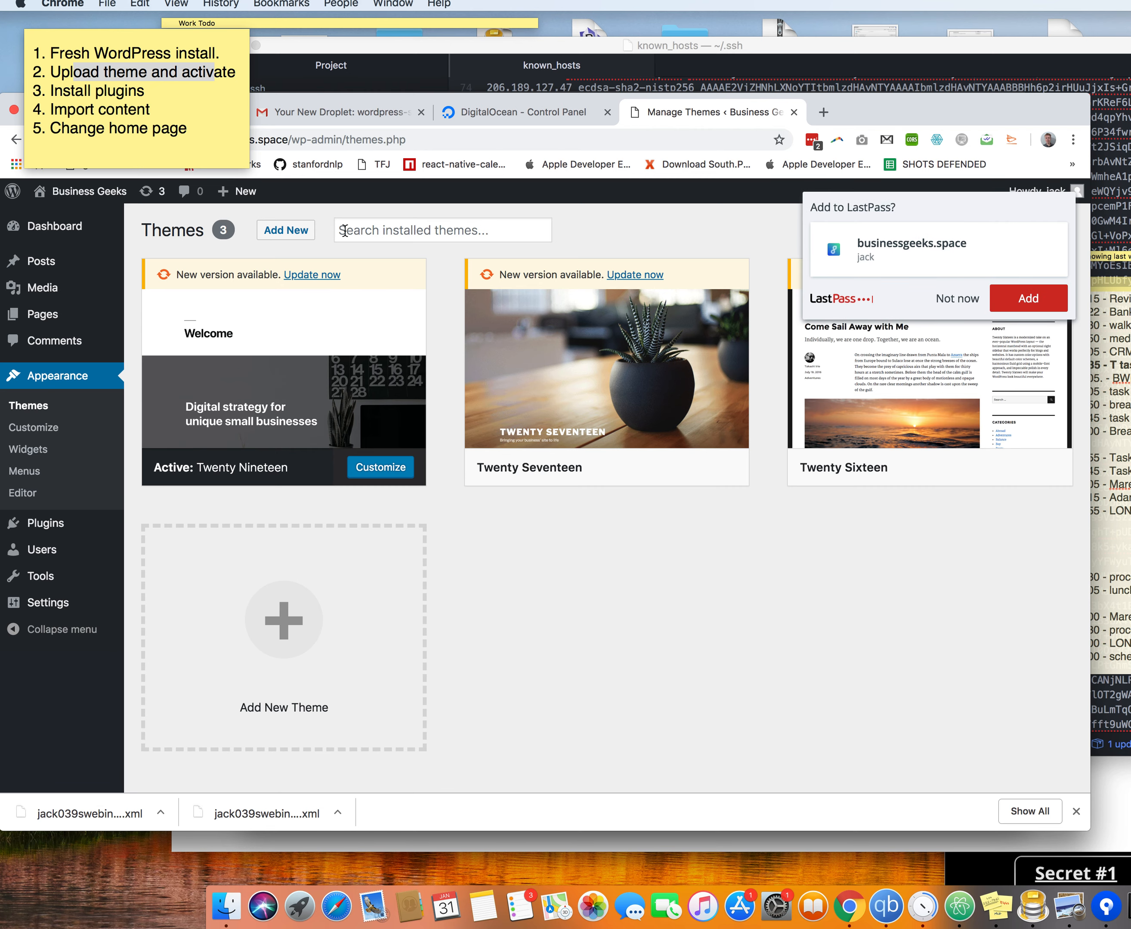
pyautogui.click(286, 230)
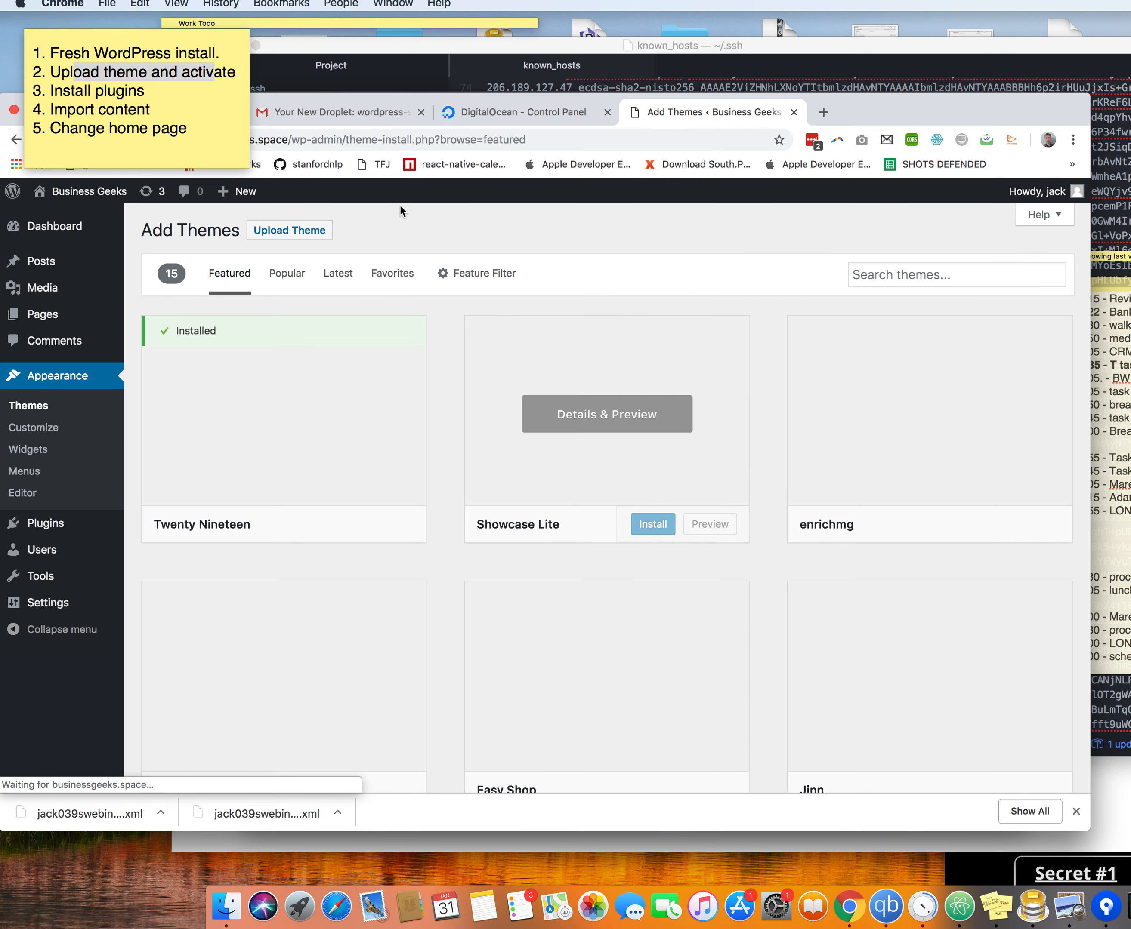
pyautogui.click(308, 233)
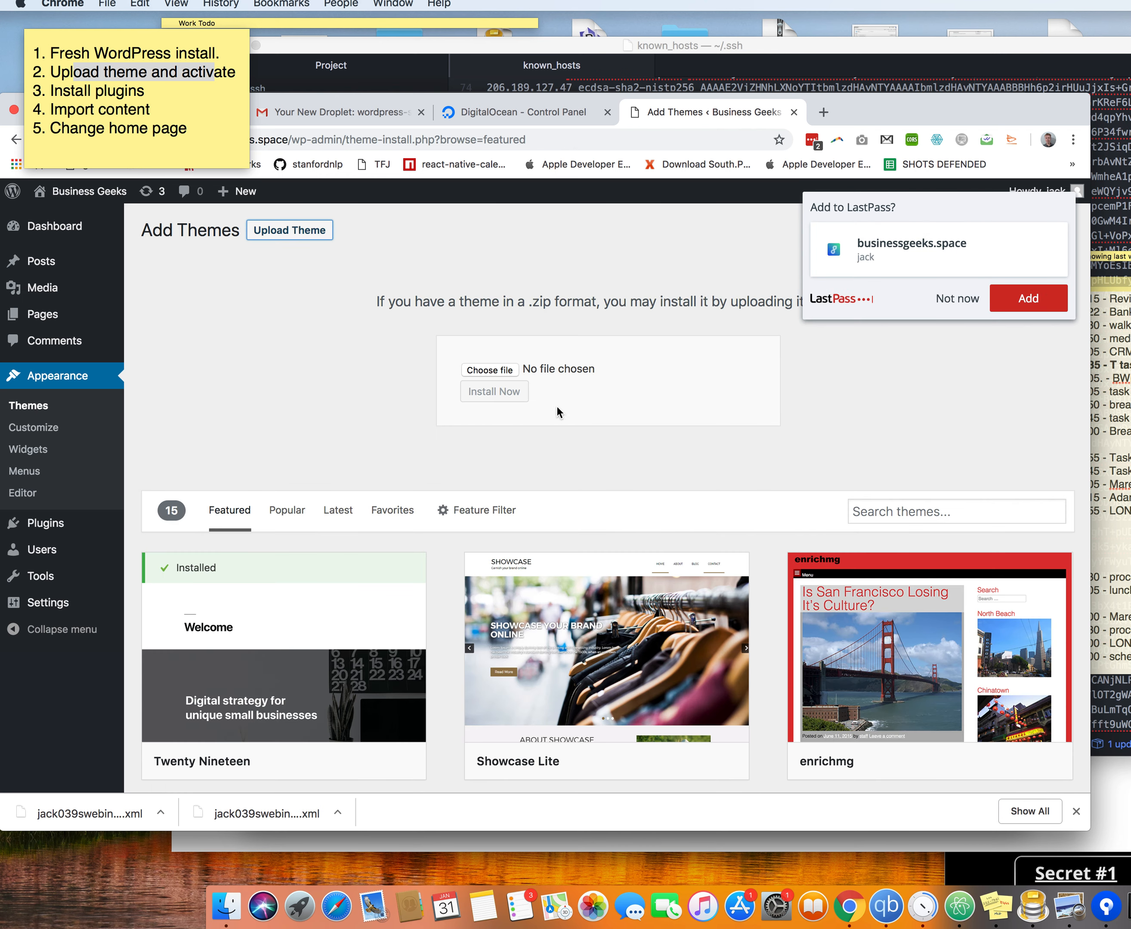
# - Browse the theme file chooser to the themes folder inside the jacks-webinar-funnel project and select the jacks-webinar-funnel folder
pyautogui.click(493, 371)
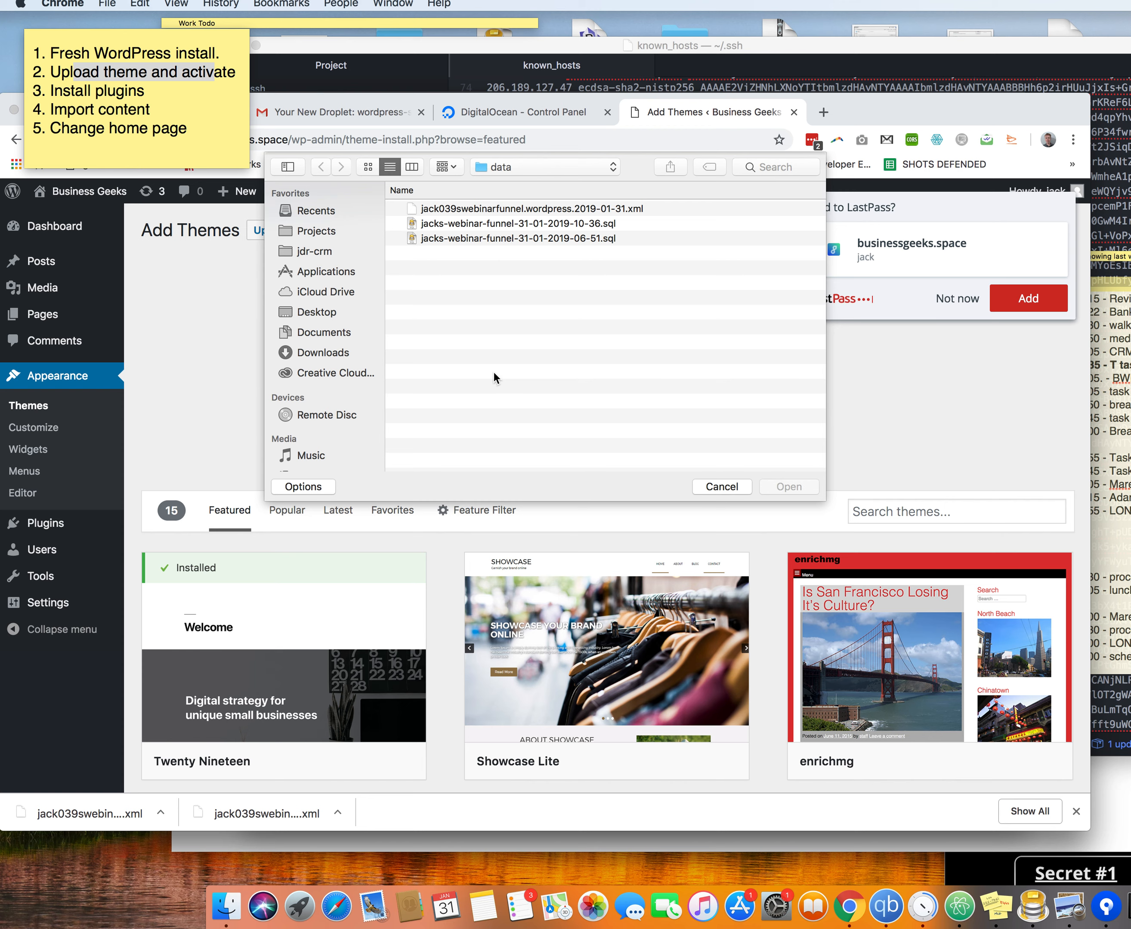
pyautogui.click(533, 168)
pyautogui.click(529, 186)
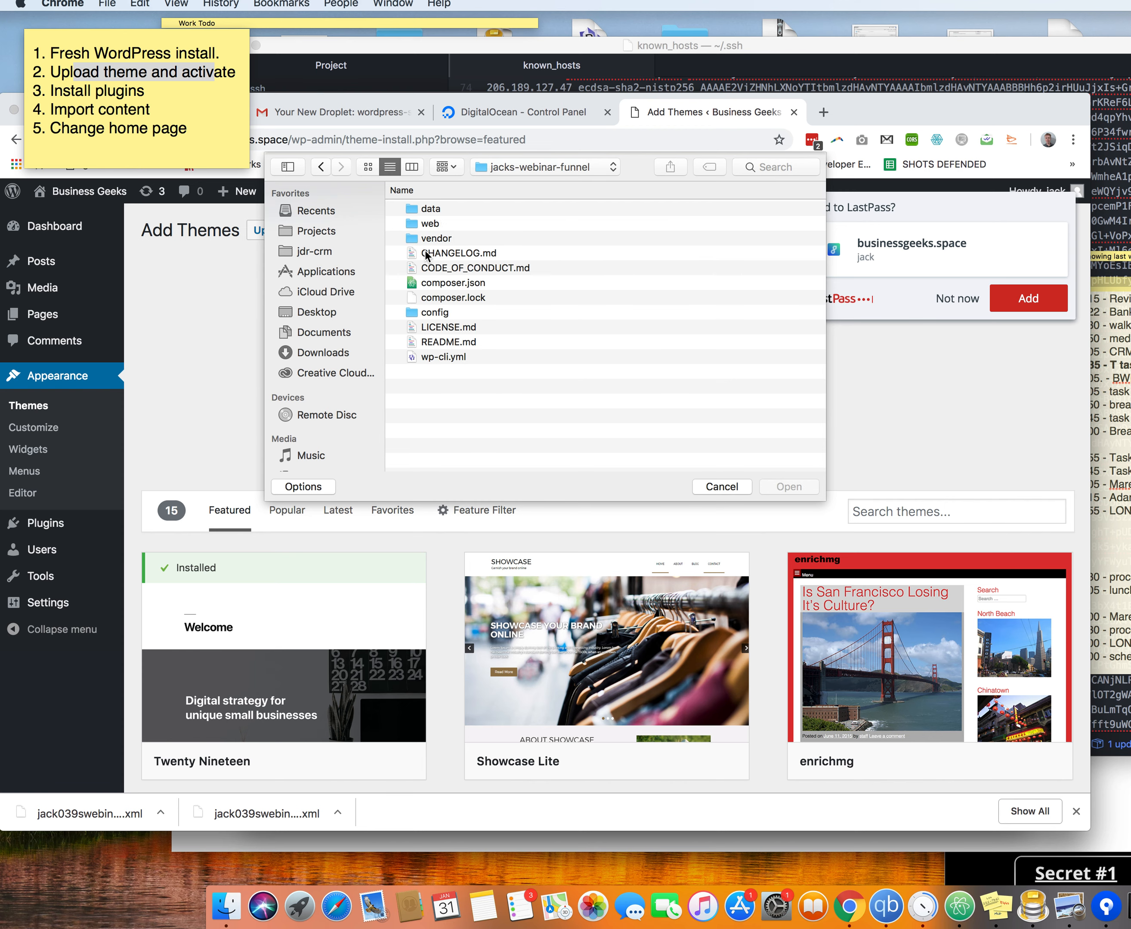
pyautogui.doubleClick(432, 223)
pyautogui.doubleClick(439, 223)
pyautogui.doubleClick(446, 210)
pyautogui.click(453, 214)
pyautogui.rightClick(454, 214)
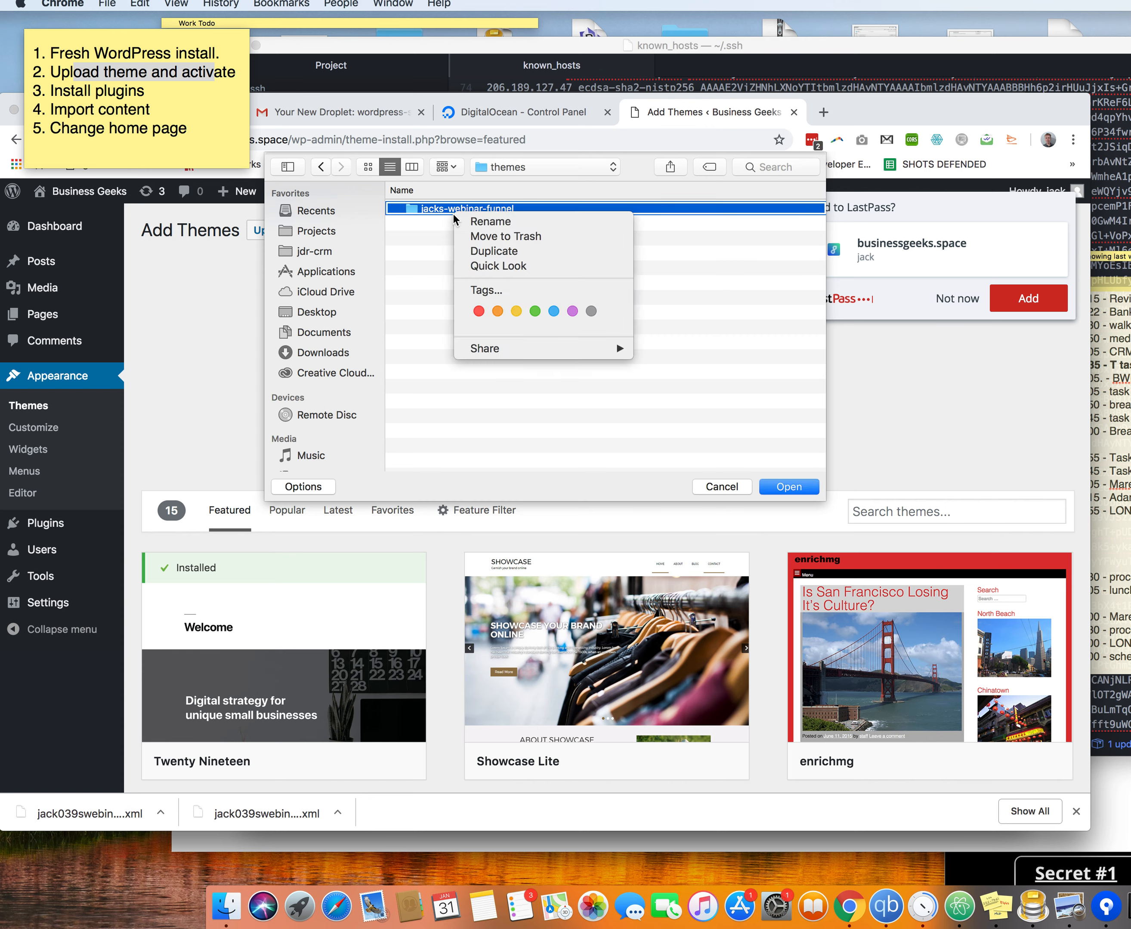
pyautogui.press('Escape')
# - Switch to Finder and open the jacks-webinar-funnel folder inside Projects
pyautogui.press('super+Tab')
pyautogui.press('super+Tab')
pyautogui.press('super+Tab')
pyautogui.press('super+Tab')
pyautogui.press('super+Tab')
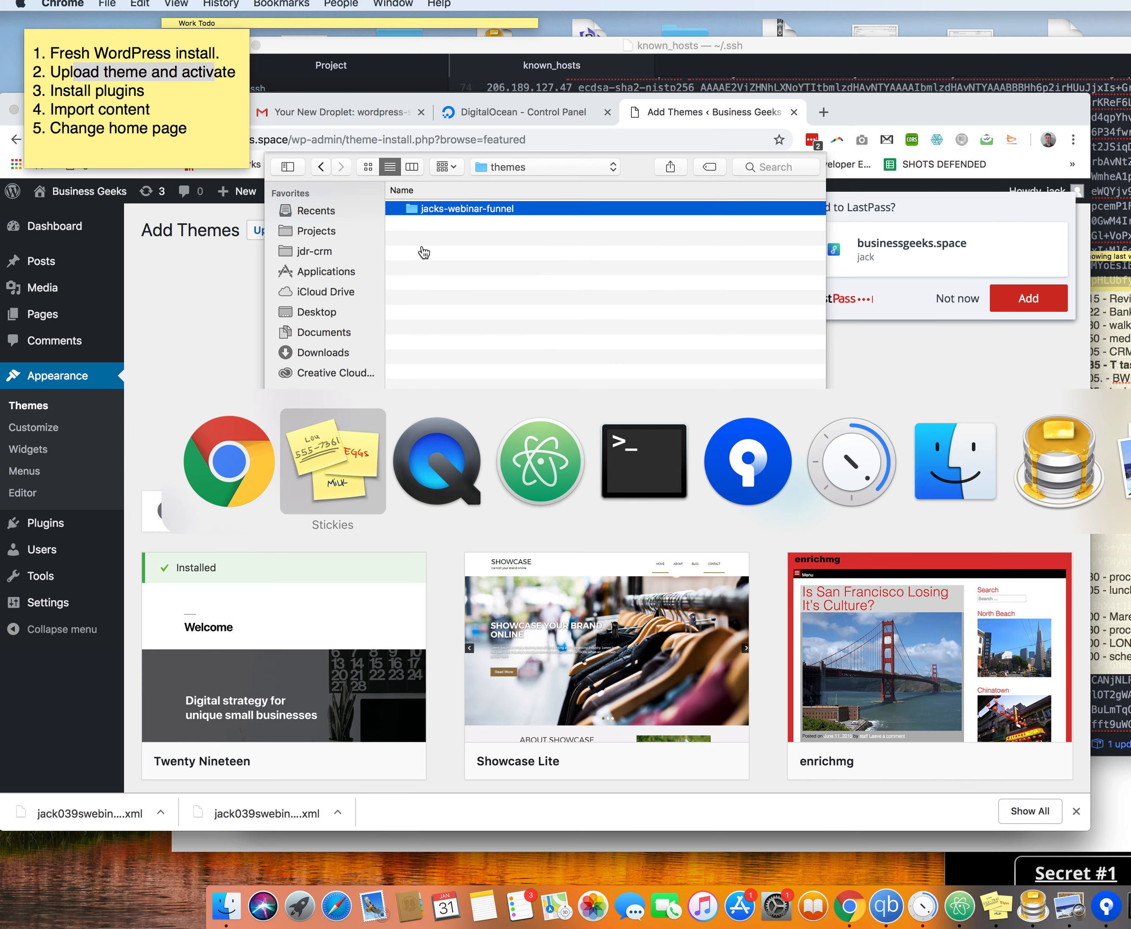
pyautogui.press('super+Tab')
pyautogui.press('super+Tab')
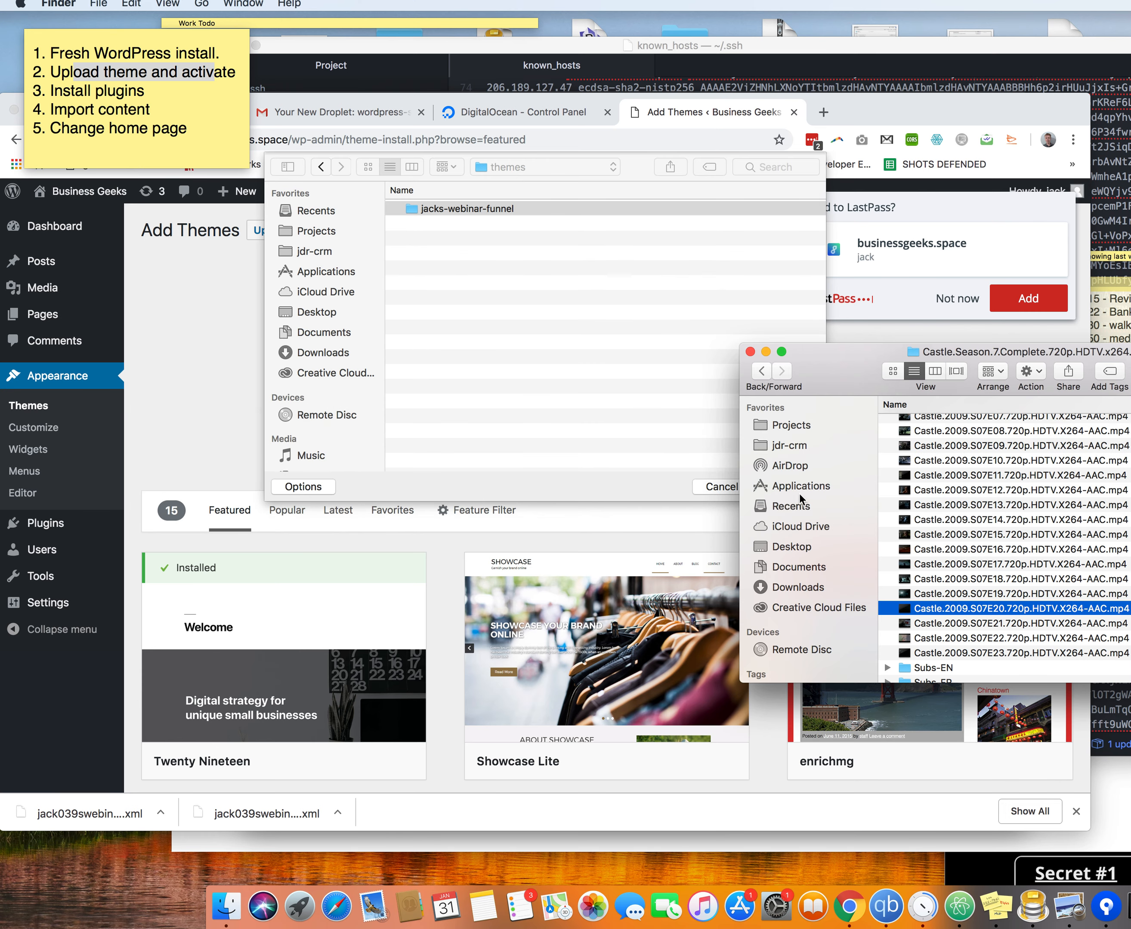
pyautogui.click(806, 427)
pyautogui.click(921, 425)
pyautogui.doubleClick(921, 426)
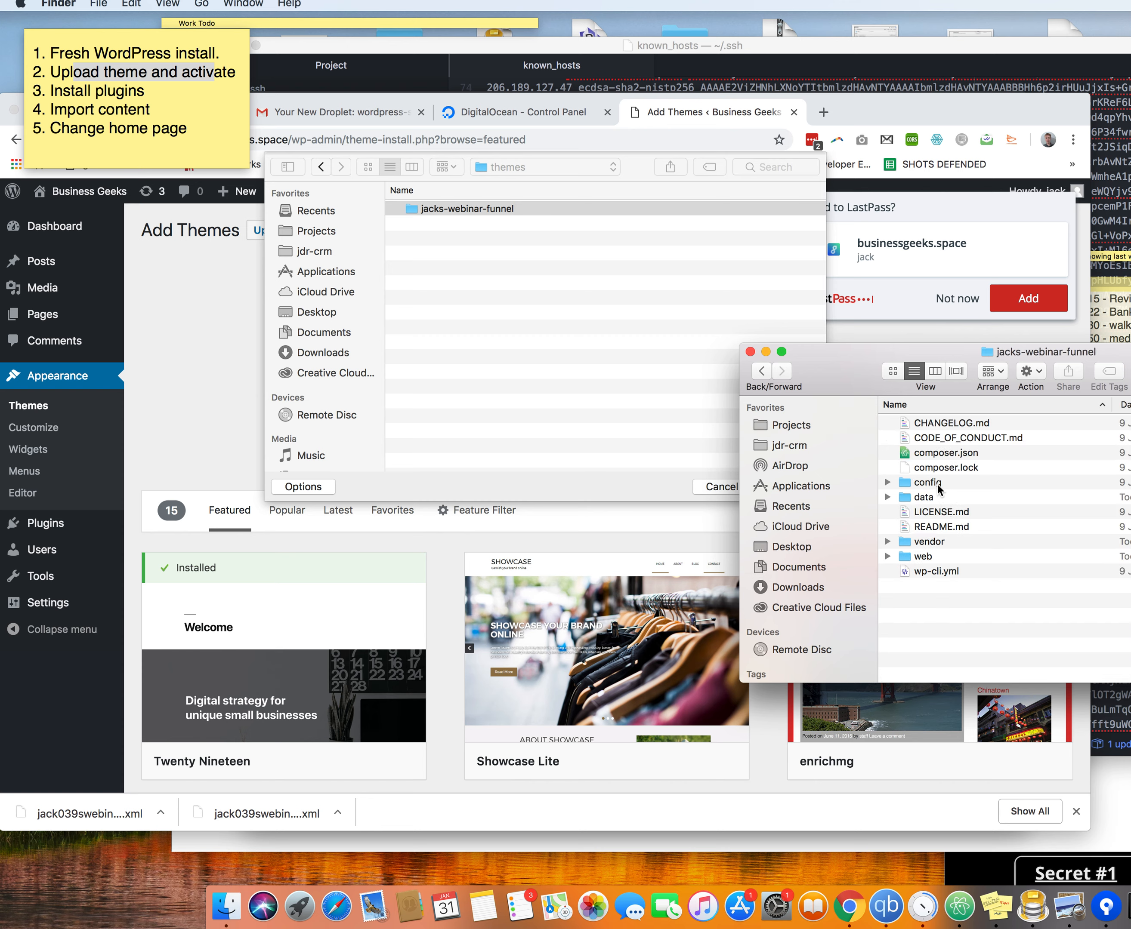
# - Go to the themes folder under web and compress the jacks-webinar-funnel theme folder into a zip archive
pyautogui.doubleClick(924, 556)
pyautogui.doubleClick(928, 423)
pyautogui.doubleClick(936, 452)
pyautogui.click(938, 426)
pyautogui.rightClick(938, 425)
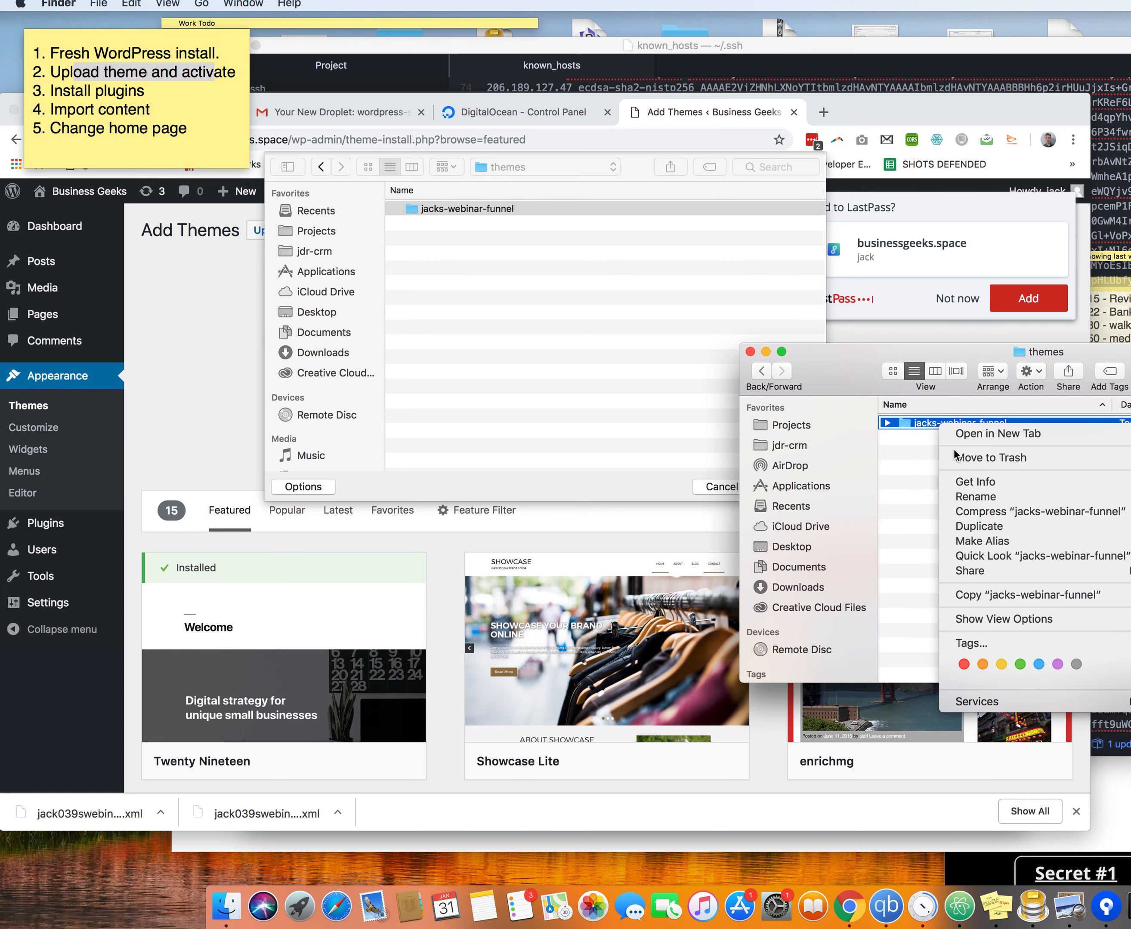
pyautogui.click(993, 511)
# - Back in Chrome, upload jacks-webinar-funnel.zip as the theme, install it and activate it
pyautogui.click(562, 361)
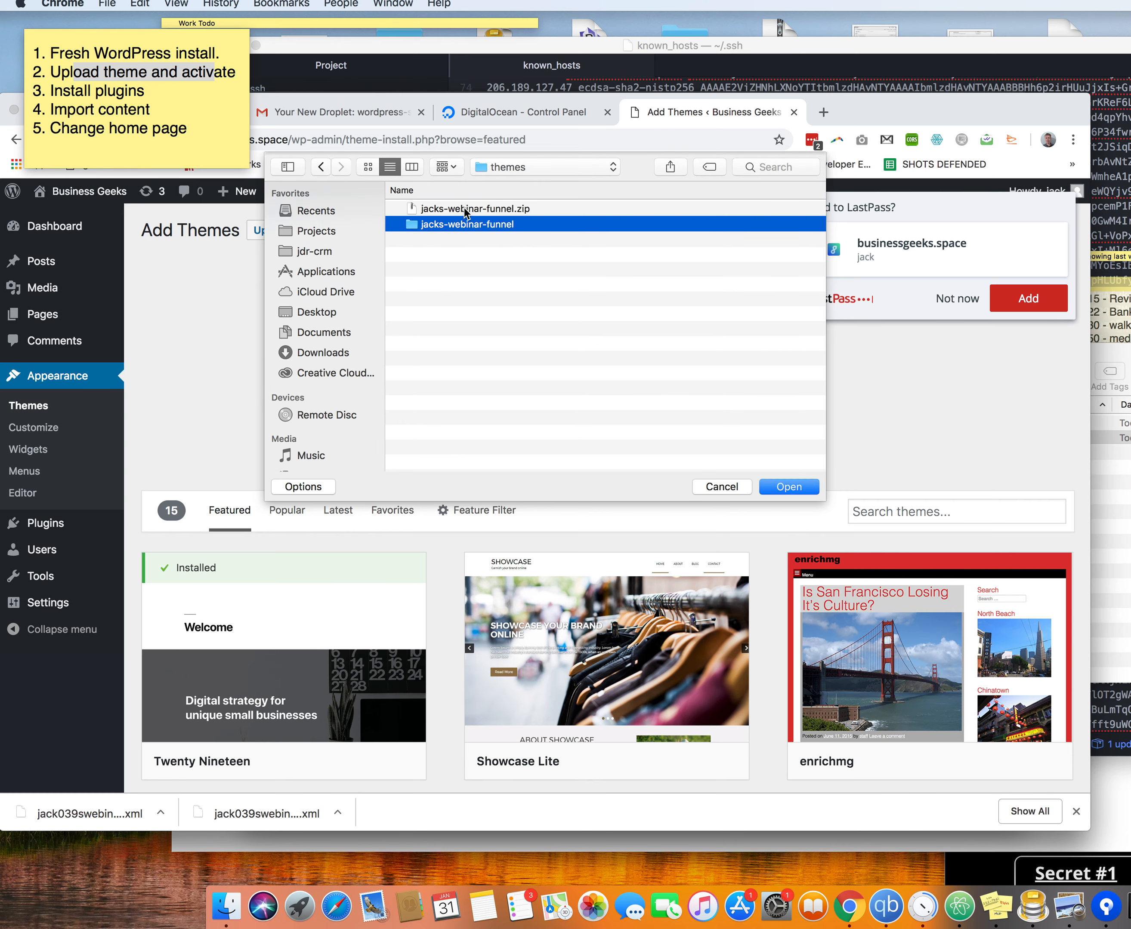
pyautogui.doubleClick(463, 209)
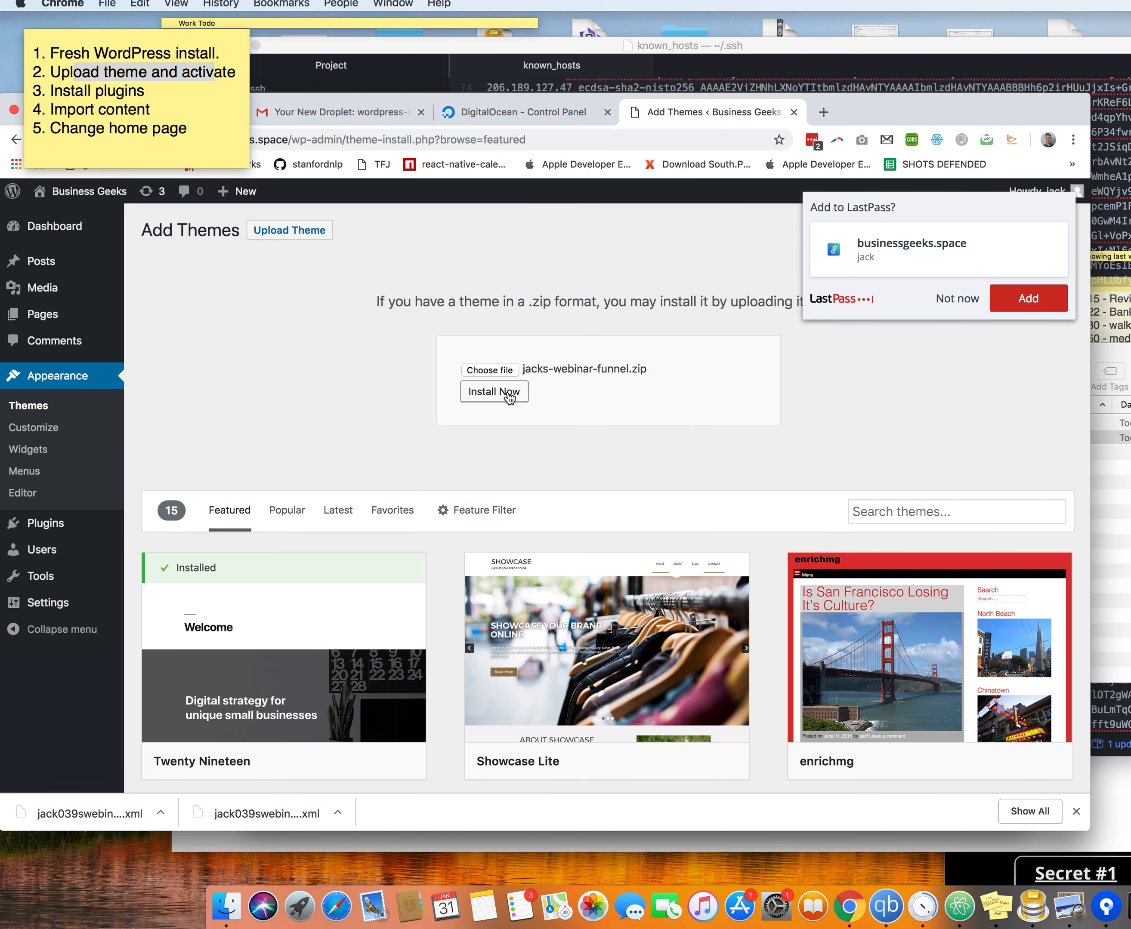
pyautogui.click(509, 395)
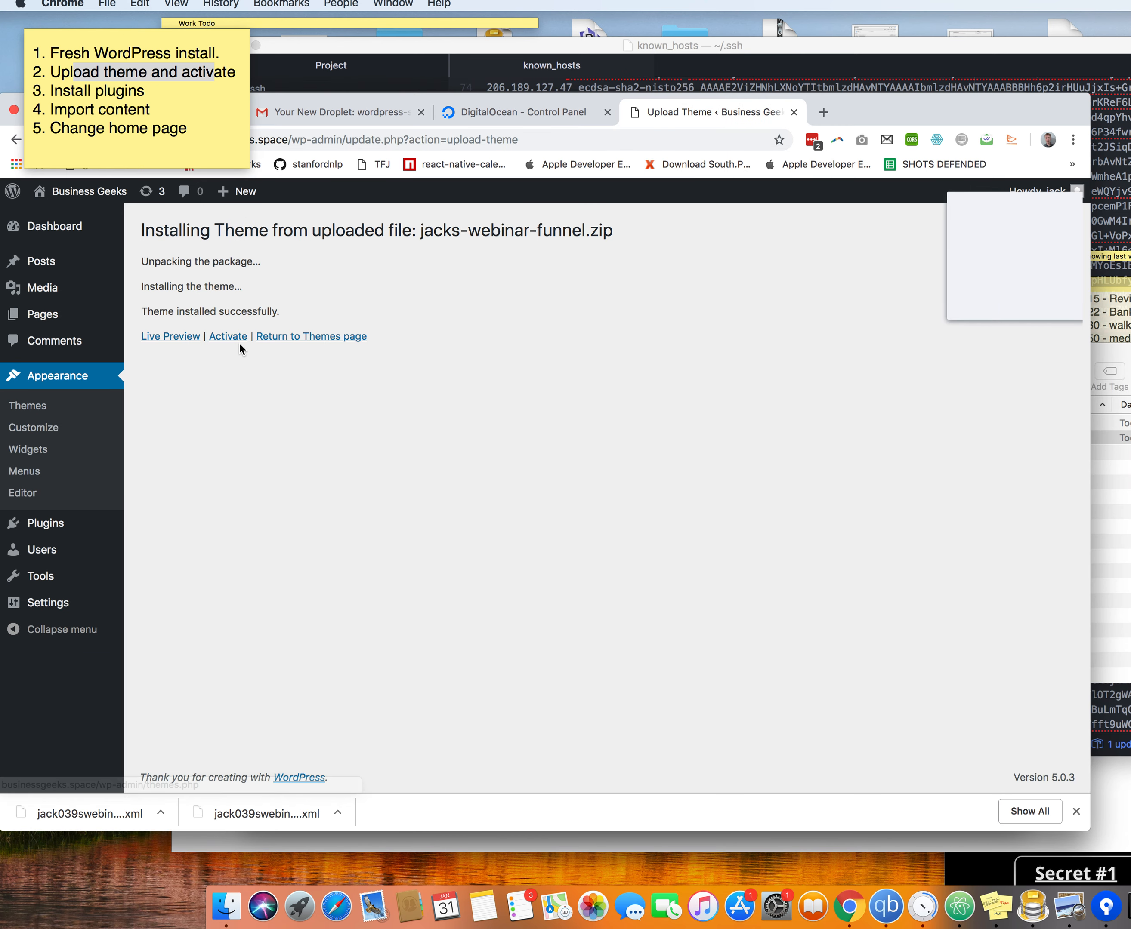
pyautogui.click(240, 336)
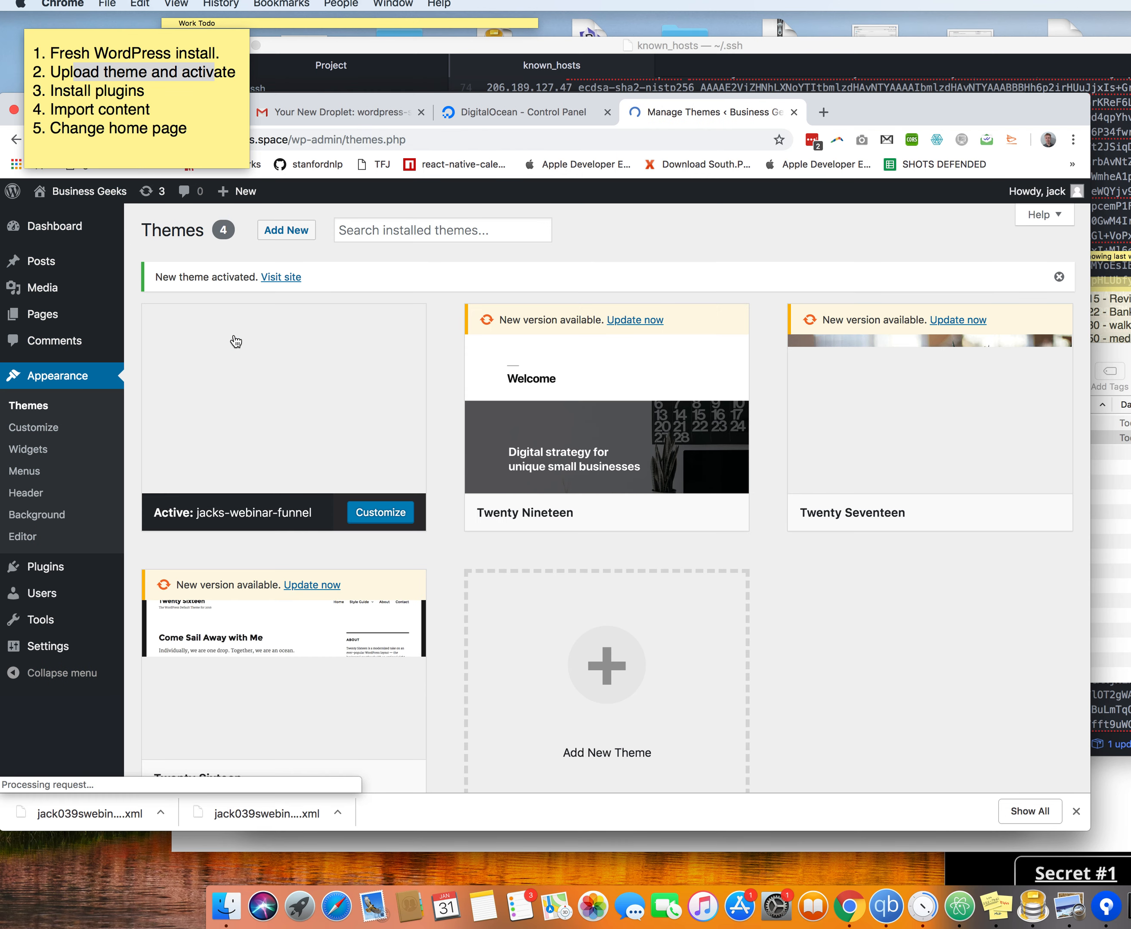
# - Decline the LastPass offer to store the site's login
pyautogui.click(168, 114)
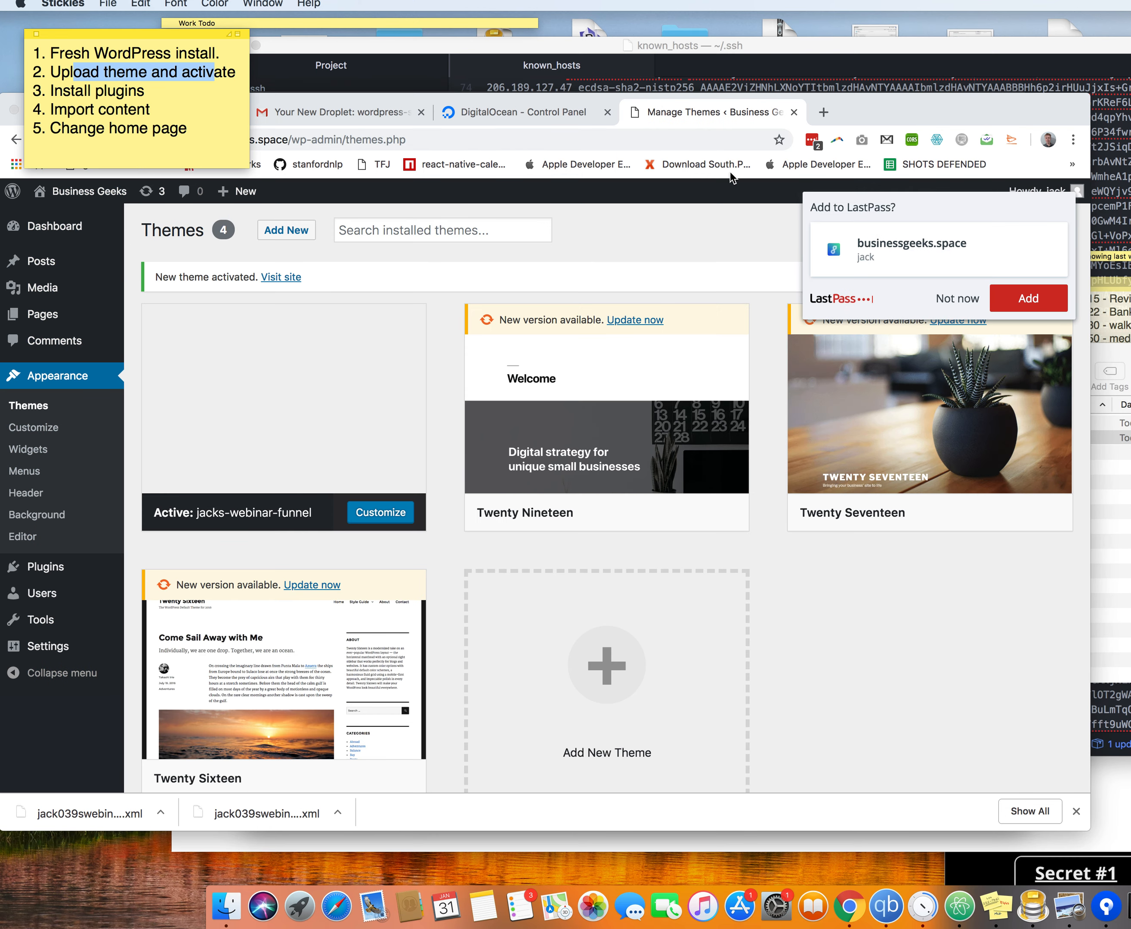
pyautogui.click(961, 298)
pyautogui.click(961, 298)
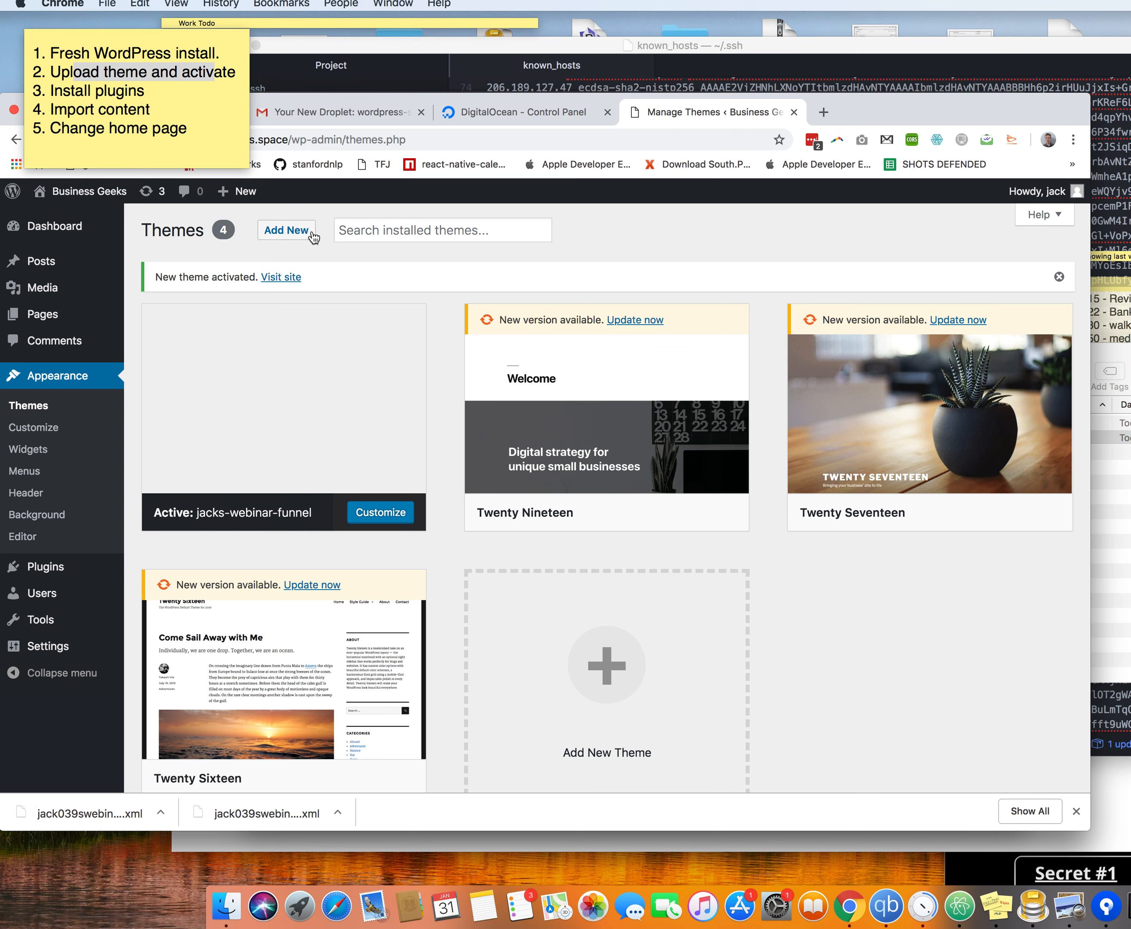
# - Open the plugins page and search for "elementor" among the plugins available to add
pyautogui.click(47, 572)
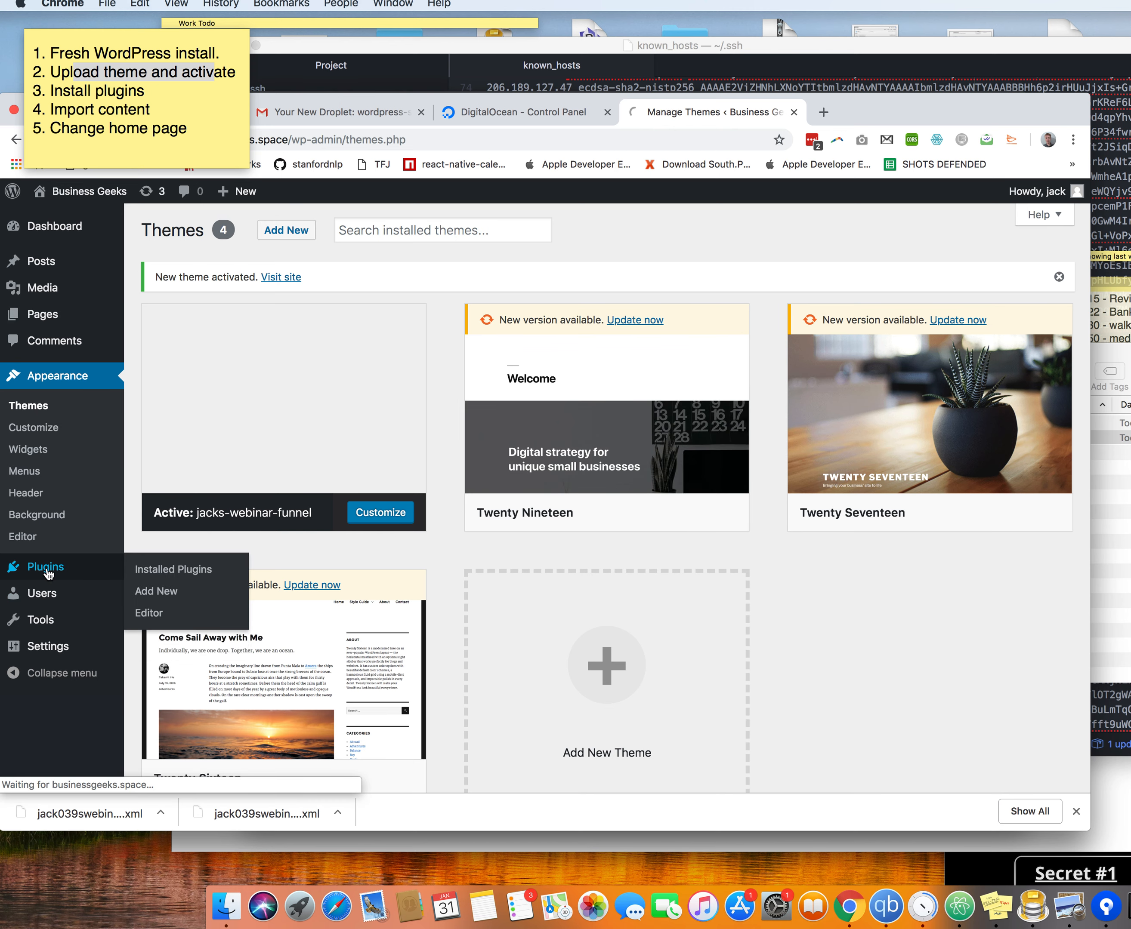
pyautogui.moveTo(50, 570)
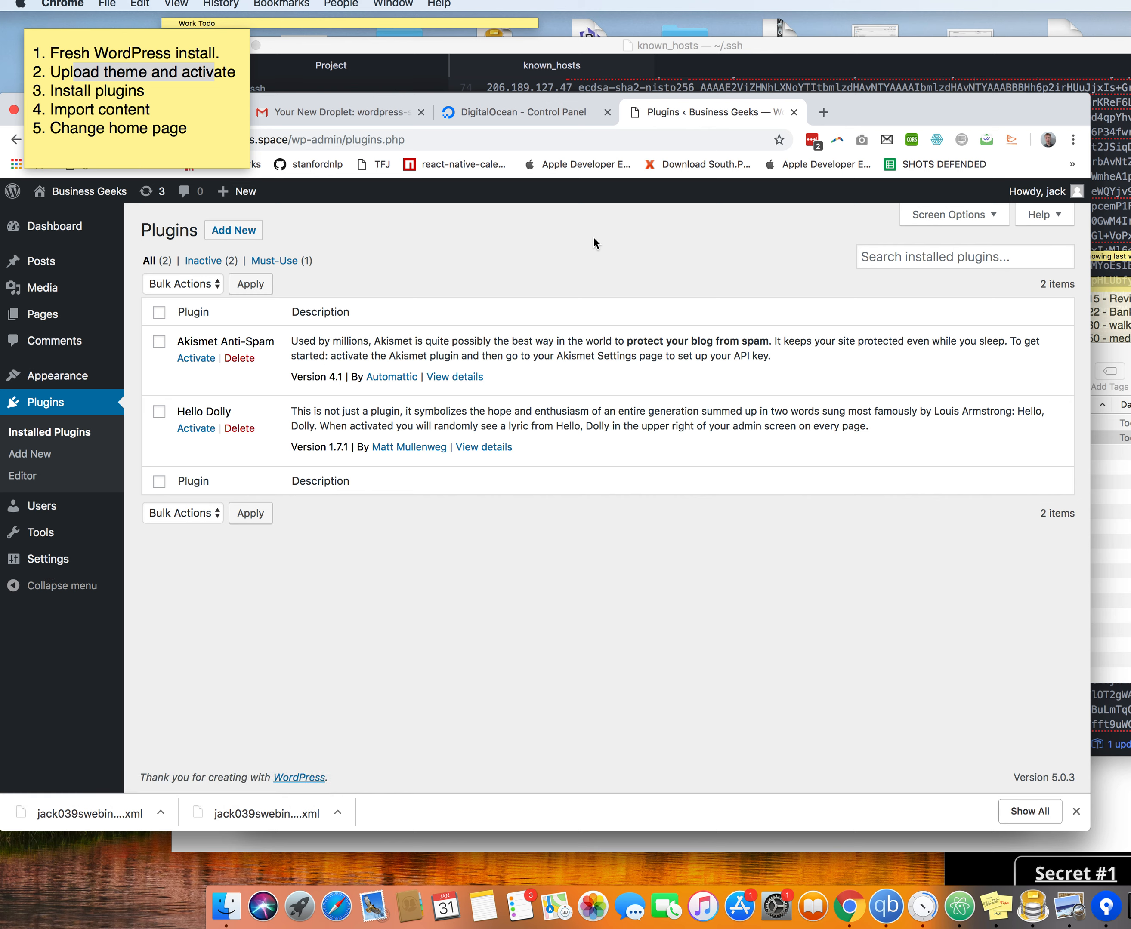
pyautogui.click(875, 261)
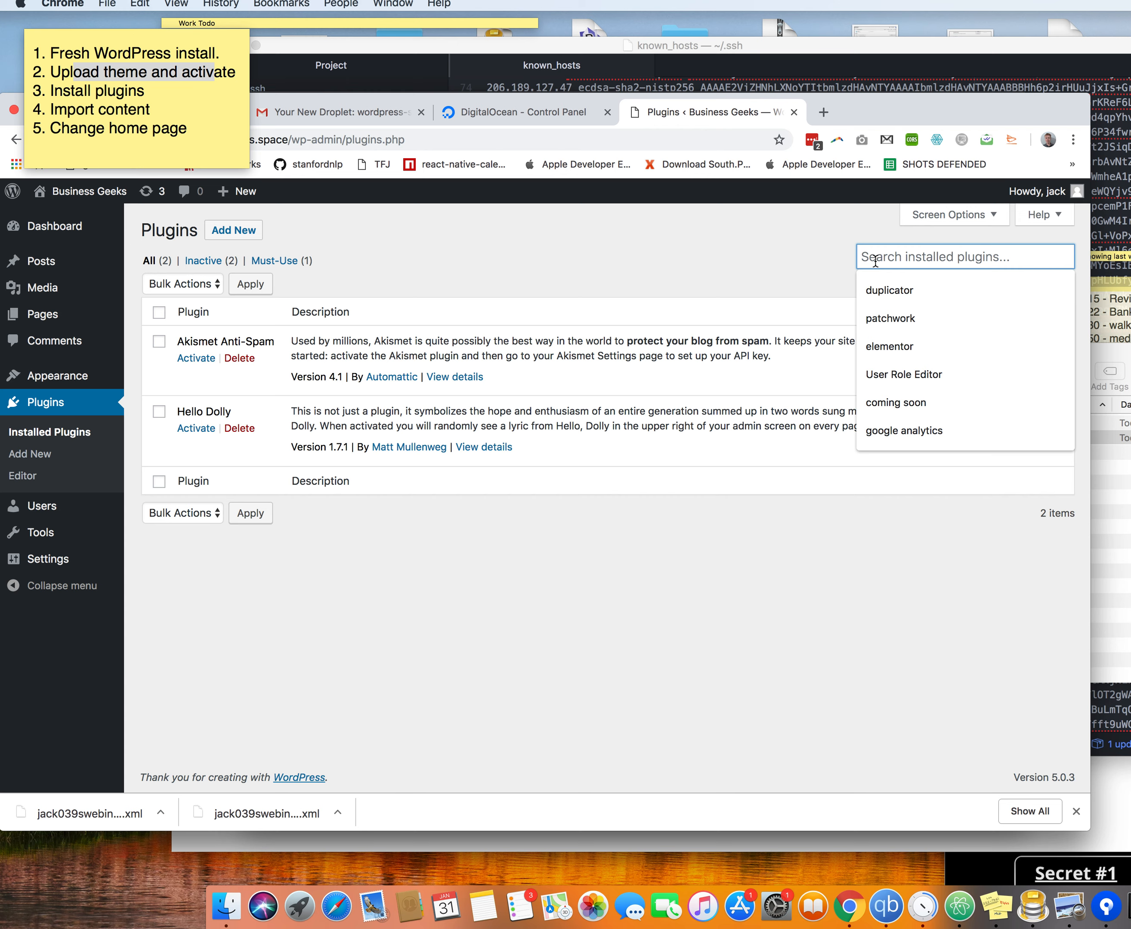
pyautogui.write('elem')
pyautogui.press('Down')
pyautogui.press('Return')
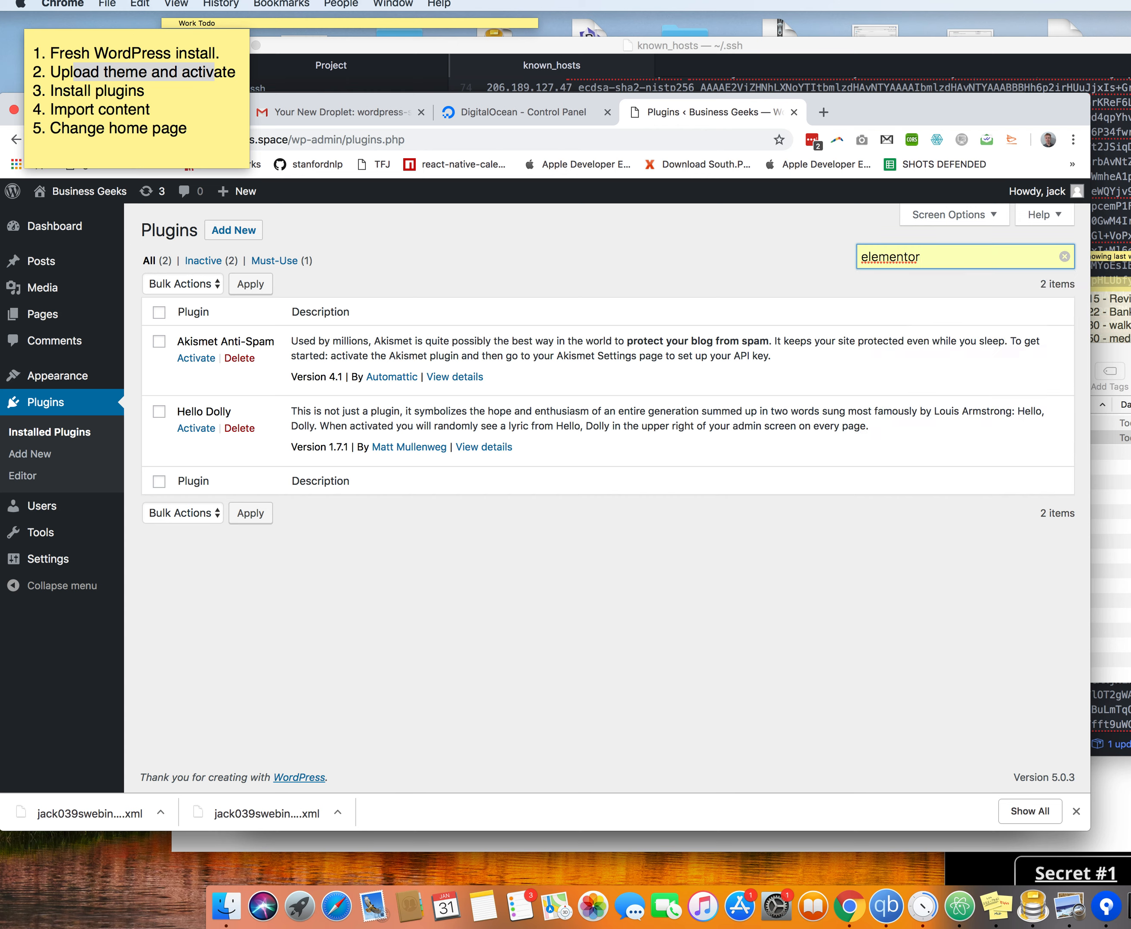
pyautogui.click(376, 339)
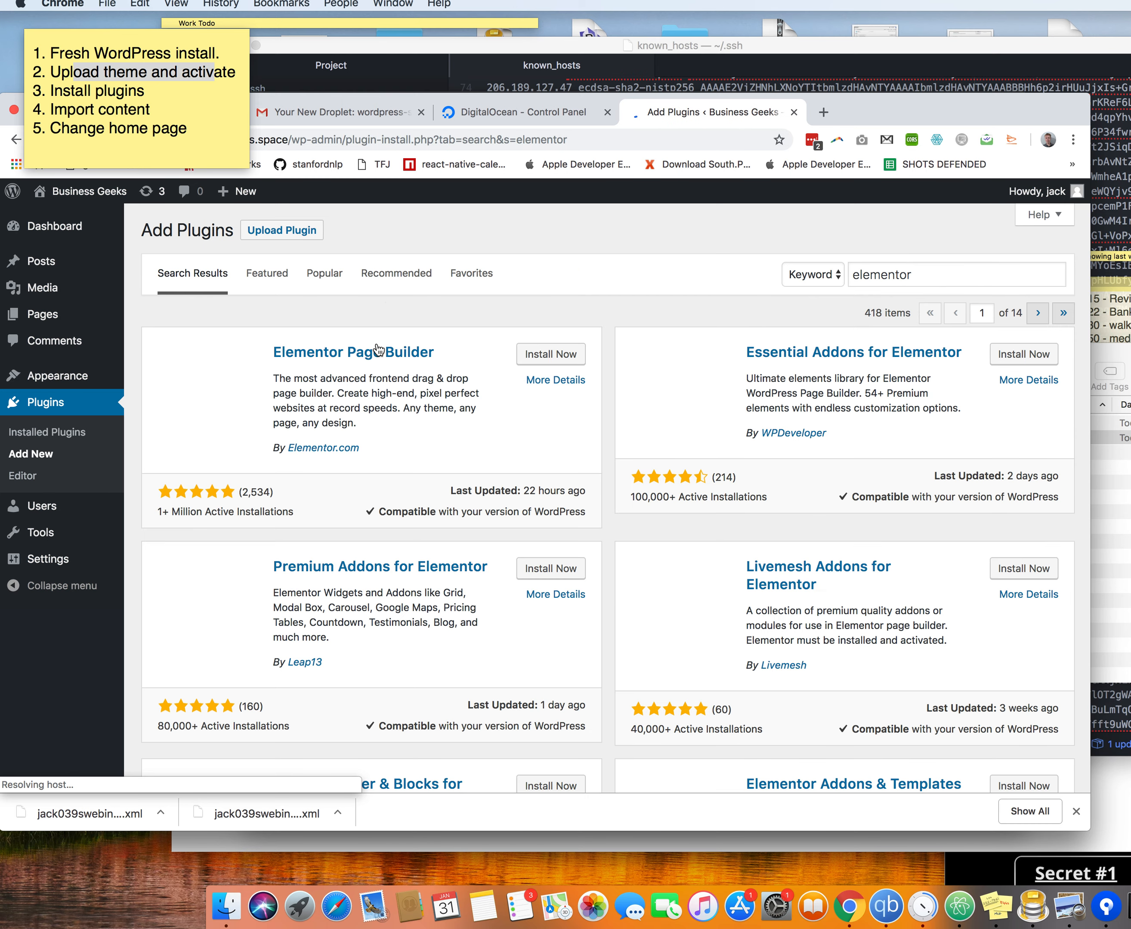
# - Install and activate the Elementor Page Builder plugin
pyautogui.click(554, 357)
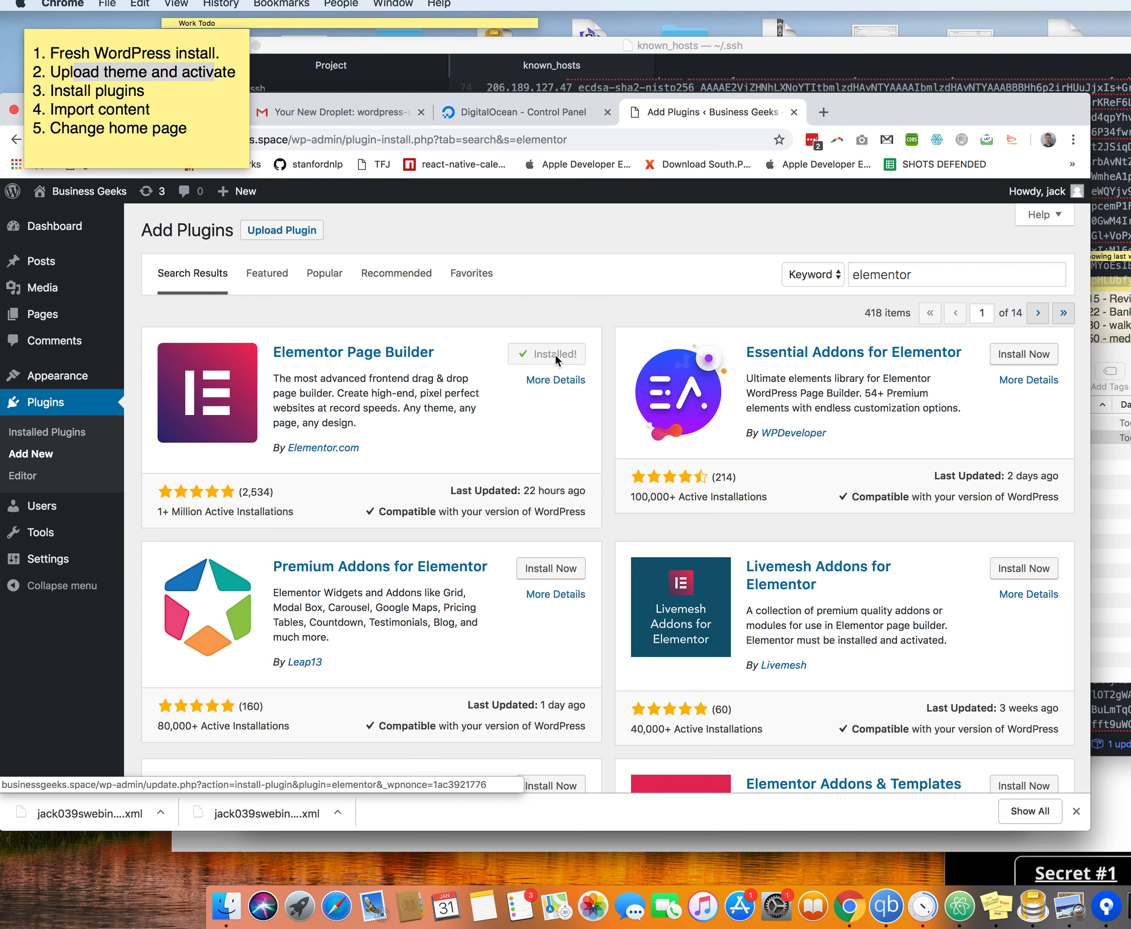
pyautogui.click(559, 362)
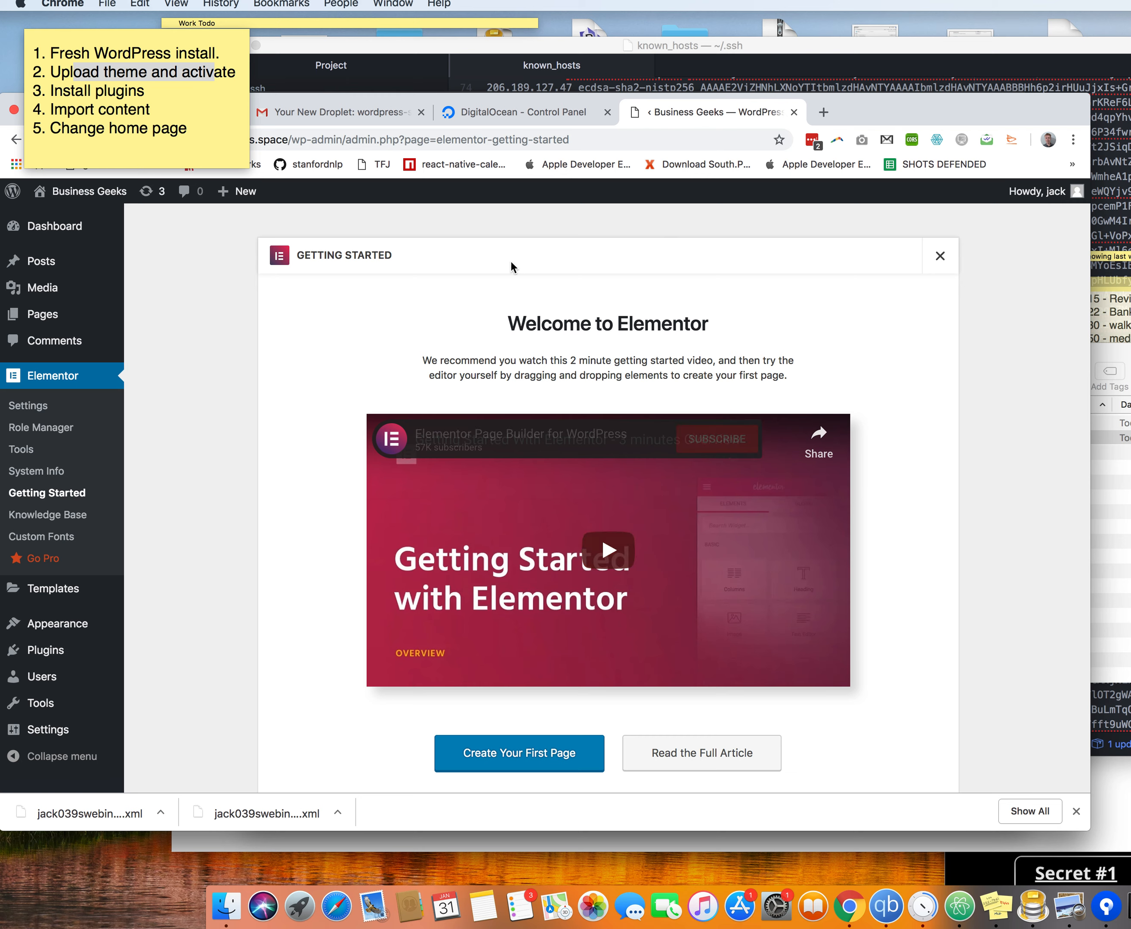
pyautogui.scroll(-3, 558, 442)
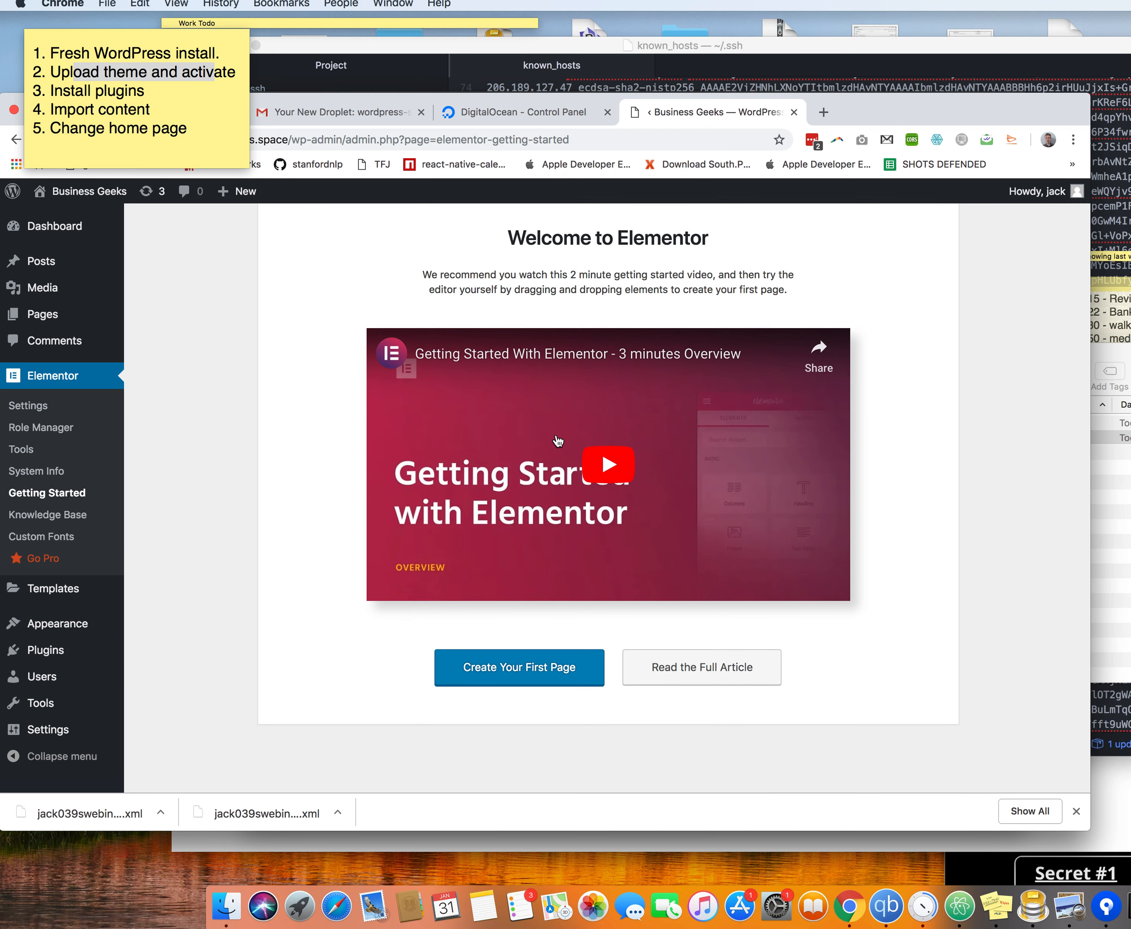
pyautogui.scroll(3, 544, 426)
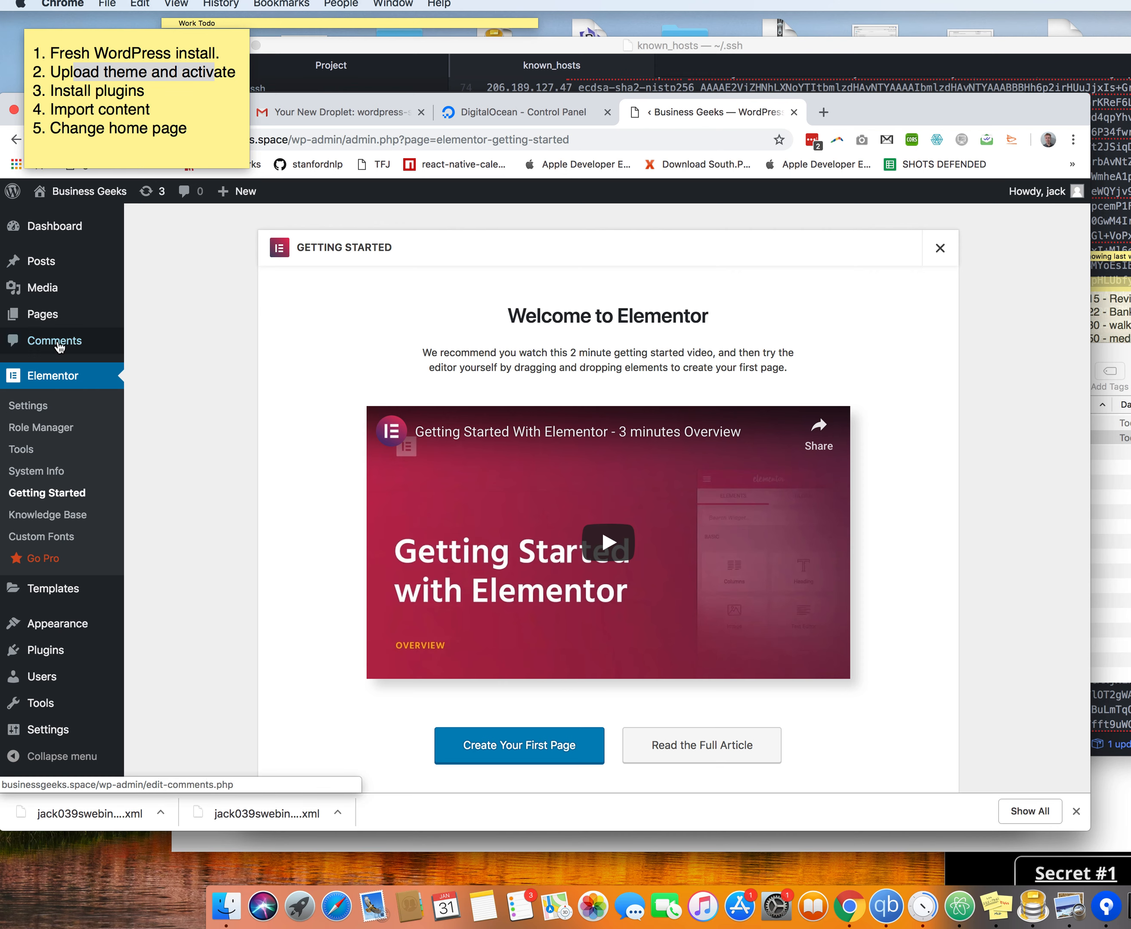
# - Find Contact Form 7 among the plugins available to add, install it and activate it
pyautogui.click(69, 654)
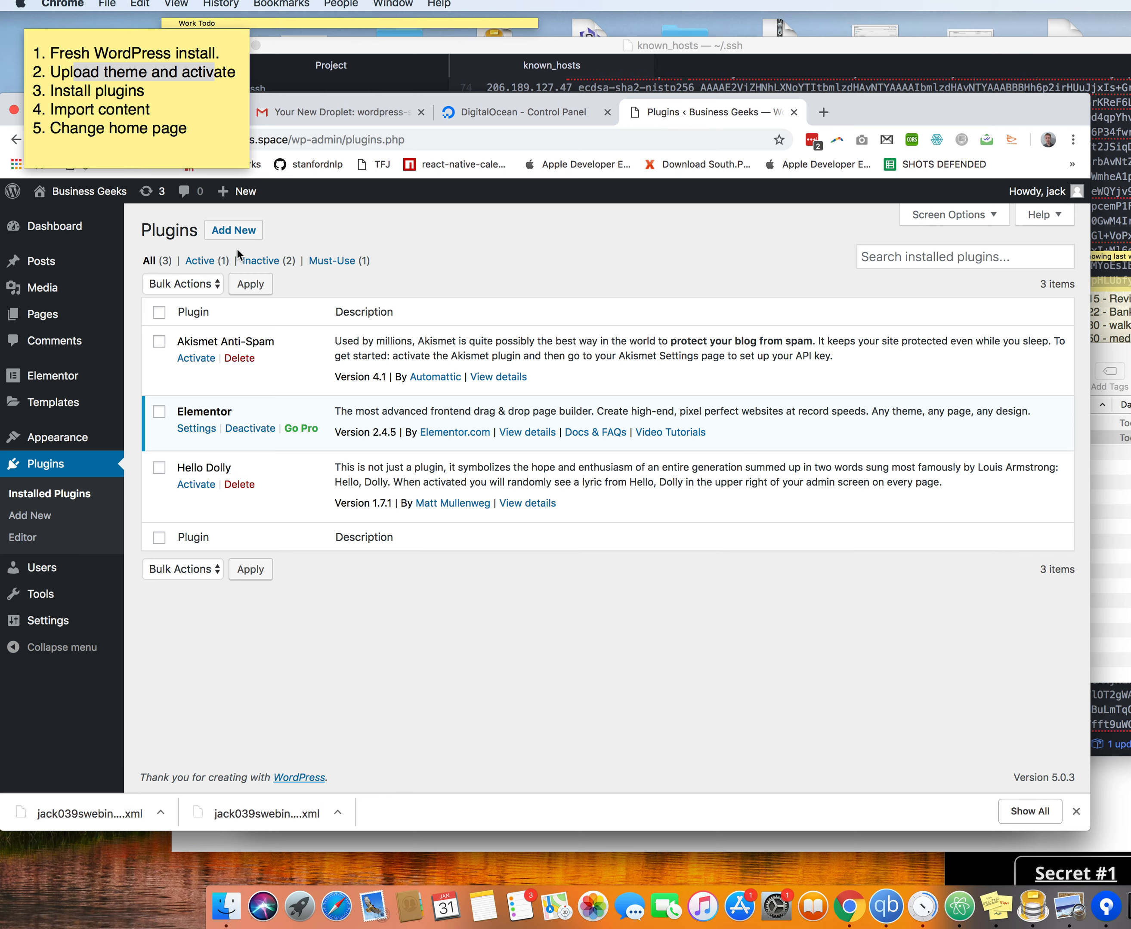
pyautogui.click(234, 229)
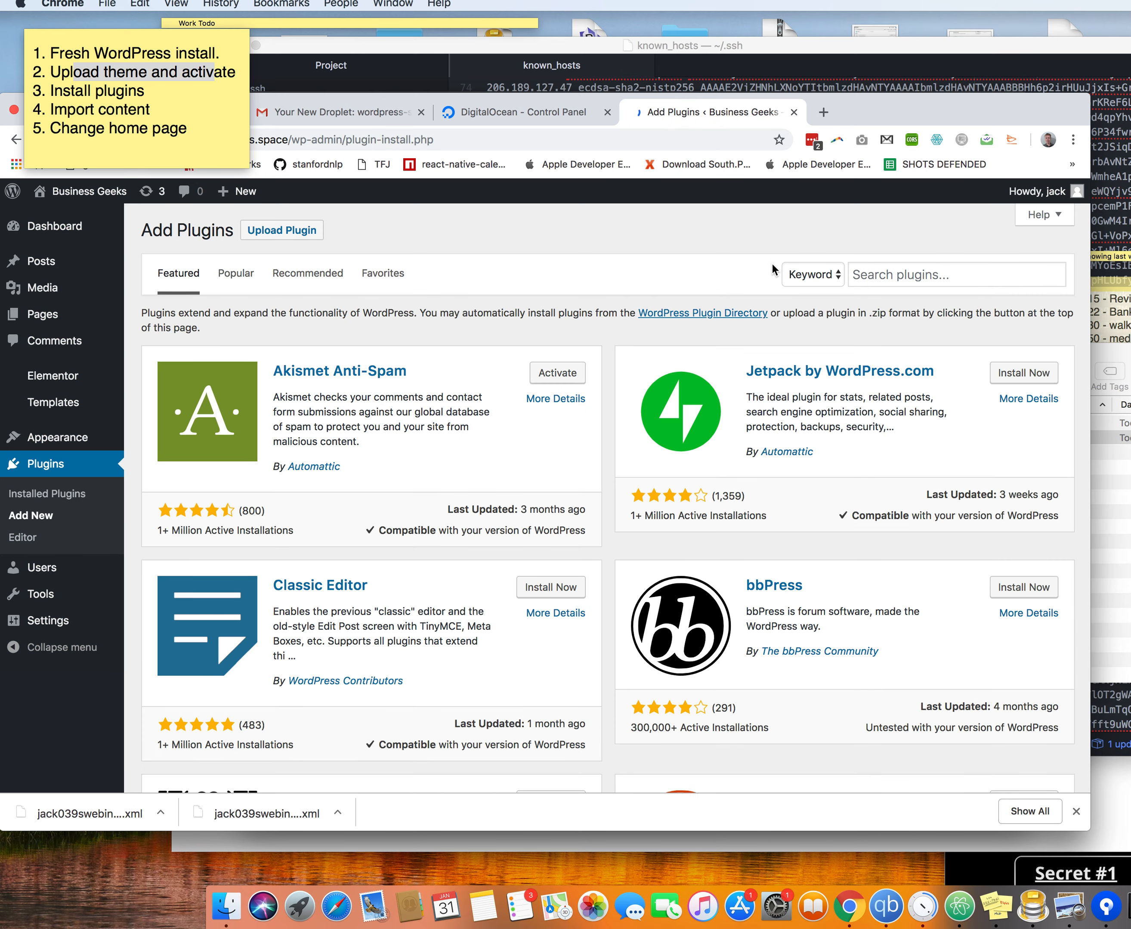
pyautogui.click(897, 274)
pyautogui.write('cont')
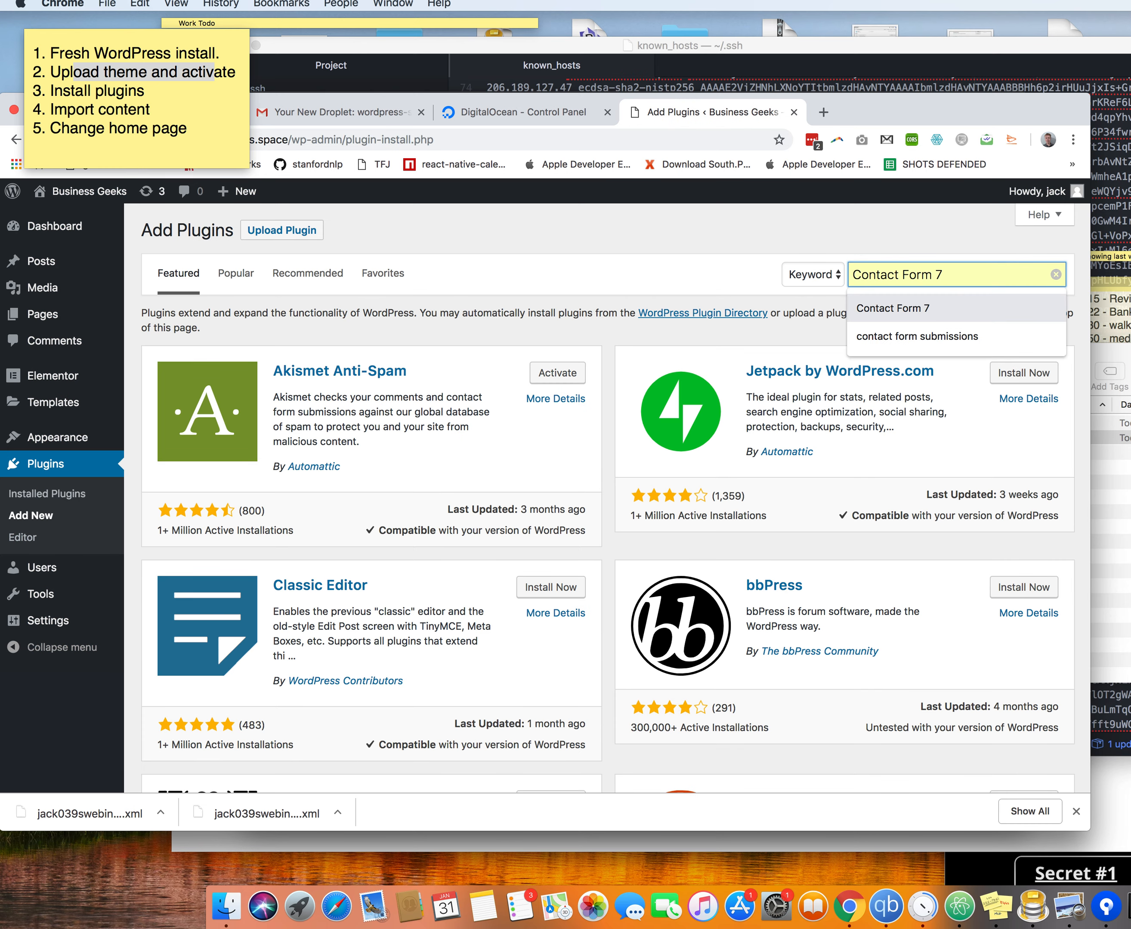
pyautogui.write('act')
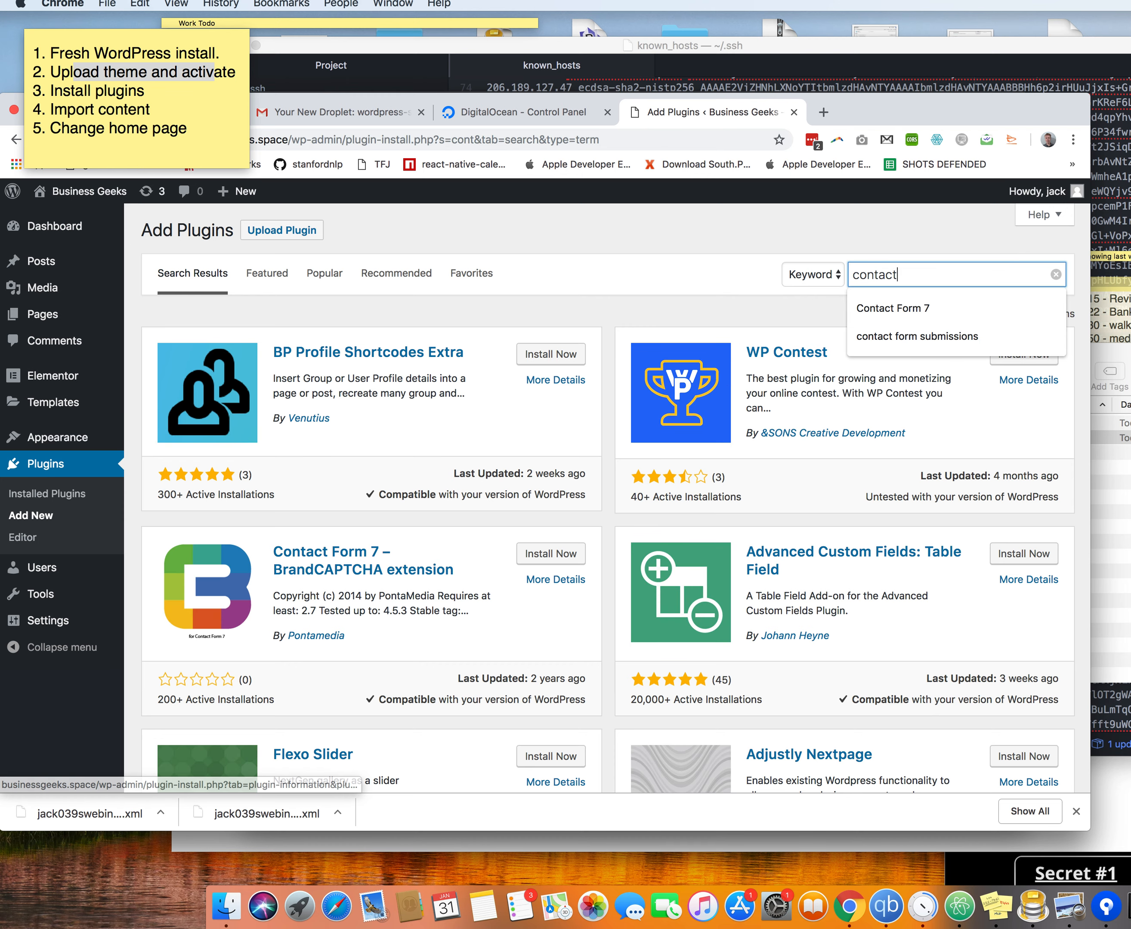
pyautogui.click(881, 316)
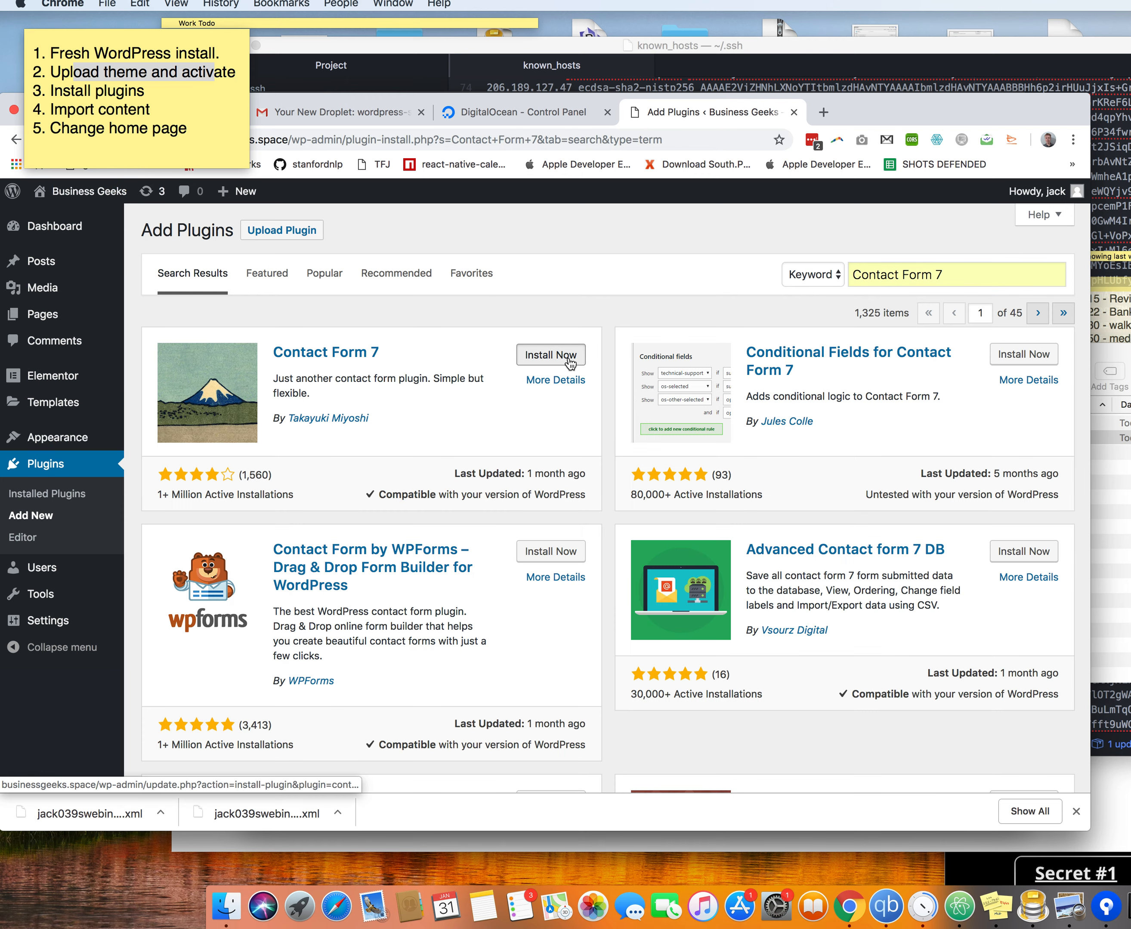
pyautogui.click(562, 356)
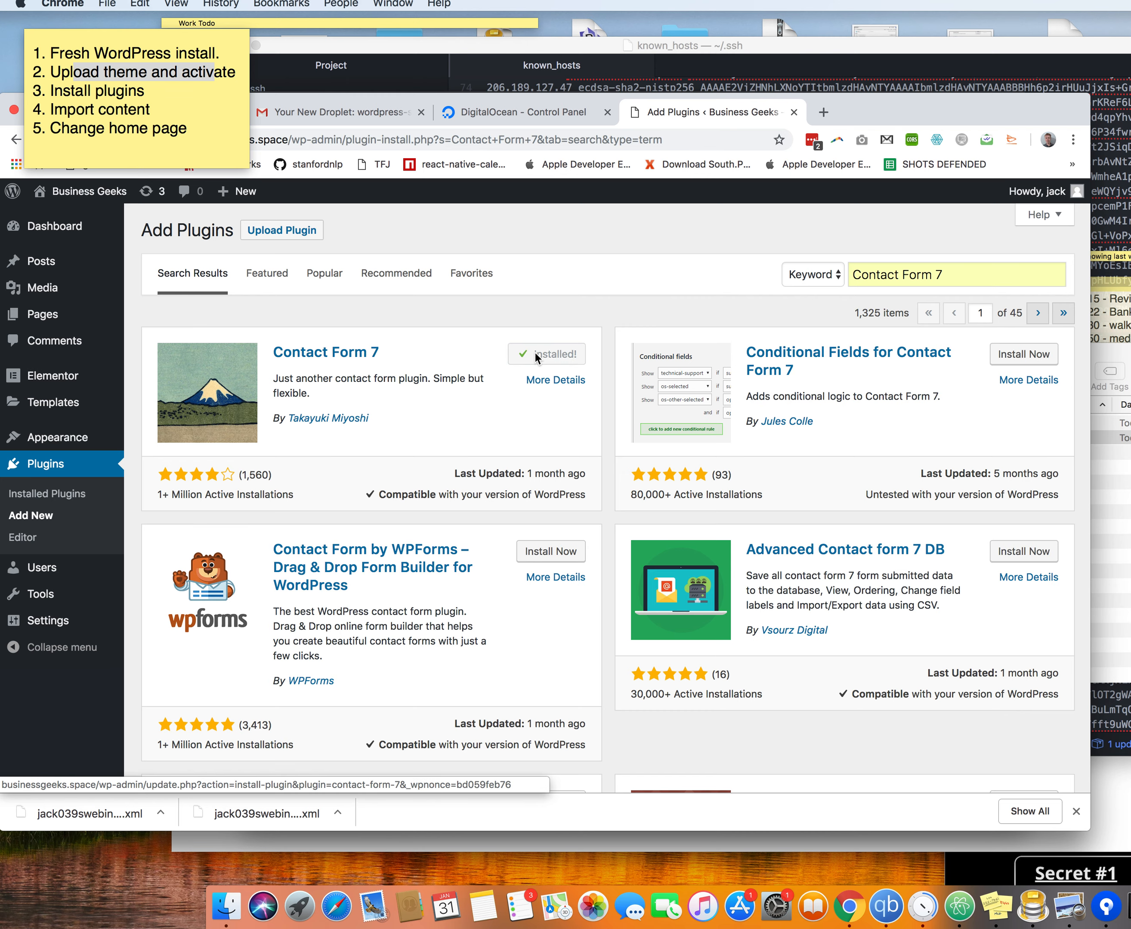
pyautogui.click(545, 356)
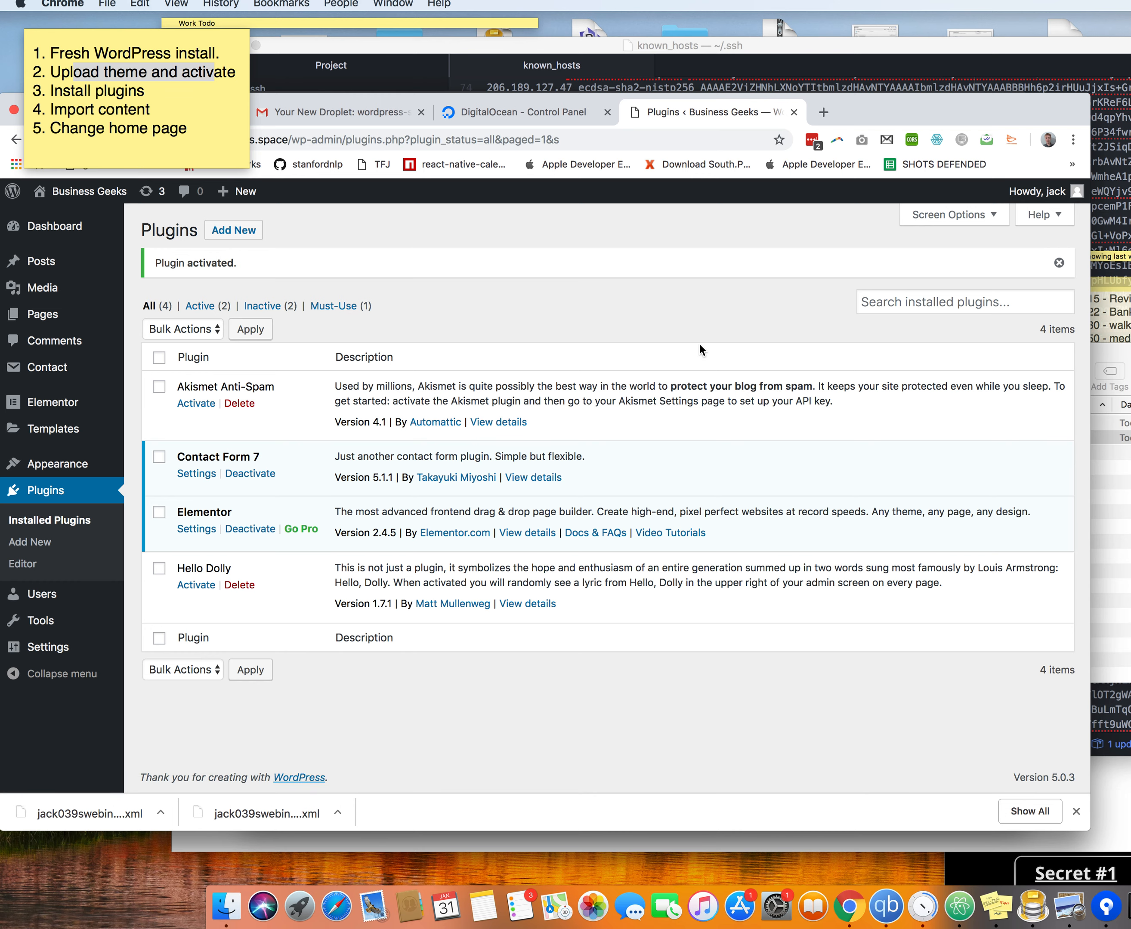
# - Search the plugins available to add for "contact form submissions", and install and activate the Contact Form Submissions plugin
pyautogui.click(236, 231)
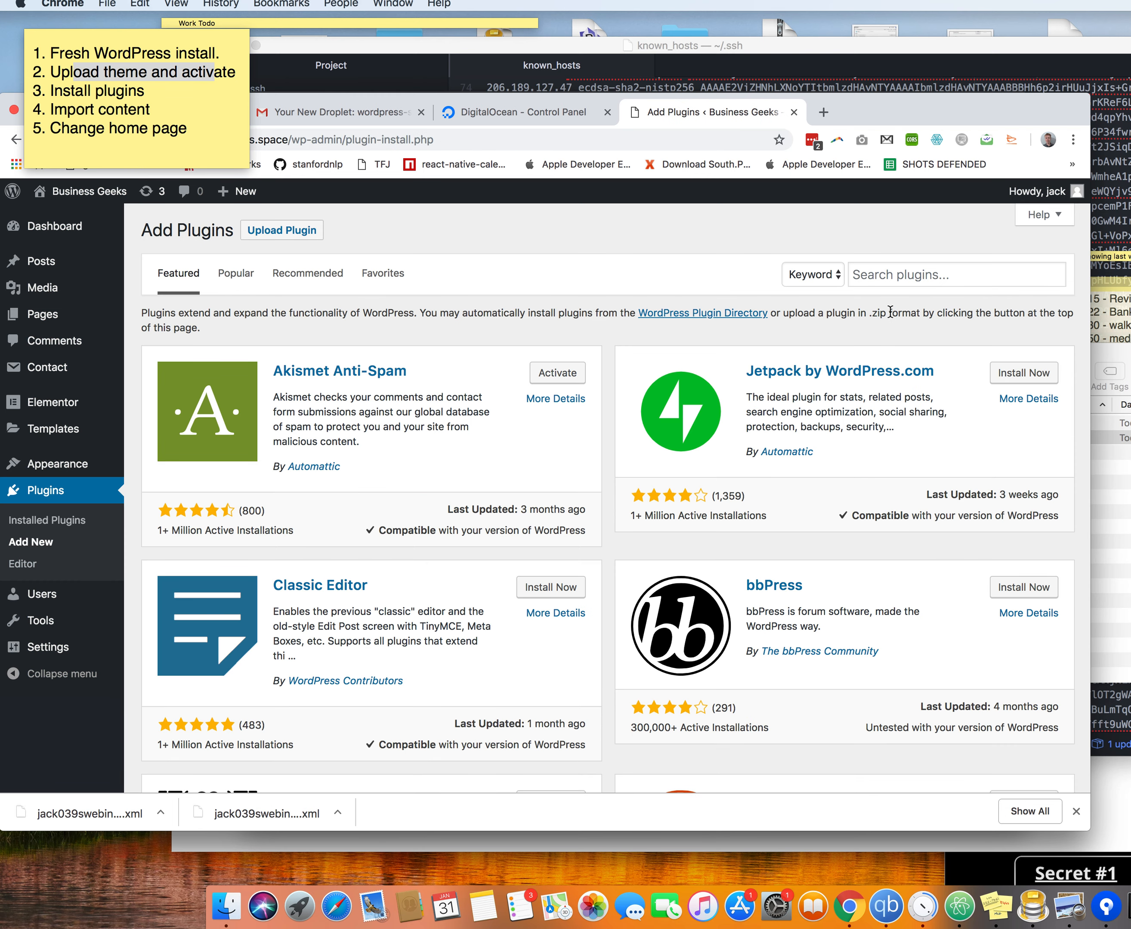
pyautogui.click(888, 285)
pyautogui.write('contac')
pyautogui.press('BackSpace')
pyautogui.press('BackSpace')
pyautogui.press('BackSpace')
pyautogui.write('tact')
pyautogui.press('Down')
pyautogui.press('Down')
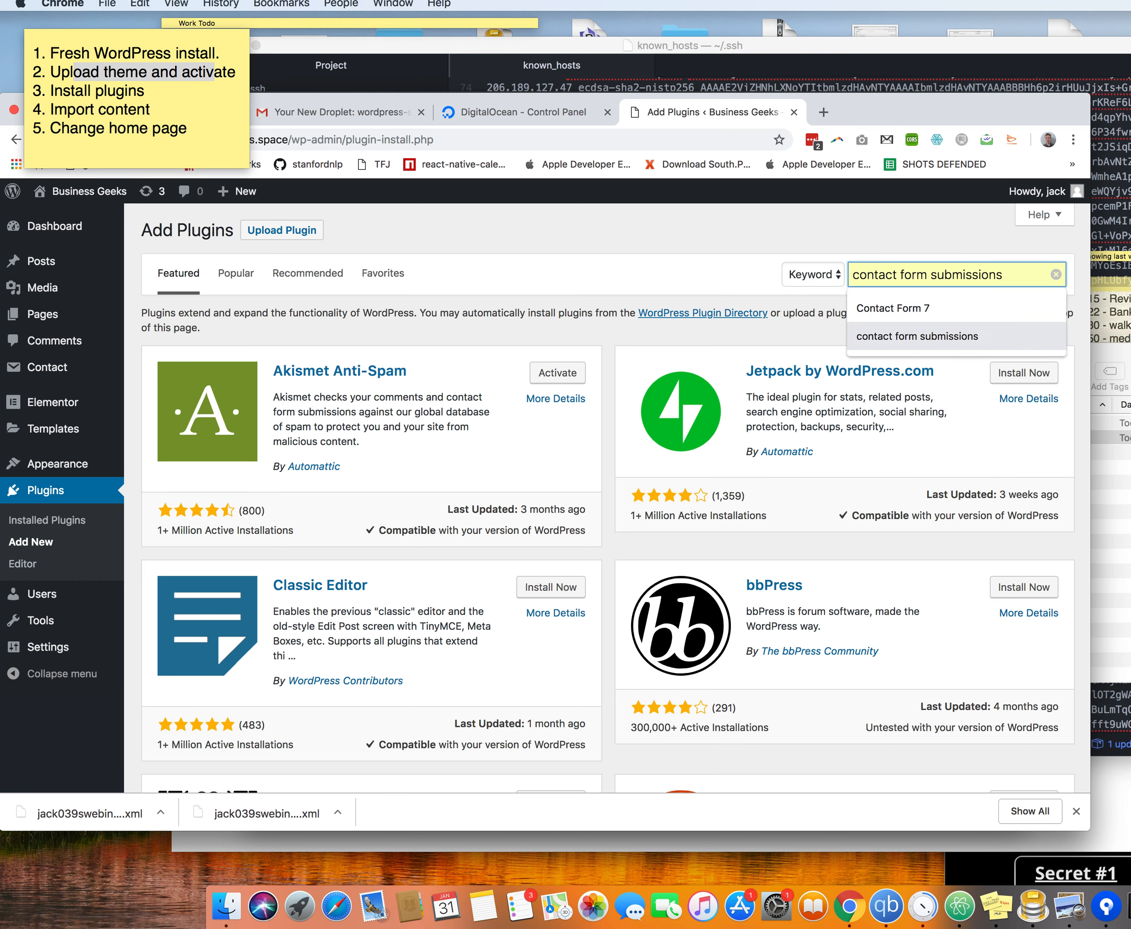
pyautogui.press('Up')
pyautogui.press('Down')
pyautogui.press('Down')
pyautogui.press('Return')
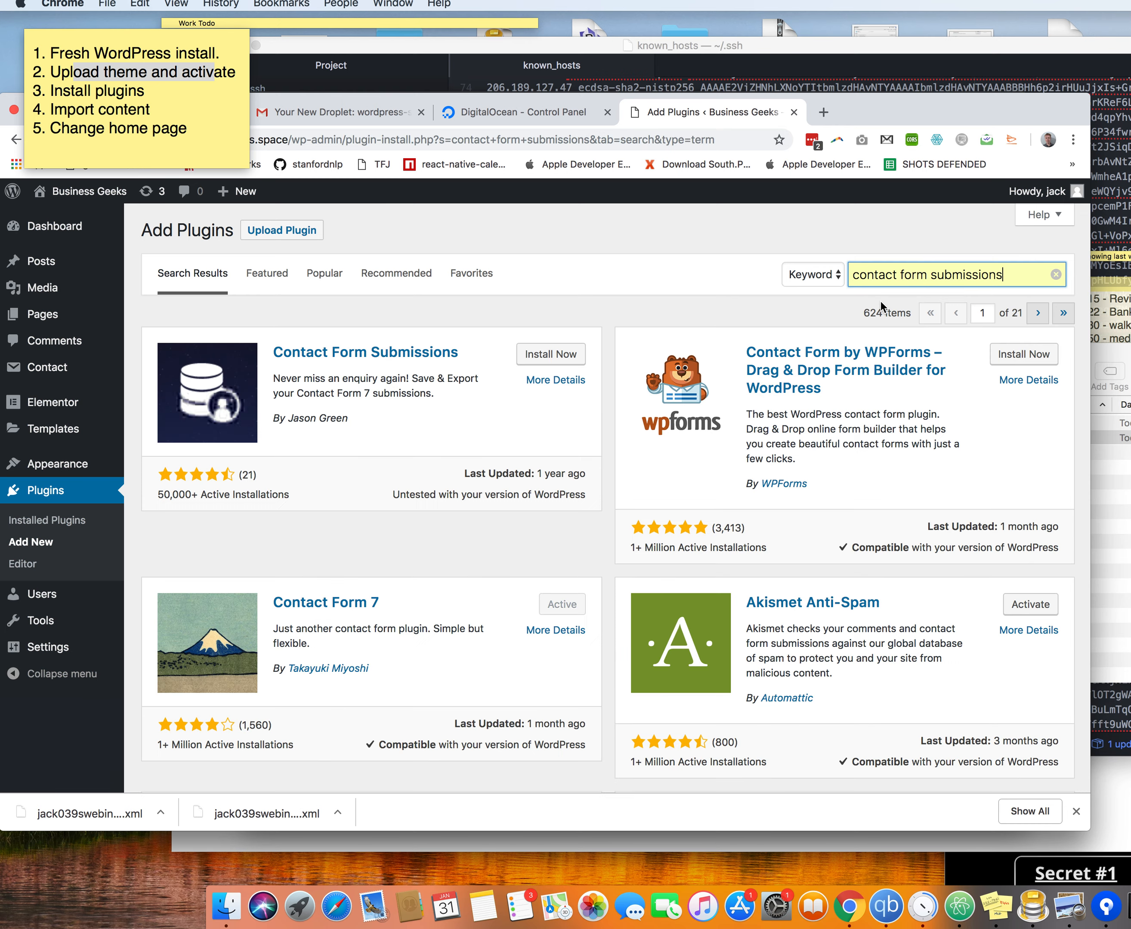
pyautogui.click(550, 364)
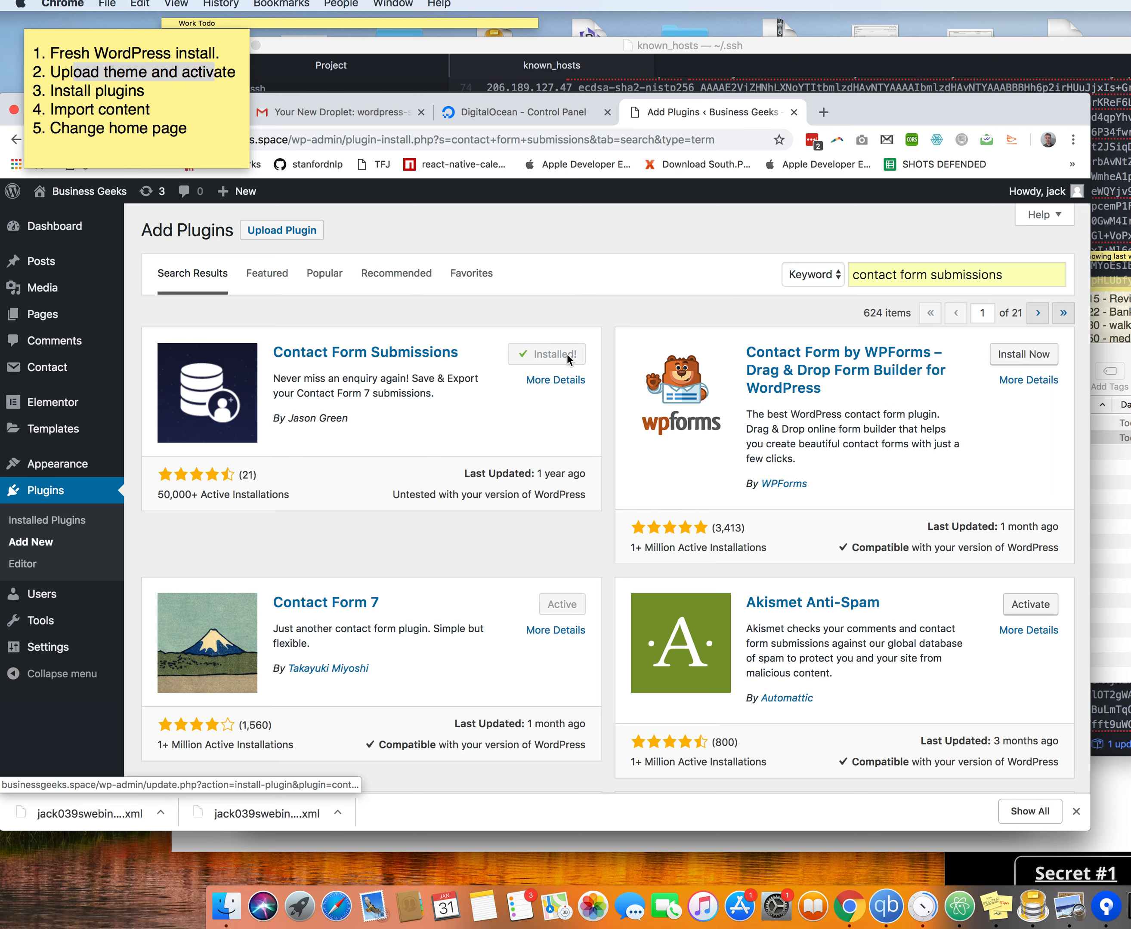
pyautogui.click(567, 356)
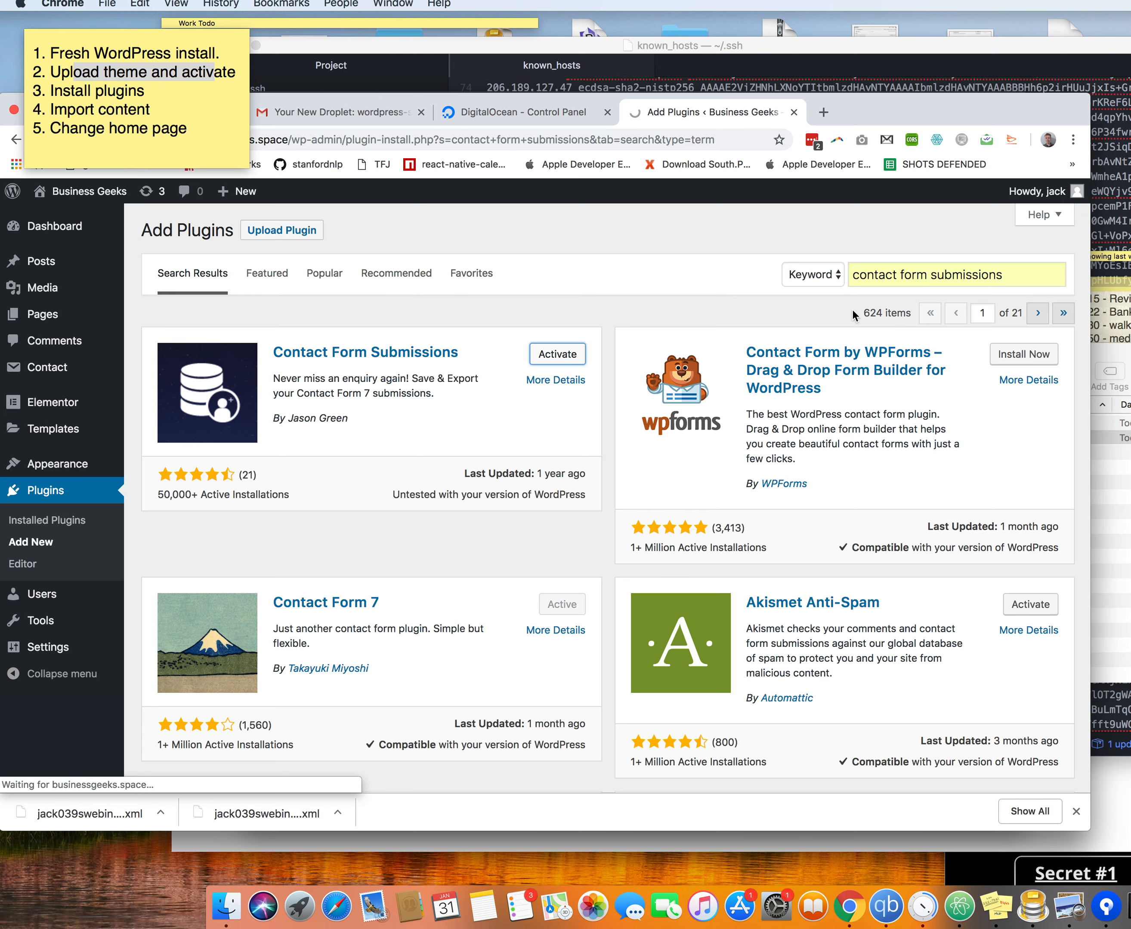
# - Search the plugins available to add for "contact form elementor"
pyautogui.click(245, 231)
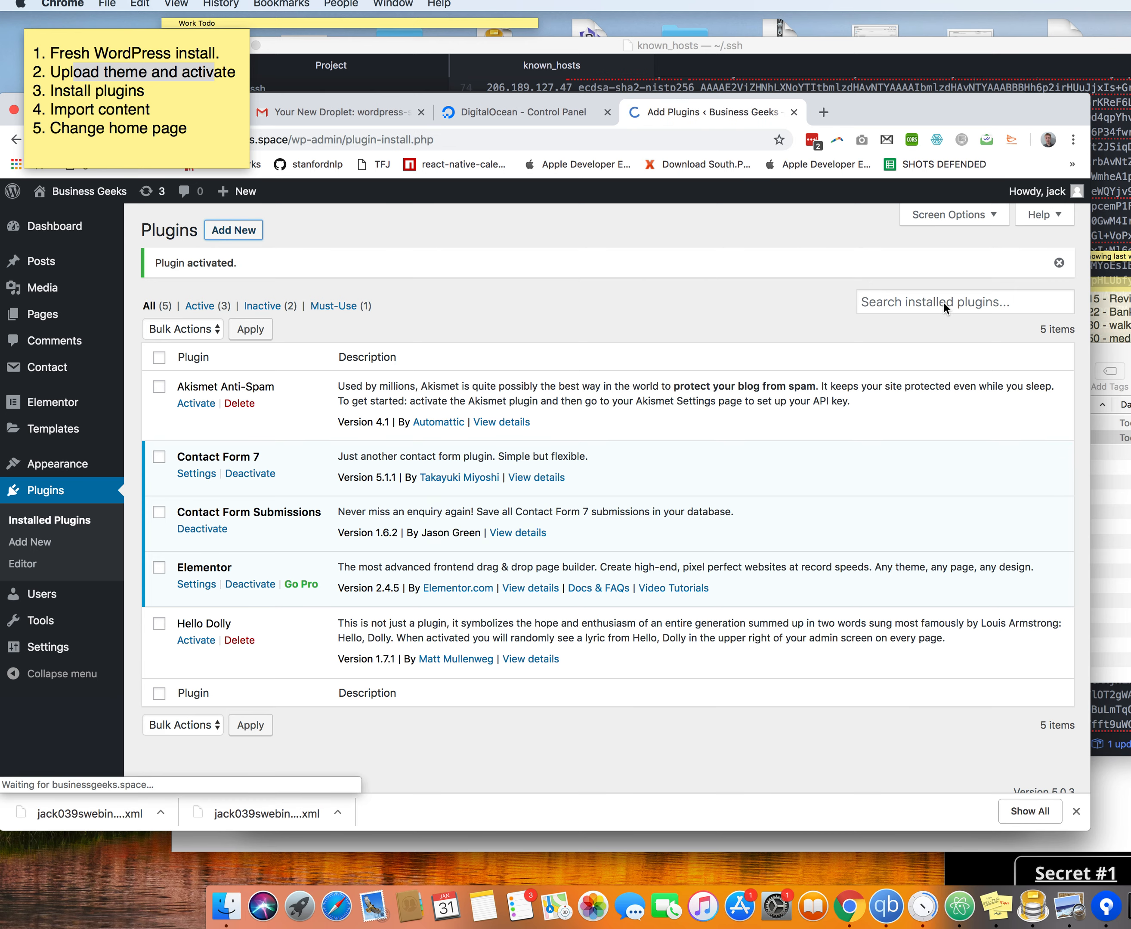
pyautogui.click(979, 272)
pyautogui.write('conta')
pyautogui.press('BackSpace')
pyautogui.write('ct')
pyautogui.press('BackSpace')
pyautogui.write('a')
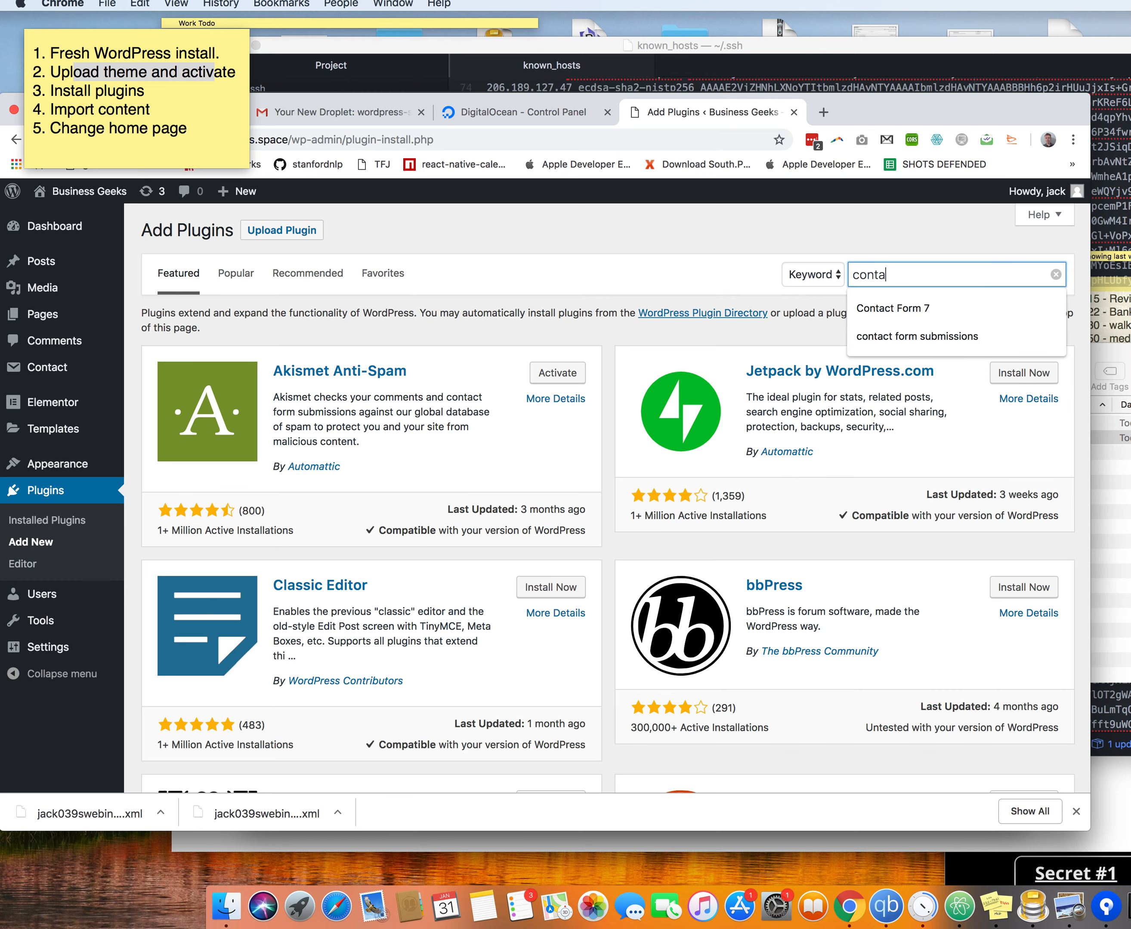
pyautogui.write('ct form elementor')
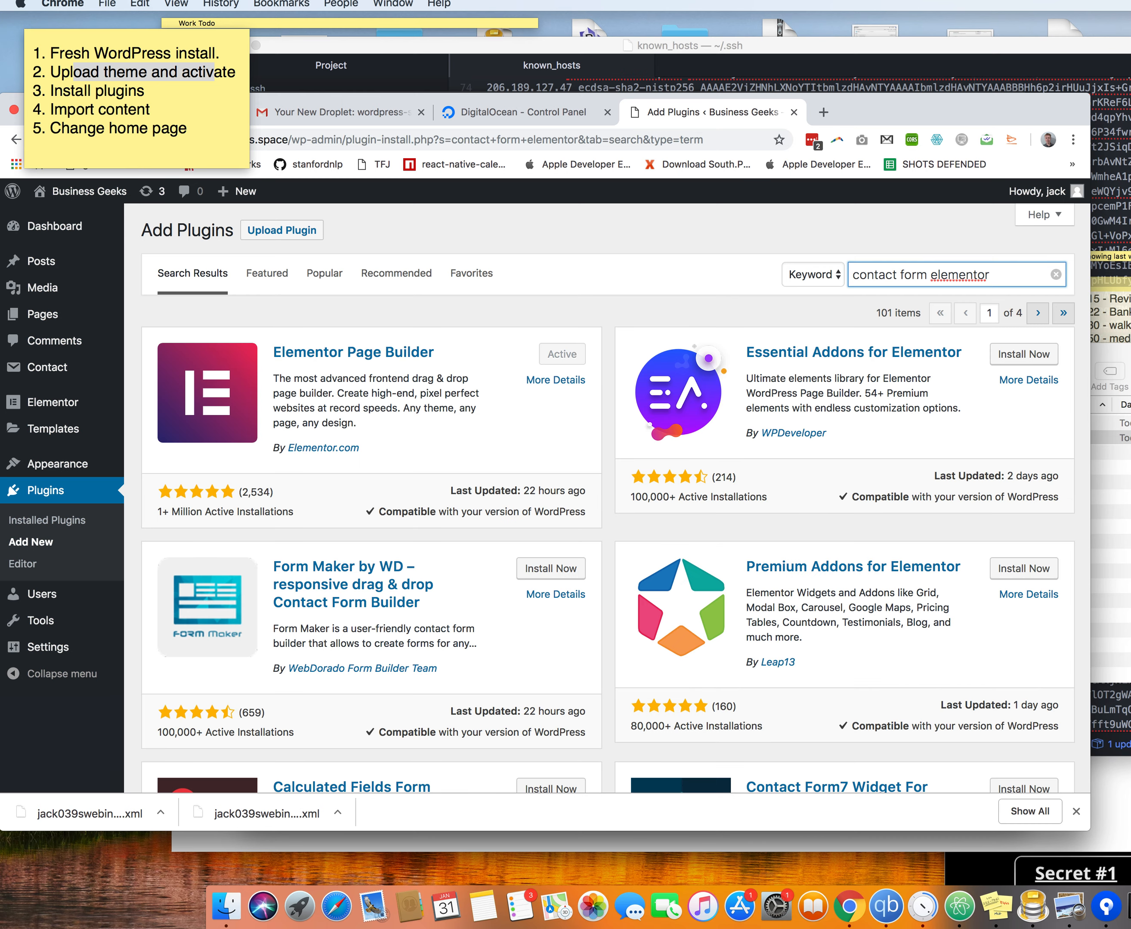
# - Switch to Finder and look in the project's app/plugins folder for the name of the Contact Form 7 widget plugin for Elementor
pyautogui.press('super+Tab')
pyautogui.press('super+shift+Tab')
pyautogui.press('super+Tab')
pyautogui.press('super+Tab')
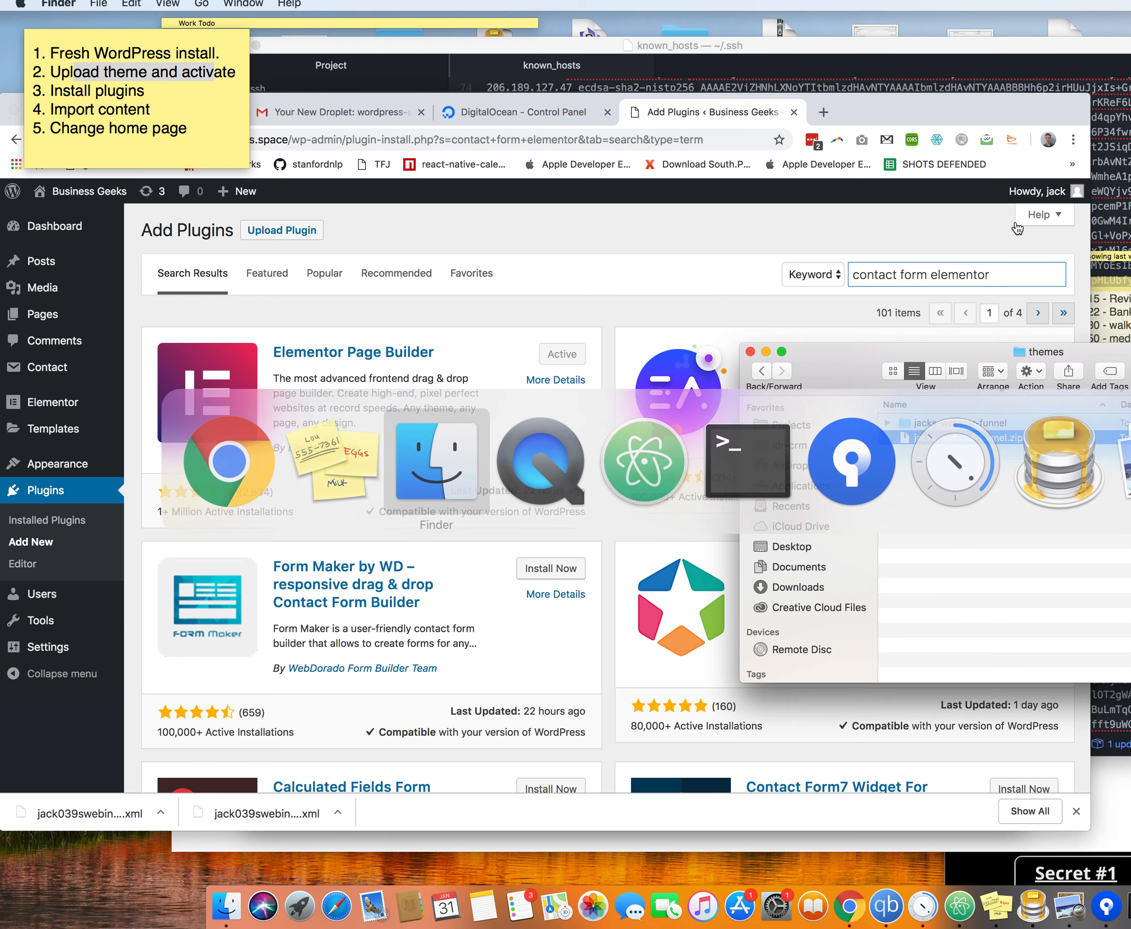
pyautogui.doubleClick(926, 423)
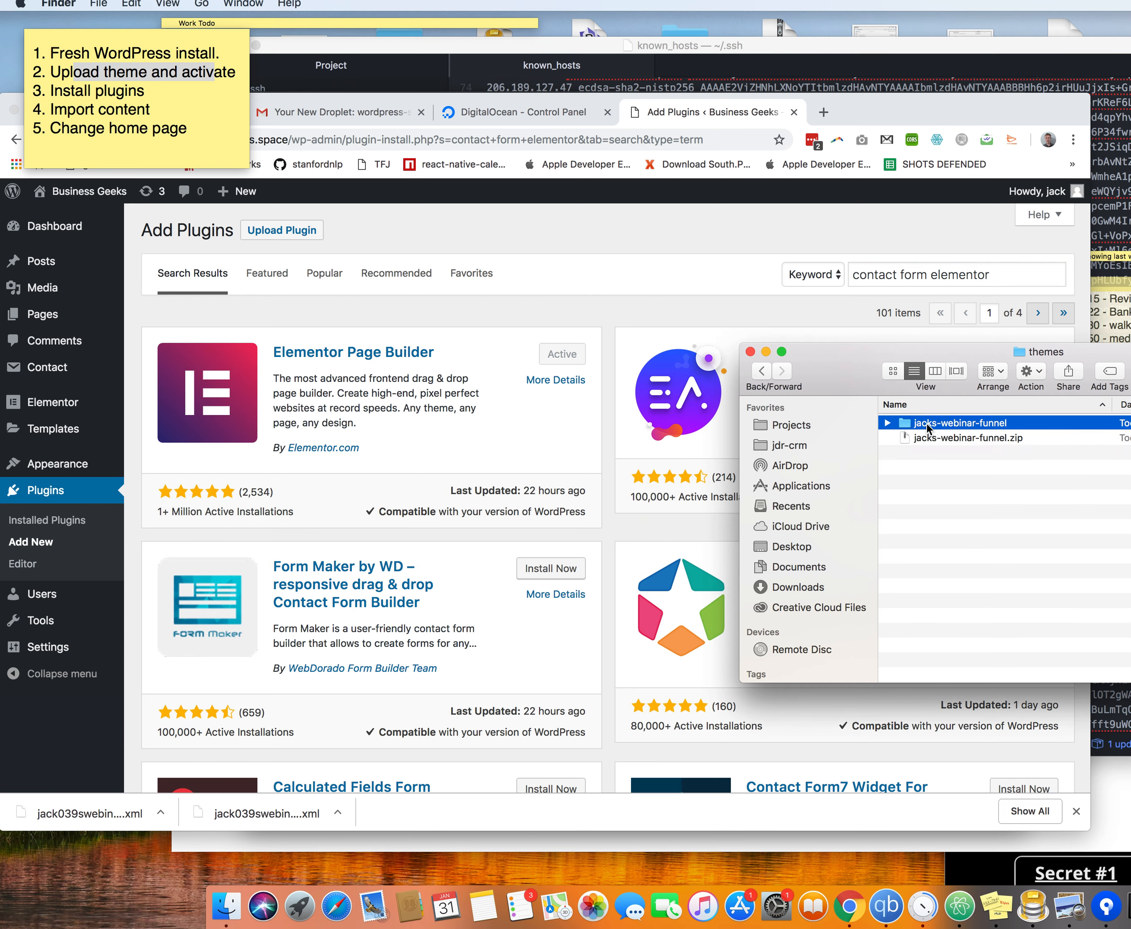
pyautogui.press('super+Up')
pyautogui.press('super+Up')
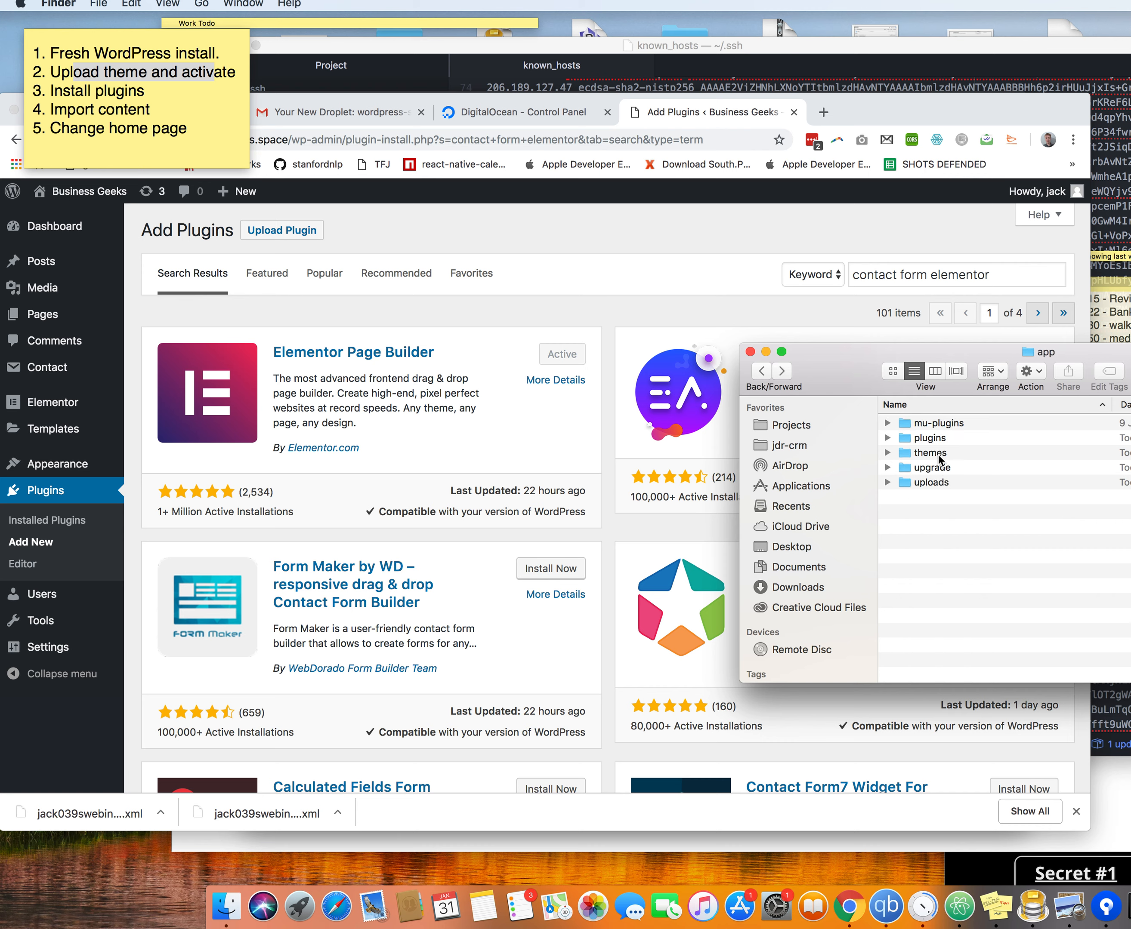
pyautogui.doubleClick(939, 437)
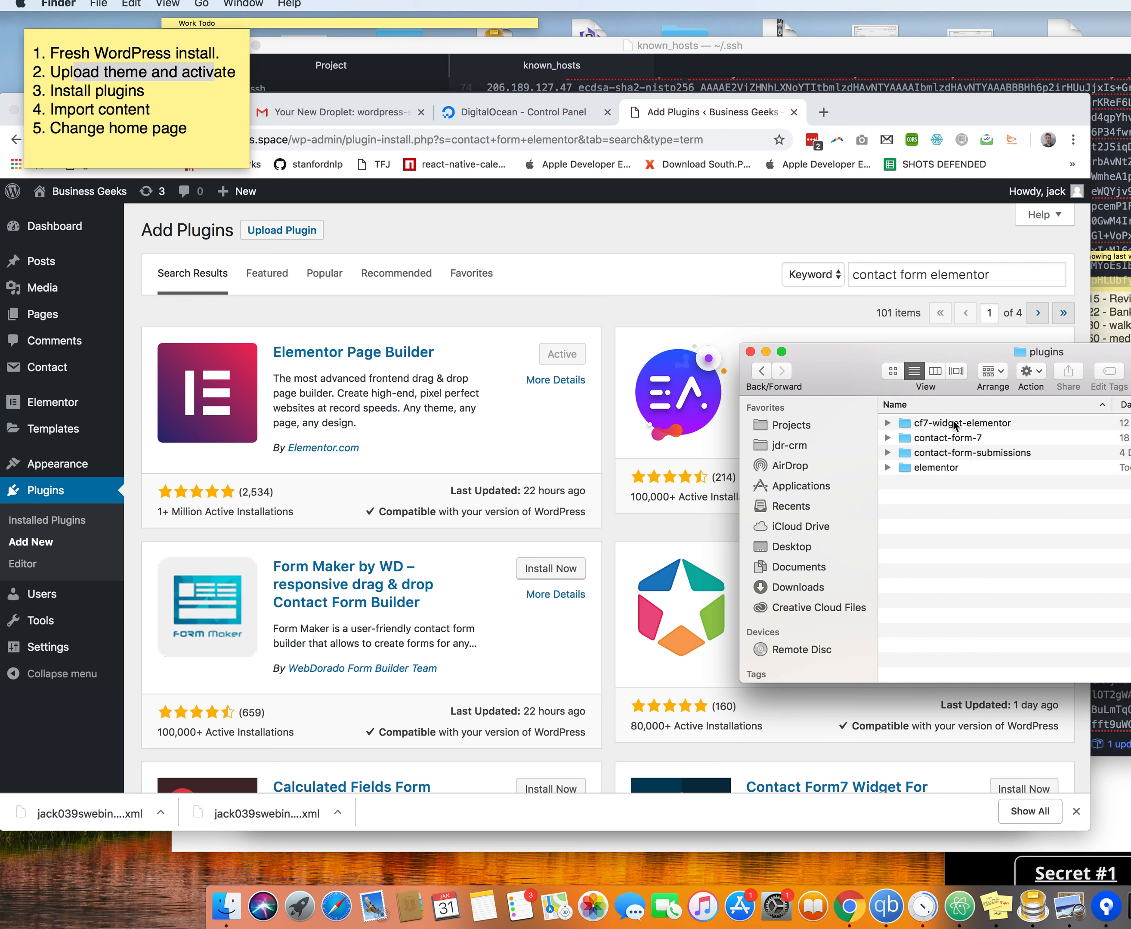
pyautogui.click(954, 426)
# - Back in Chrome, replace the plugin search with "cf7 widget elementor"
pyautogui.doubleClick(934, 278)
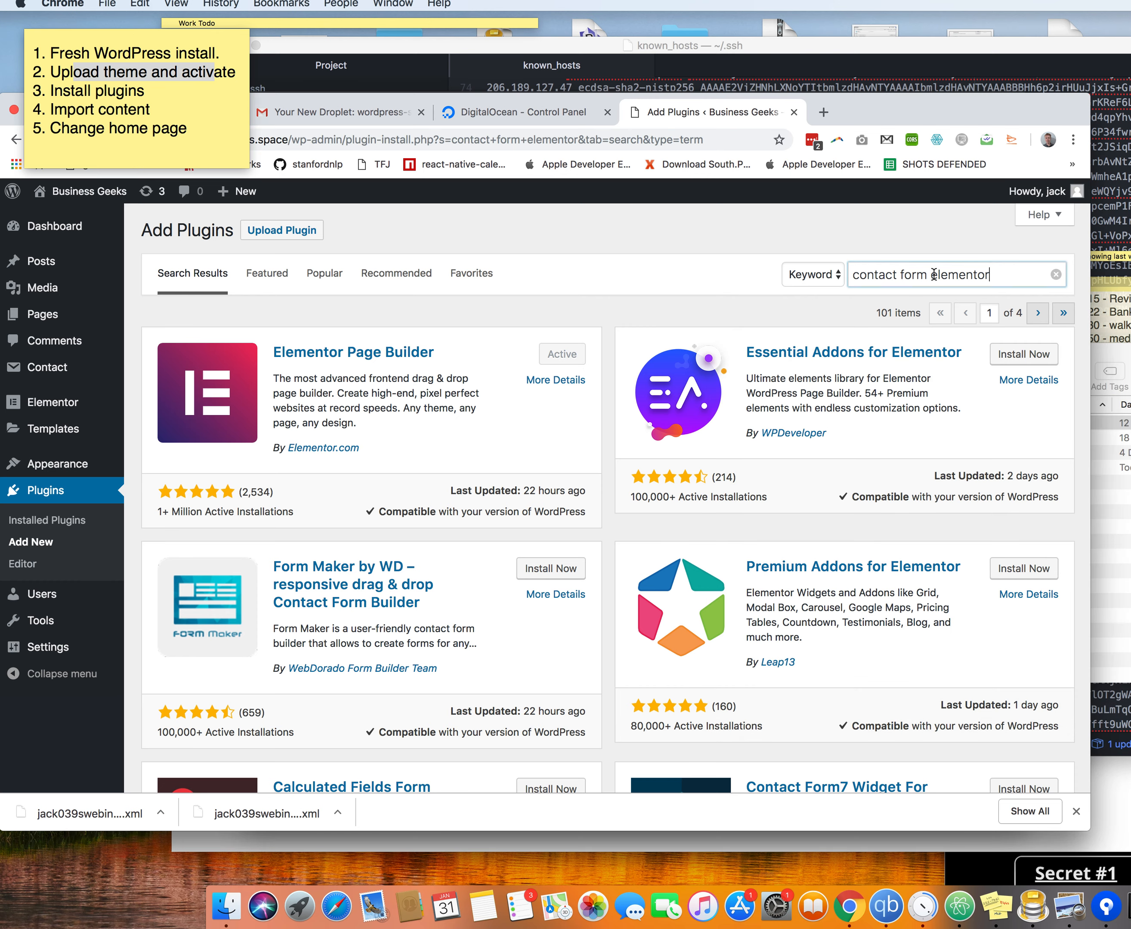
pyautogui.moveTo(925, 273); pyautogui.dragTo(755, 284)
pyautogui.press('BackSpace')
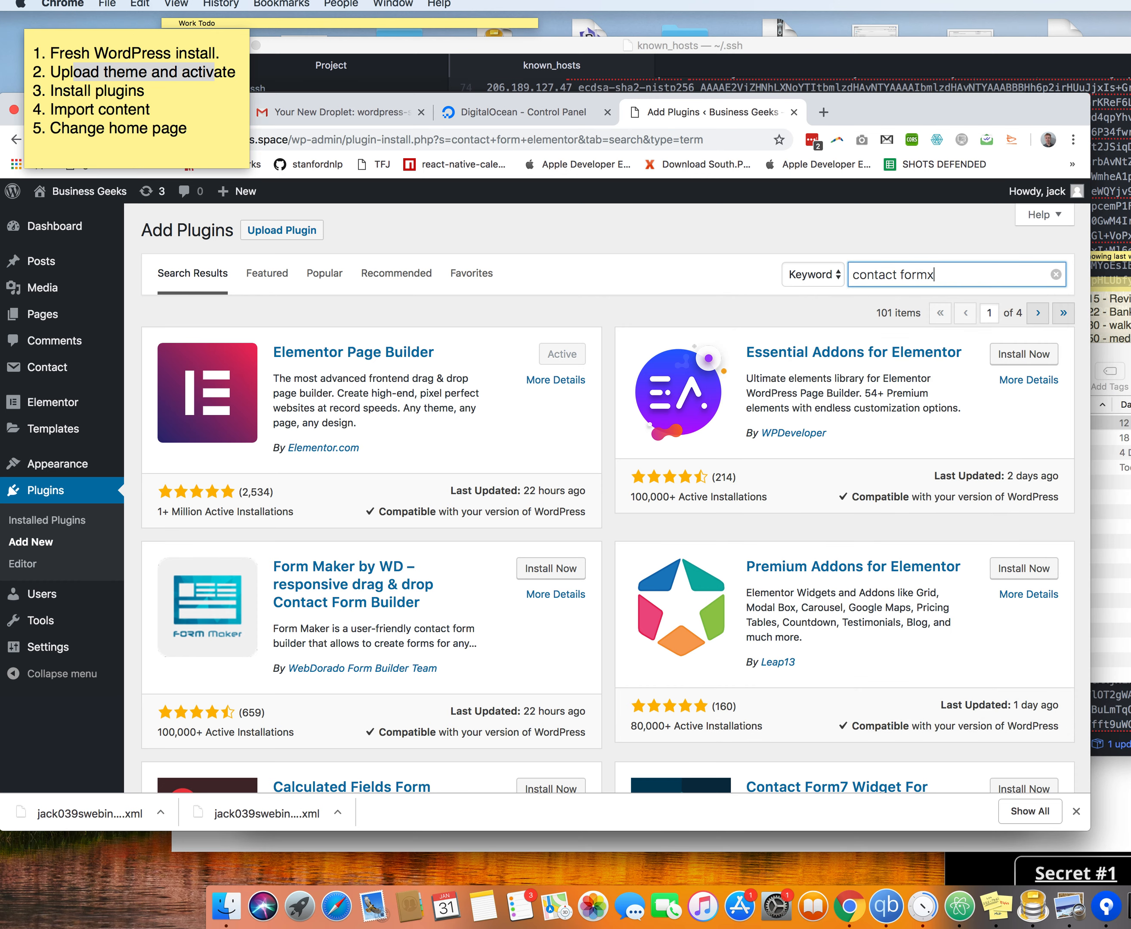
pyautogui.press('super+a')
pyautogui.write('cf')
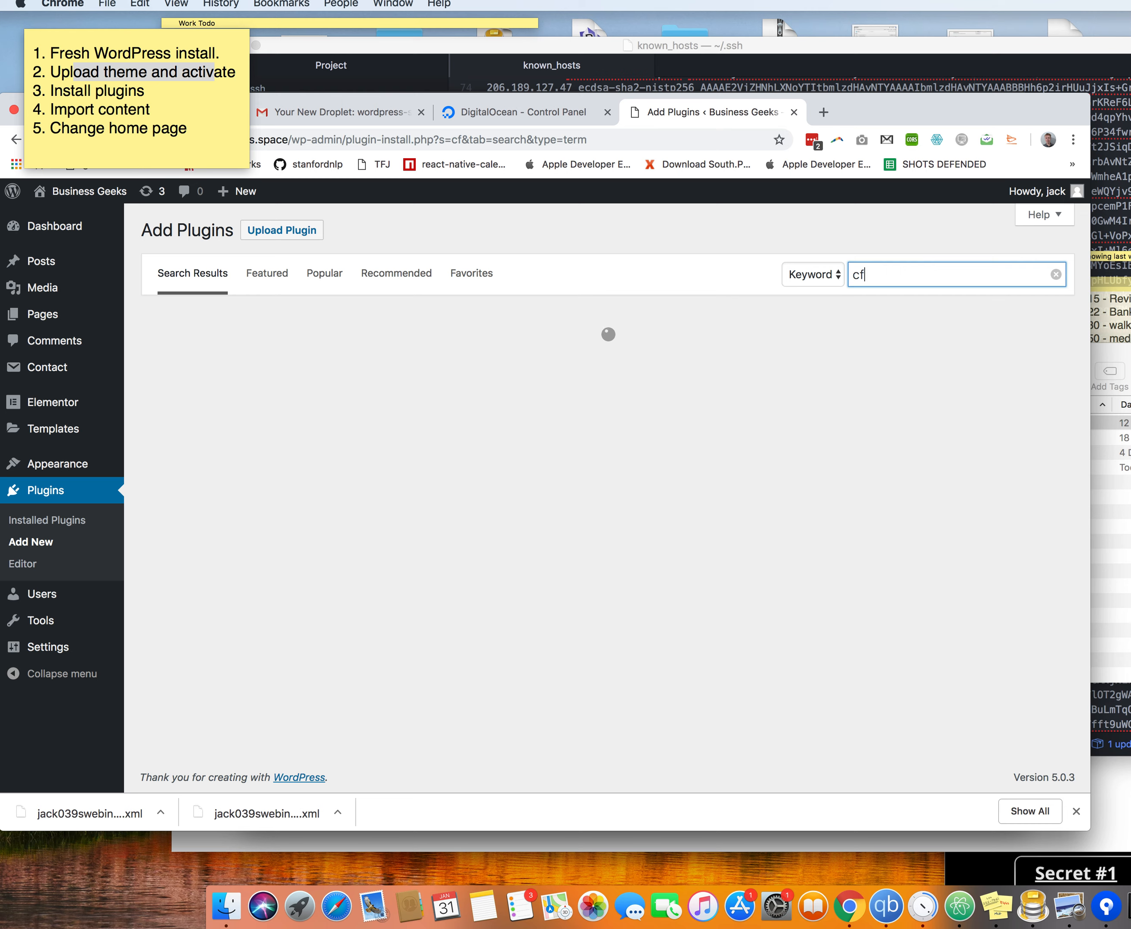
pyautogui.write('7 widget elementor')
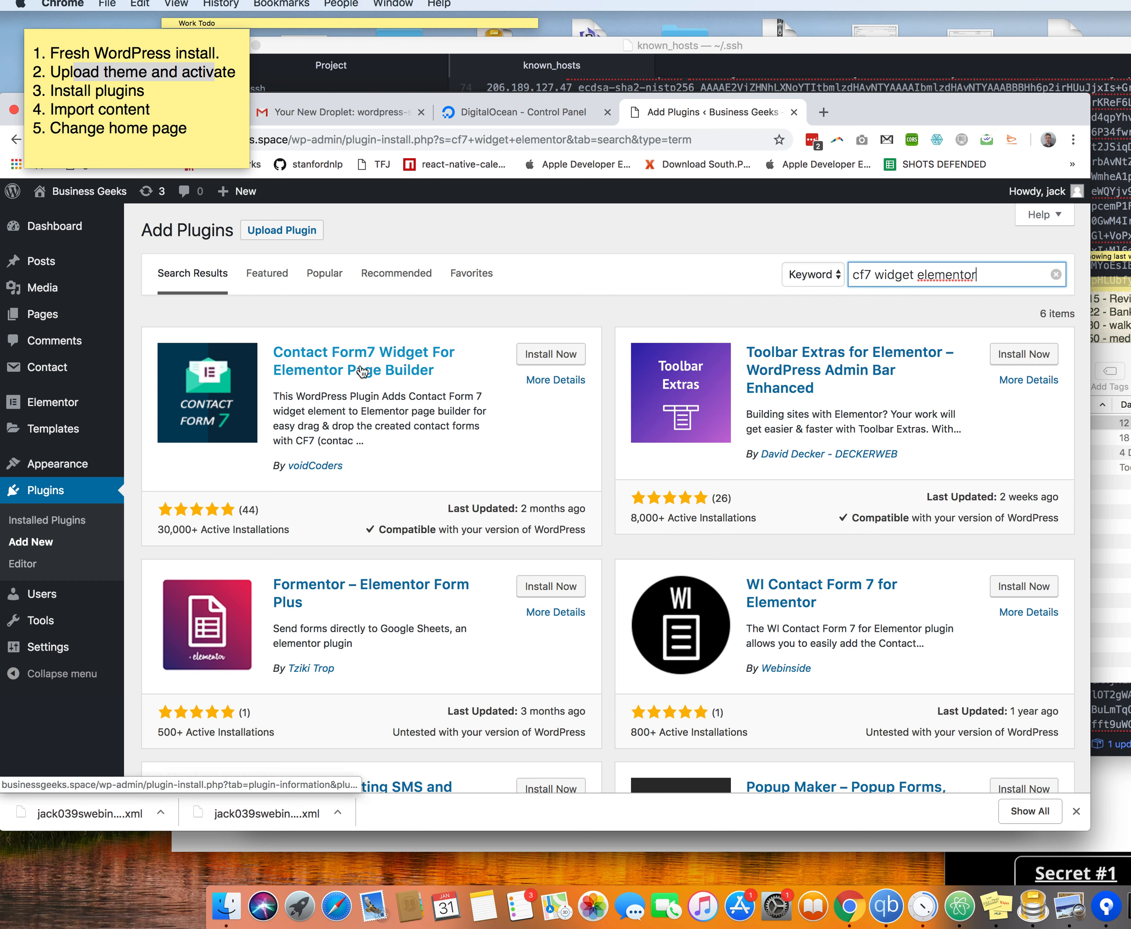
# - Install and activate the Contact Form7 Widget For Elementor Page Builder plugin, and check it among the installed plugins
pyautogui.click(542, 358)
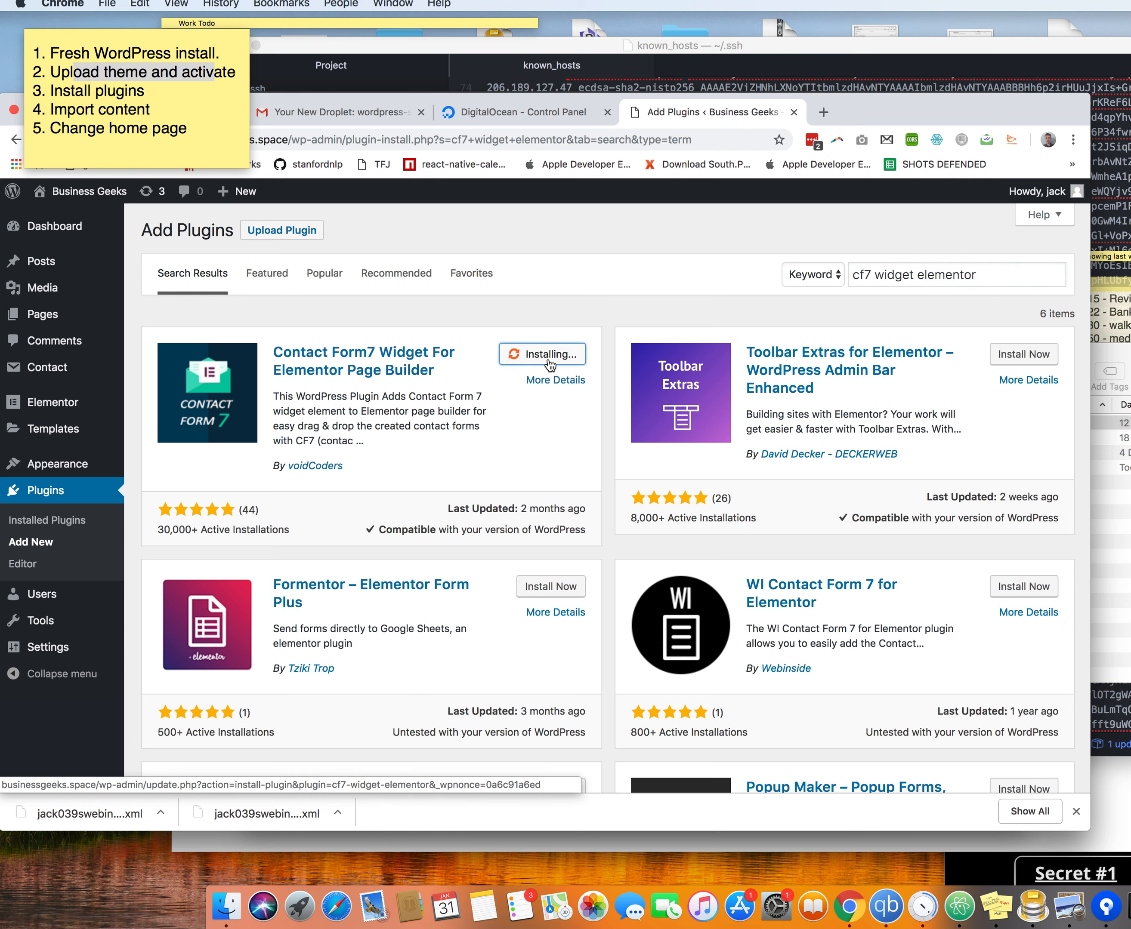
pyautogui.click(558, 354)
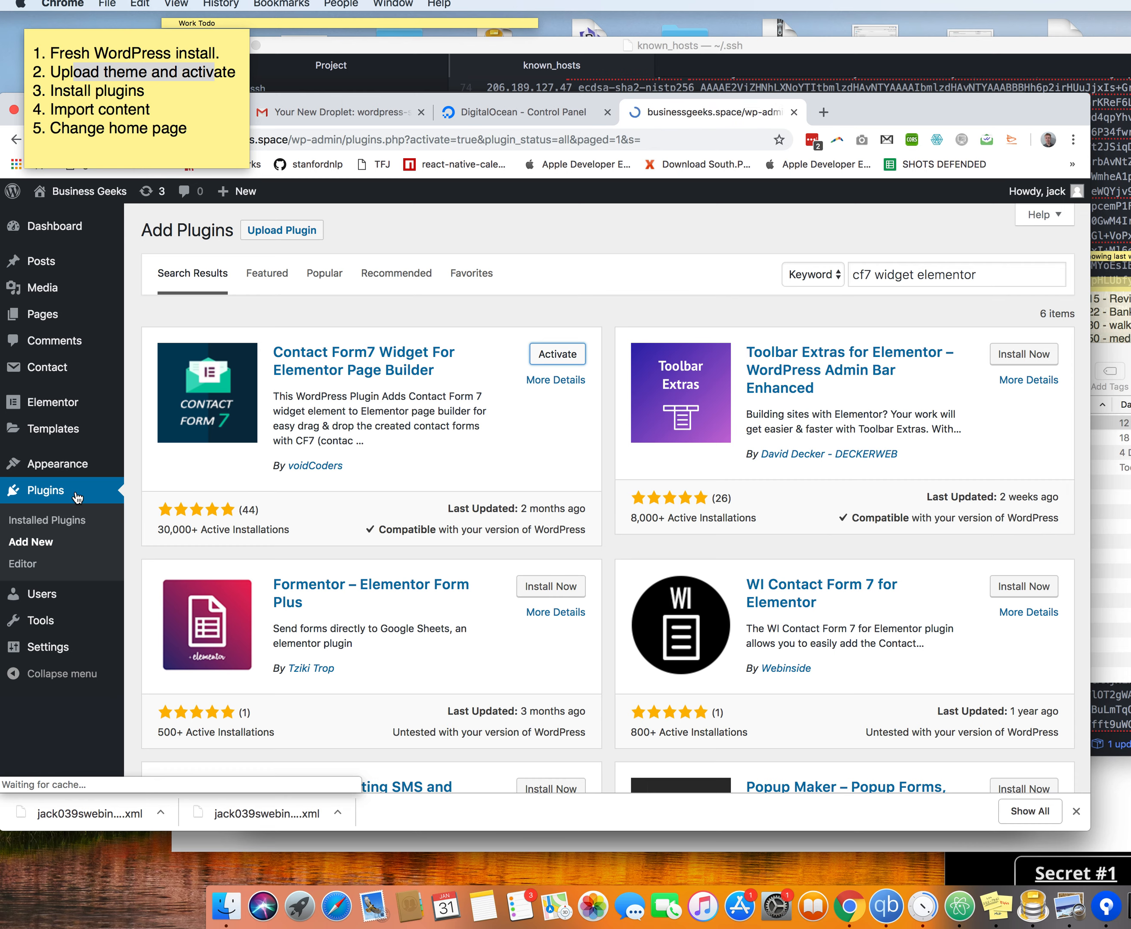
pyautogui.scroll(-4, 259, 434)
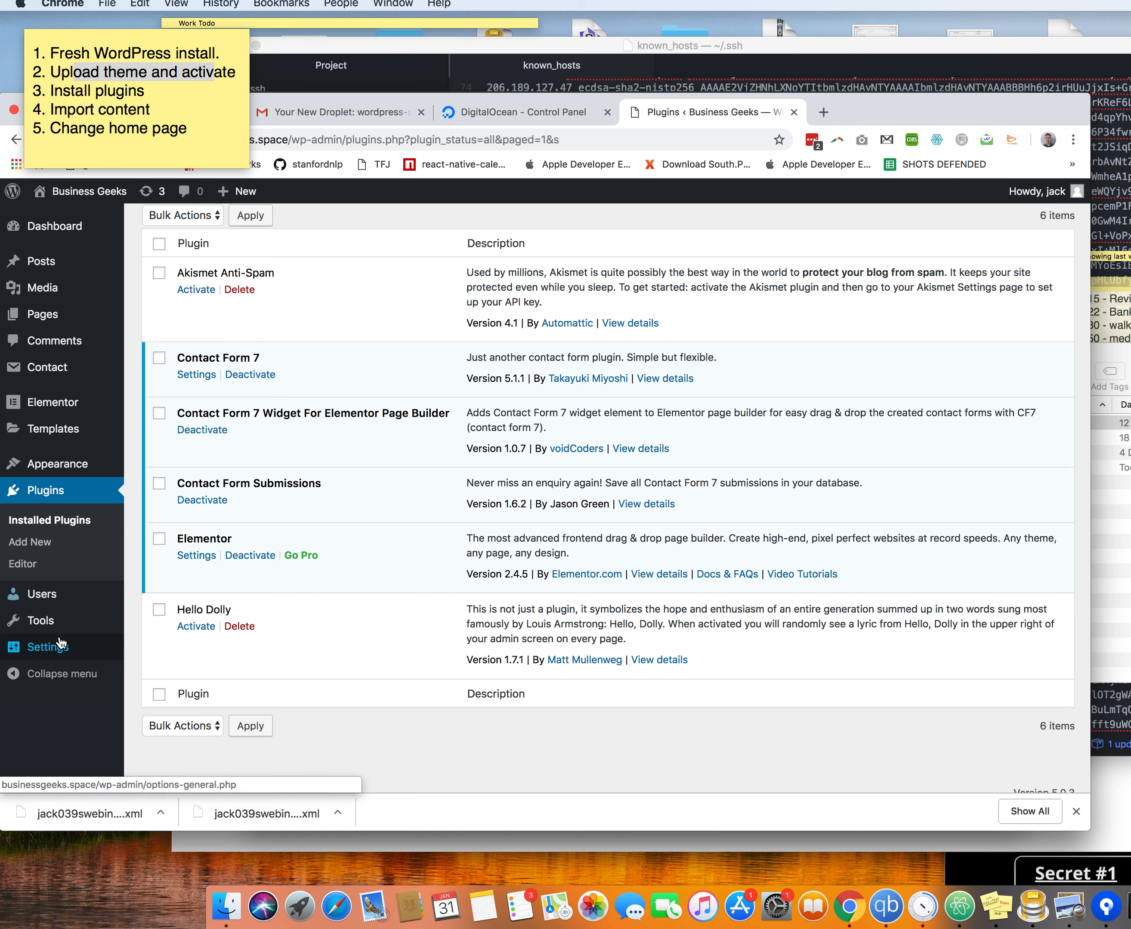
# - Open the site's import tools, install the WordPress importer and run it
pyautogui.moveTo(45, 621)
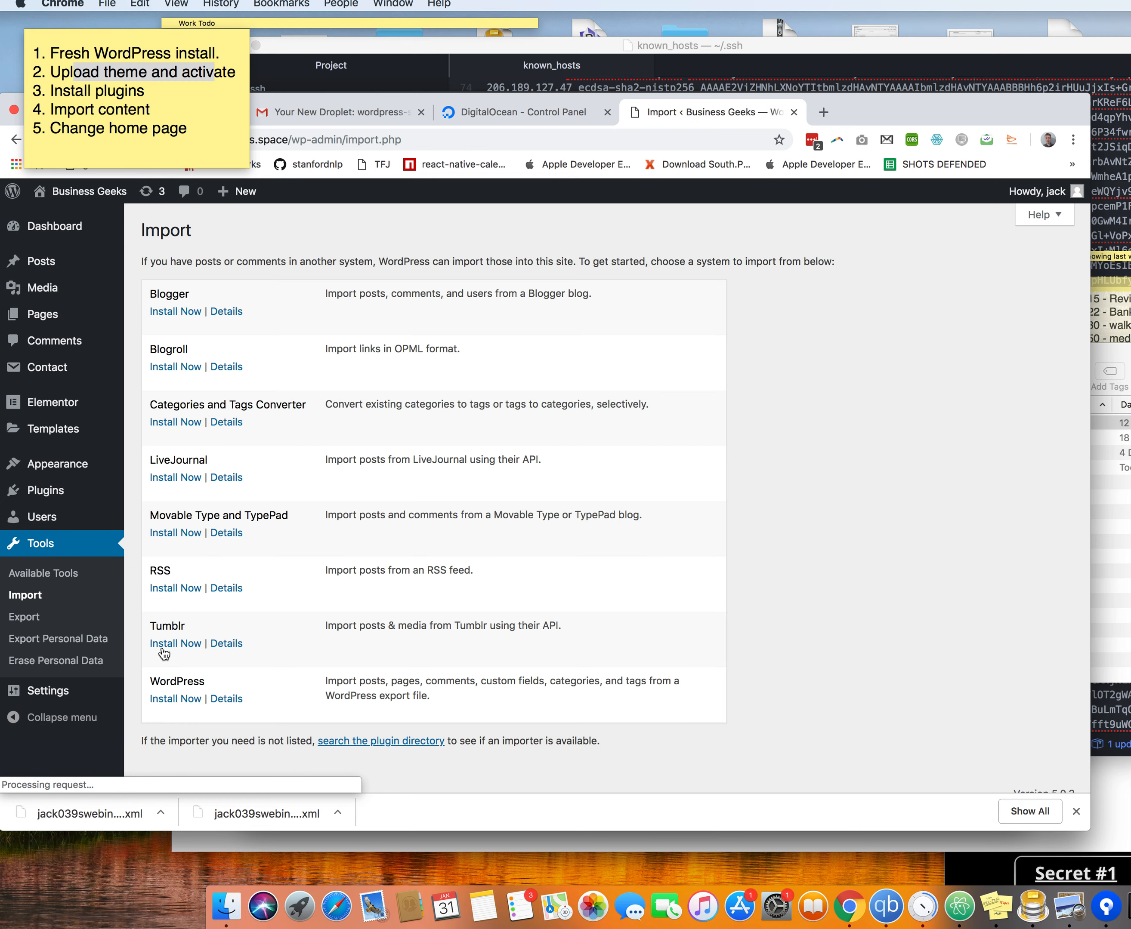
pyautogui.click(190, 699)
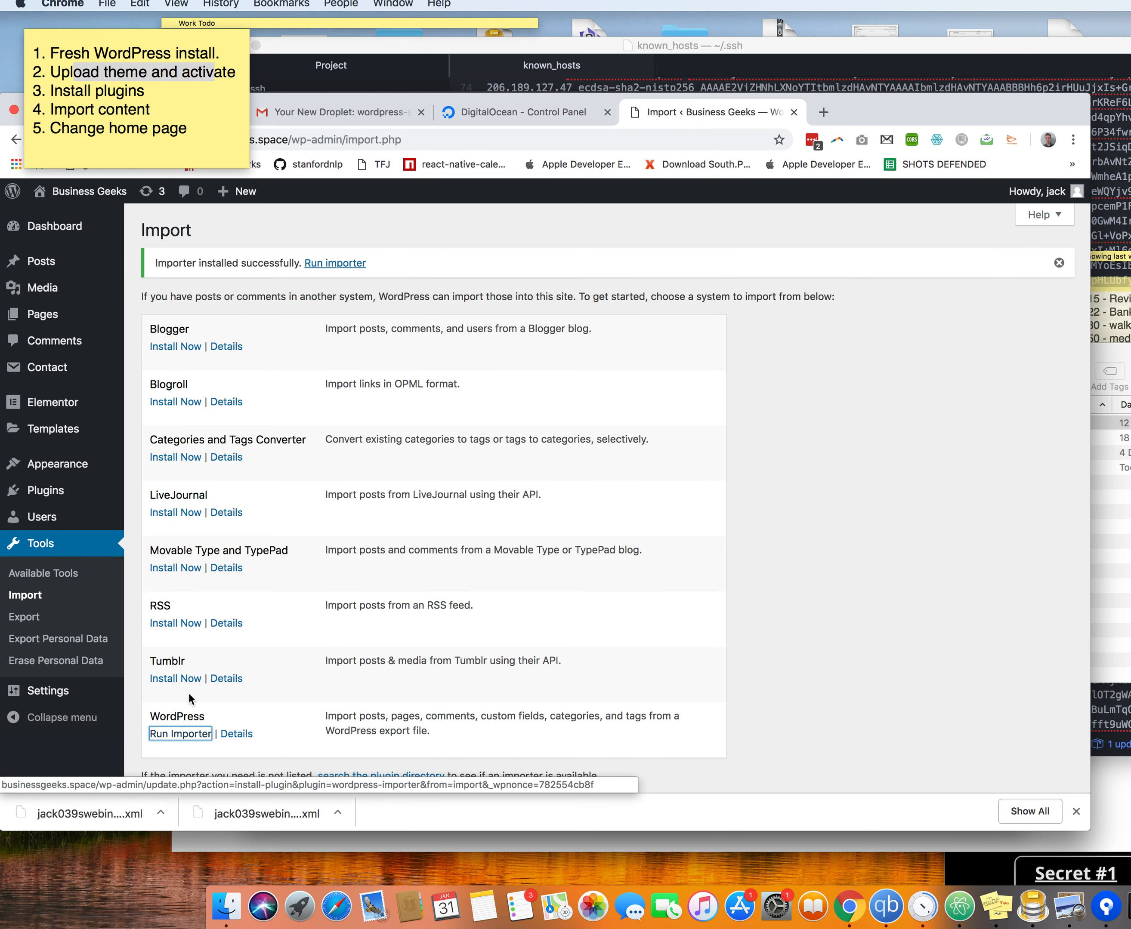
pyautogui.click(191, 734)
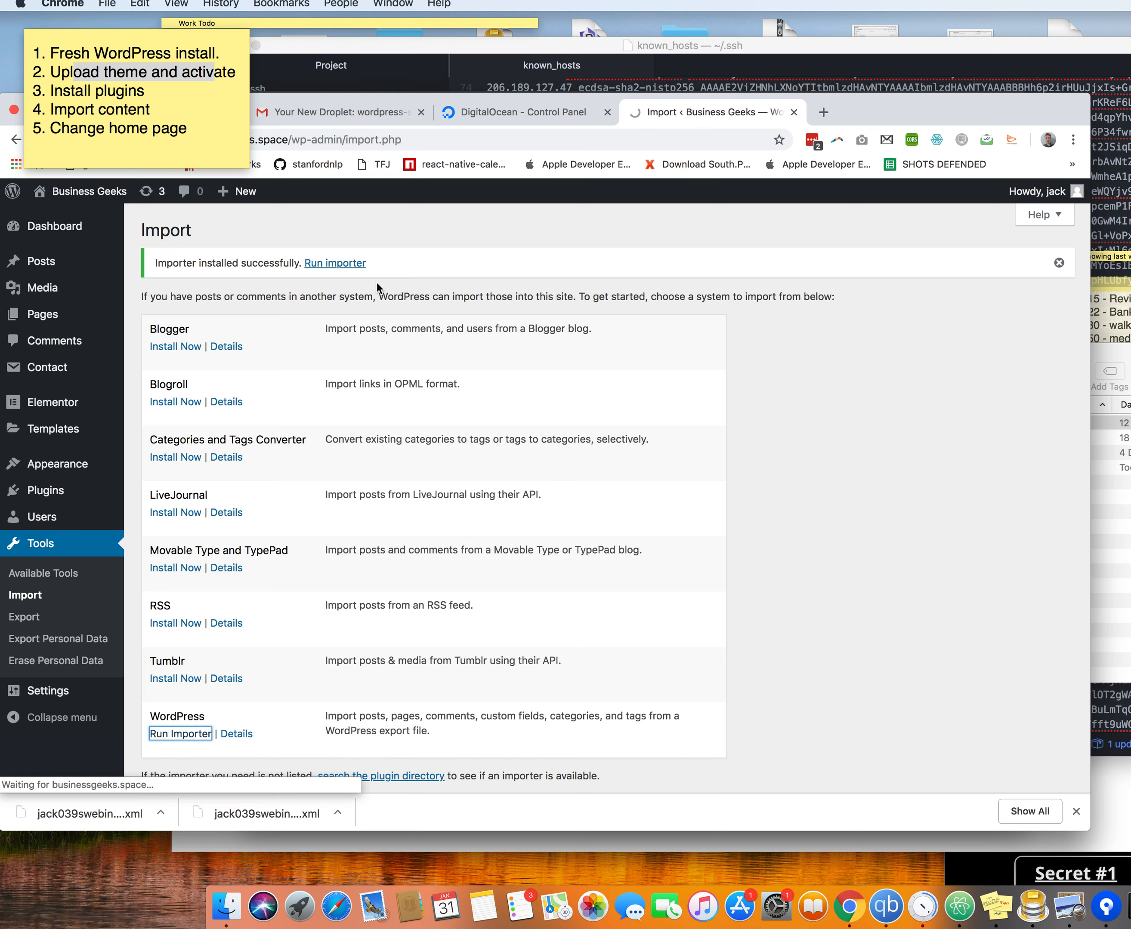
# - Choose jack039swebinarfunnel.wordpress.2019-01-31.xml from the jacks-webinar-funnel project's data folder as the import file and upload it
pyautogui.click(429, 315)
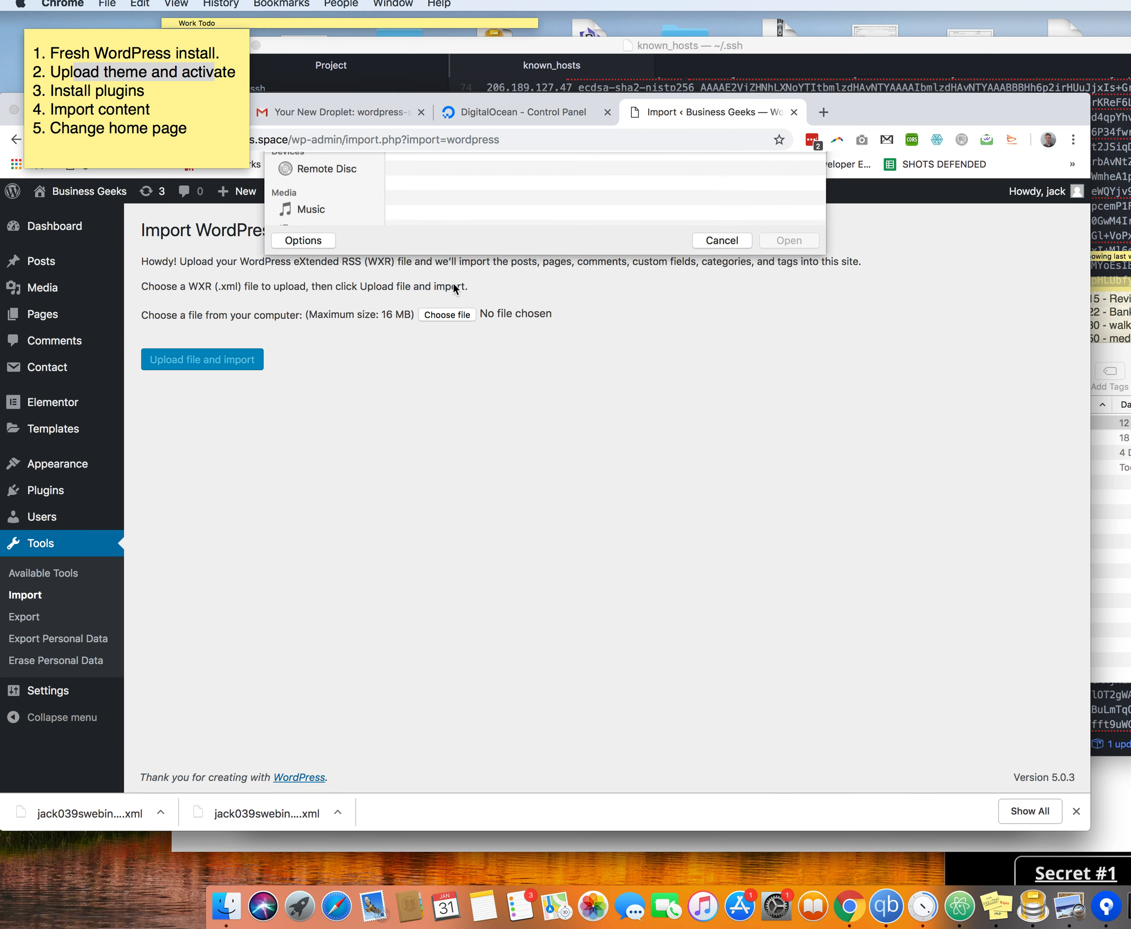
pyautogui.click(525, 175)
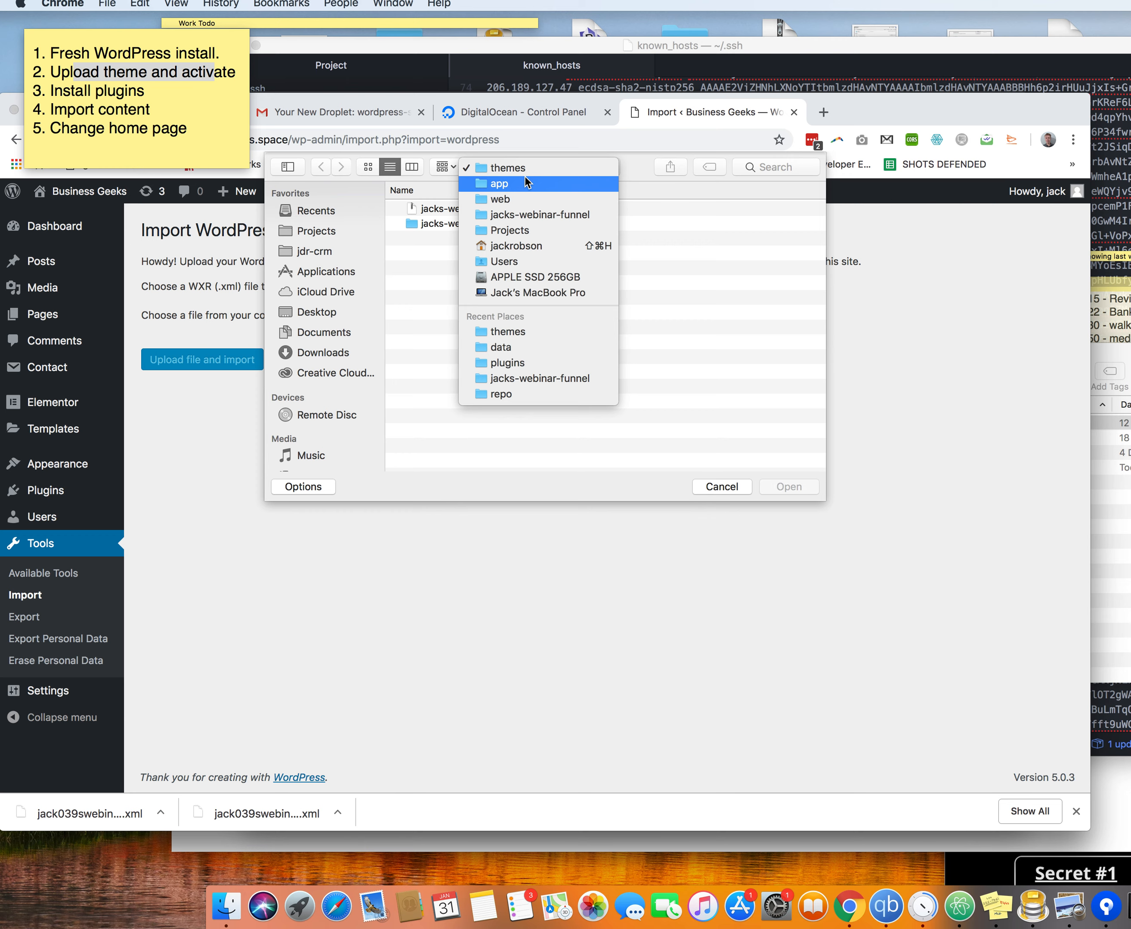
pyautogui.click(521, 213)
pyautogui.doubleClick(450, 223)
pyautogui.doubleClick(448, 208)
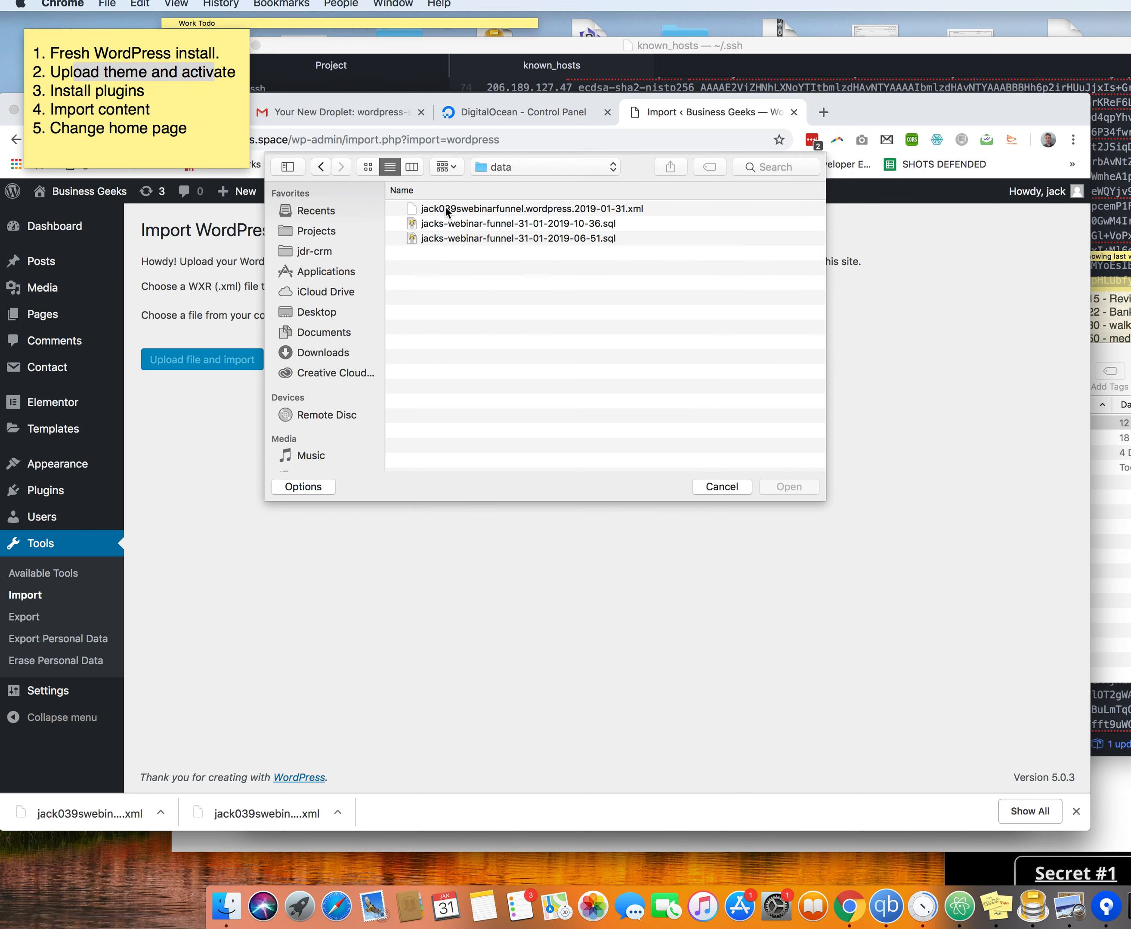
pyautogui.doubleClick(522, 211)
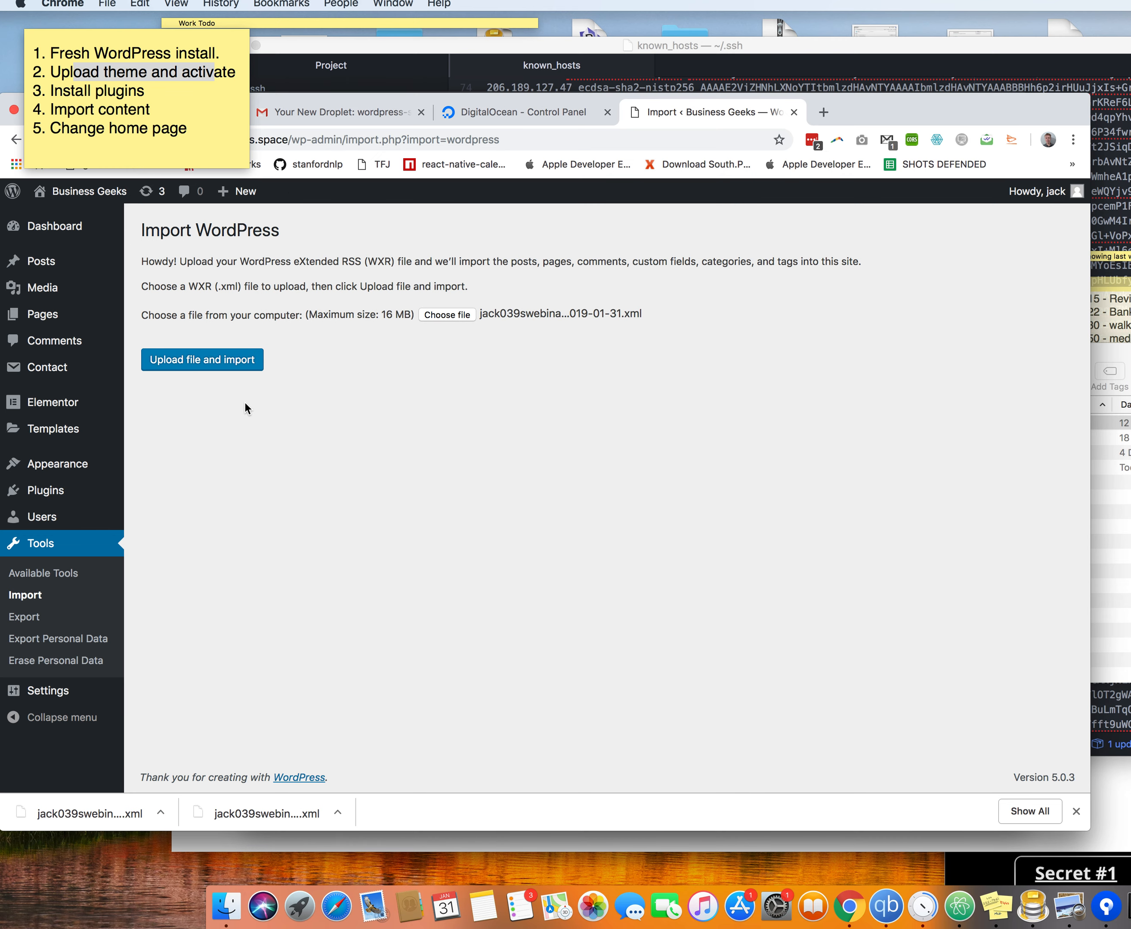
pyautogui.click(242, 359)
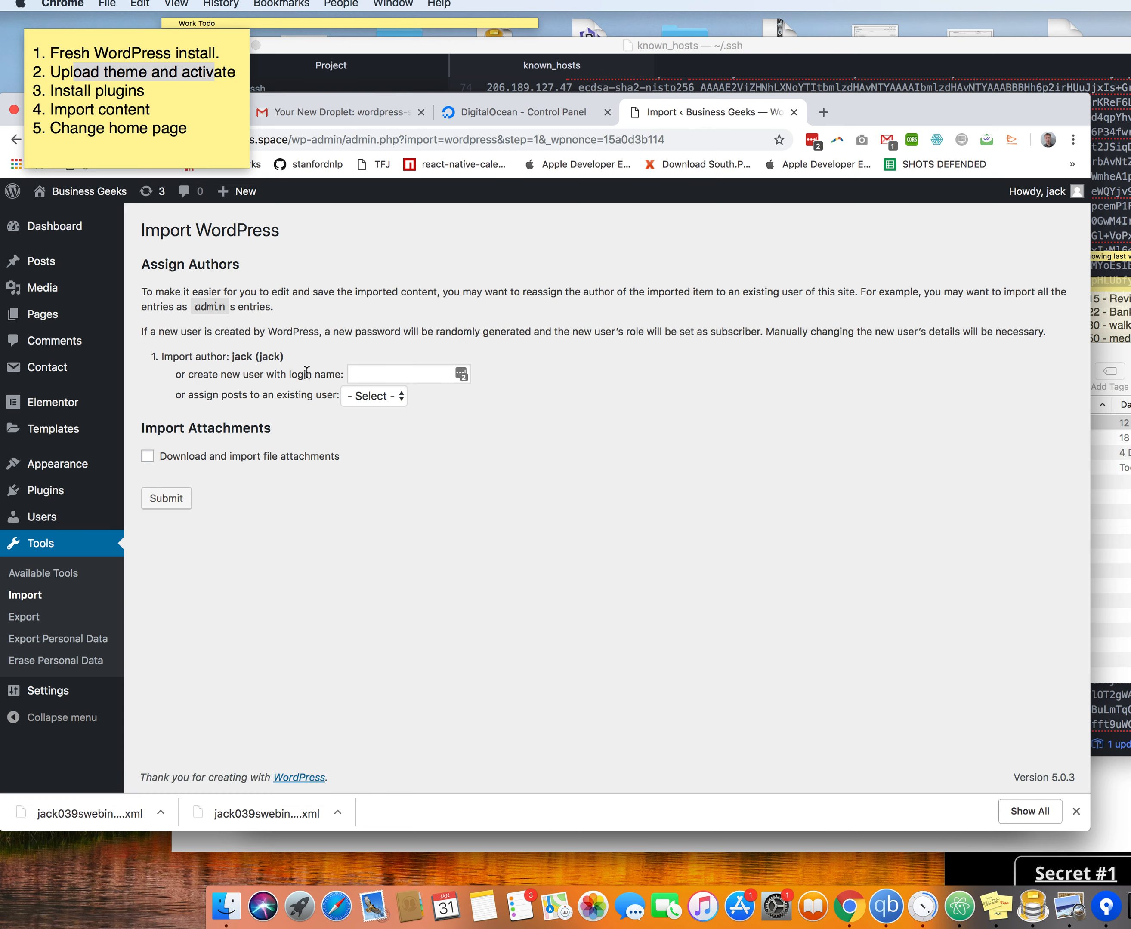
# - Assign the imported posts to the site's existing user and enable downloading and importing of file attachments
pyautogui.click(376, 398)
pyautogui.click(351, 394)
pyautogui.click(226, 458)
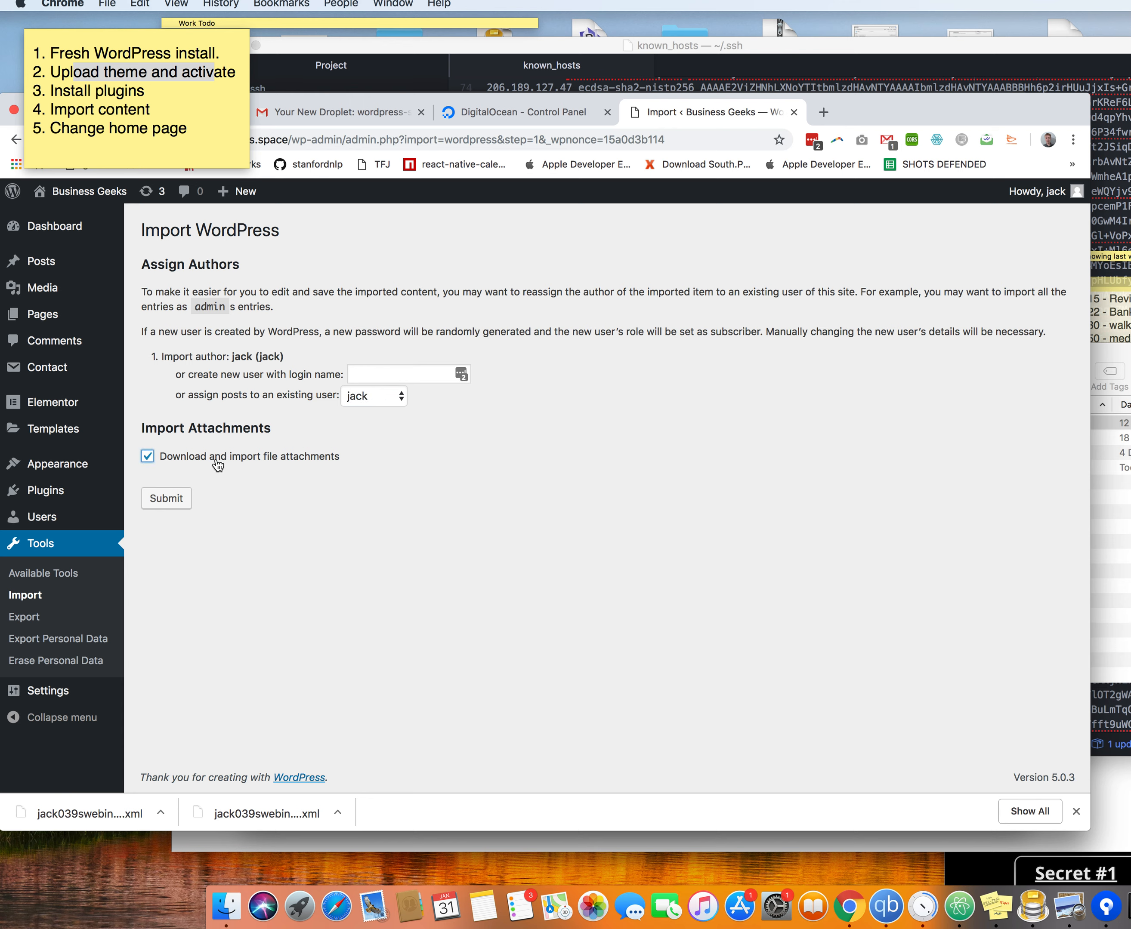
# - Submit the author and attachment choices to run the WordPress content import
pyautogui.click(186, 500)
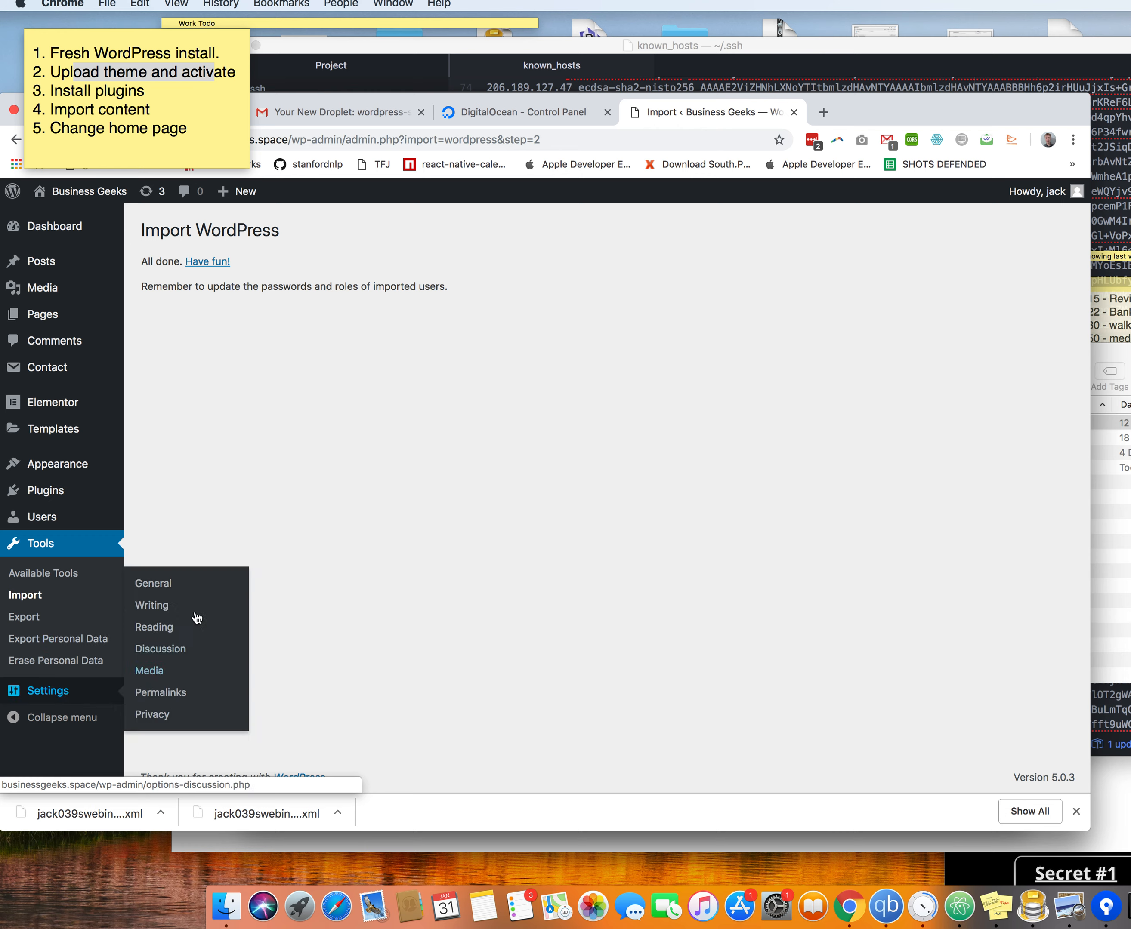
# - In the reading settings, make the homepage a static page, choose Landing page for it and save the changes
pyautogui.click(169, 630)
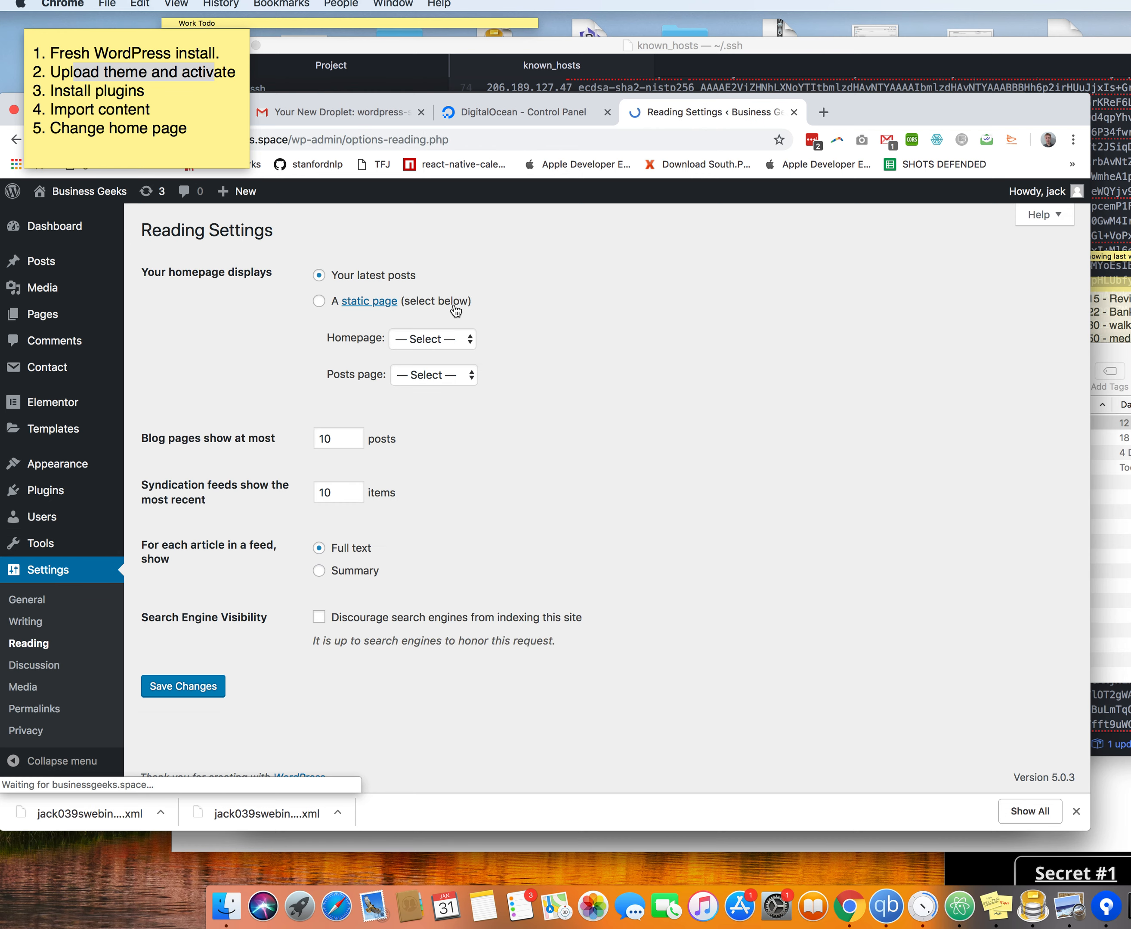
pyautogui.click(319, 302)
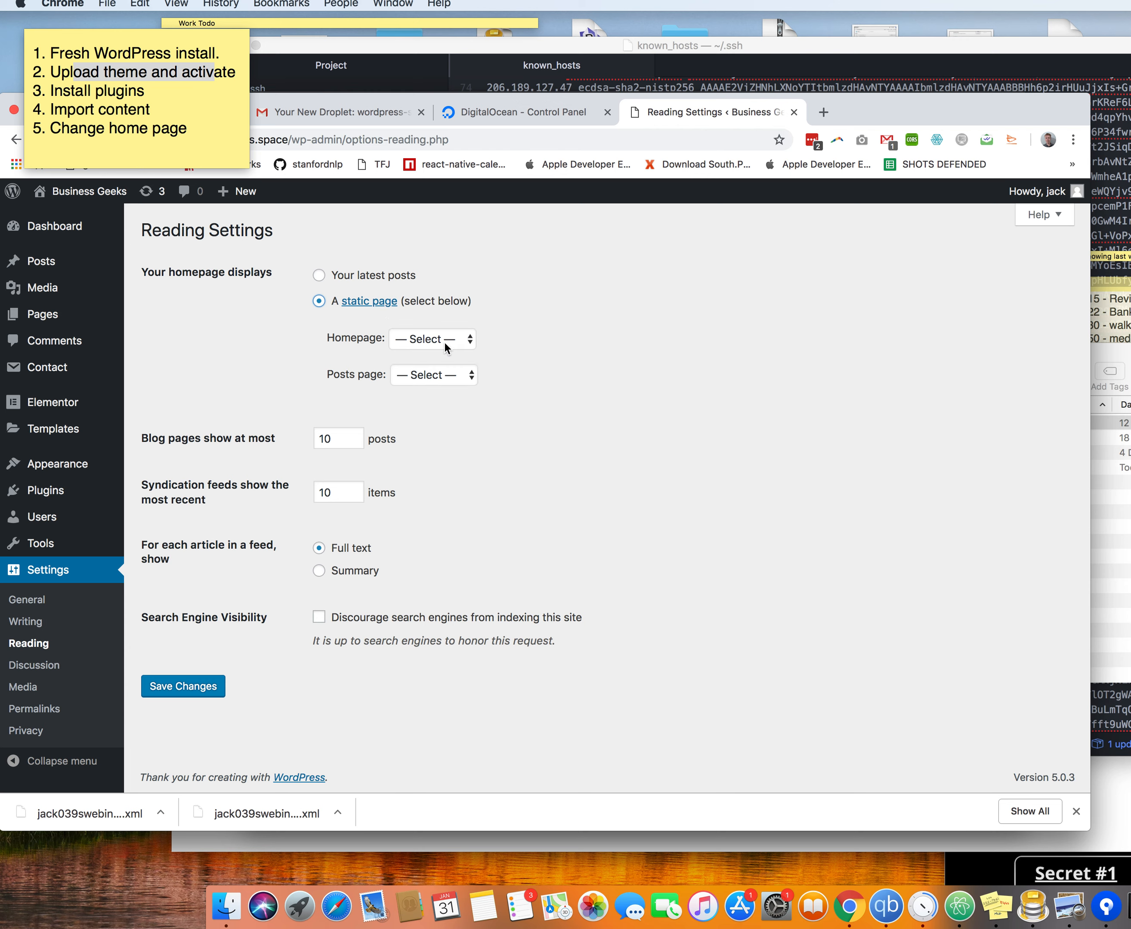
pyautogui.click(443, 342)
pyautogui.click(454, 355)
pyautogui.click(183, 686)
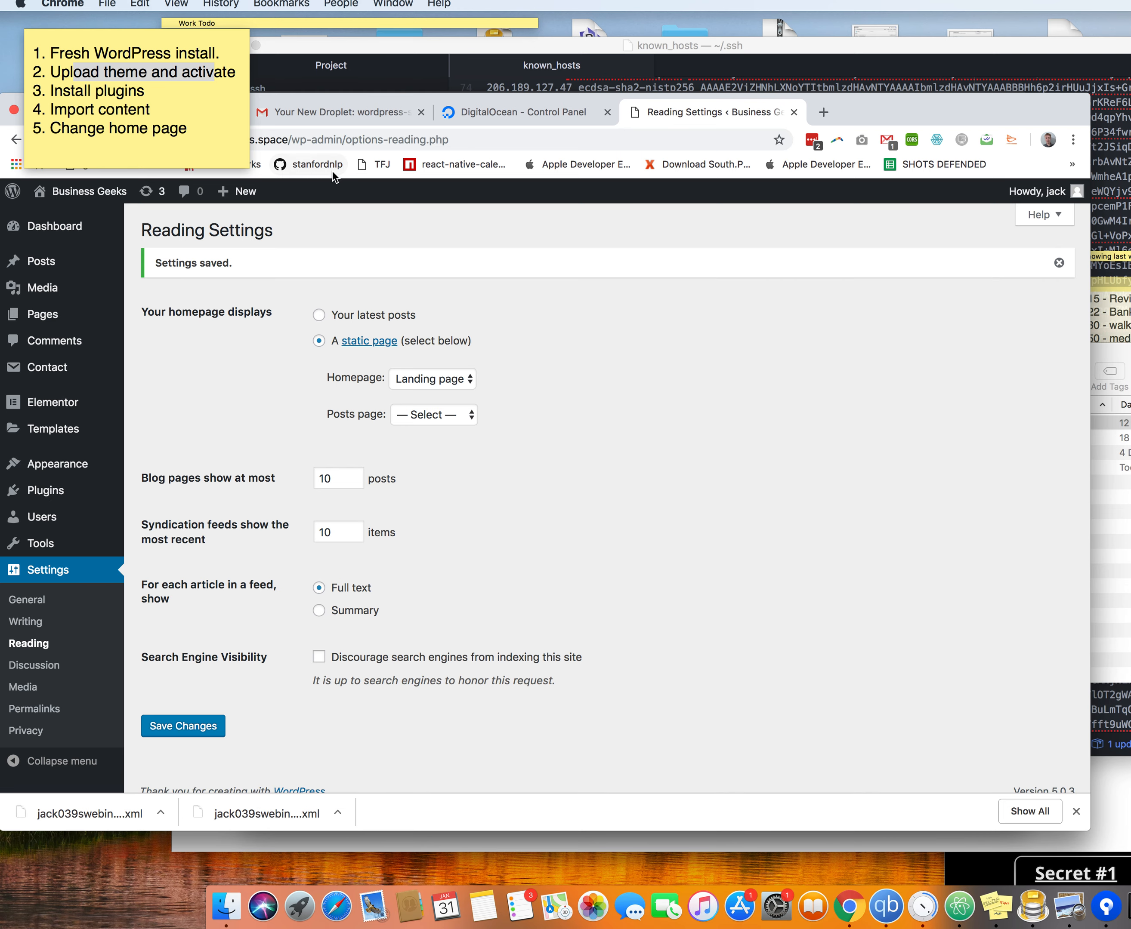
# - Visit the site's front page and look through the imported webinar landing page from its headline to the footer links
pyautogui.click(103, 189)
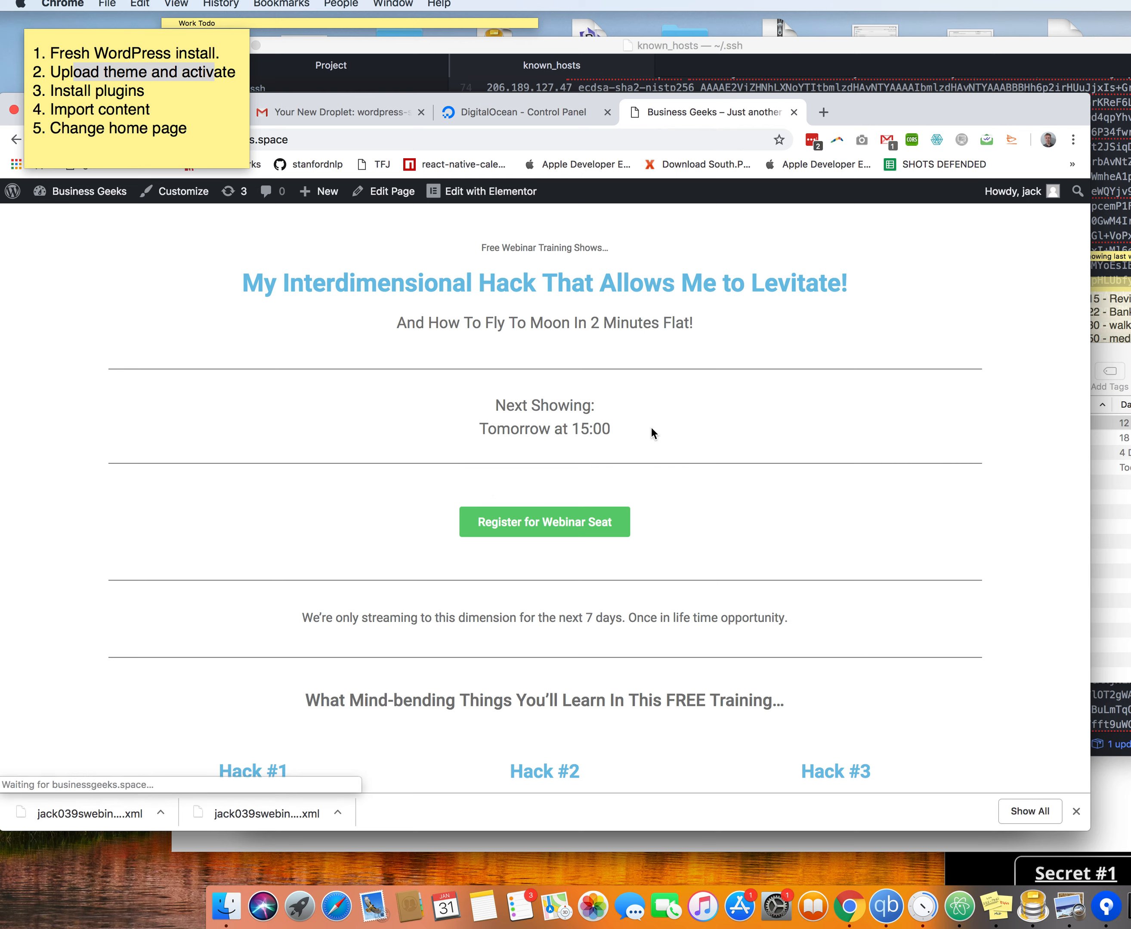
pyautogui.scroll(-6, 514, 458)
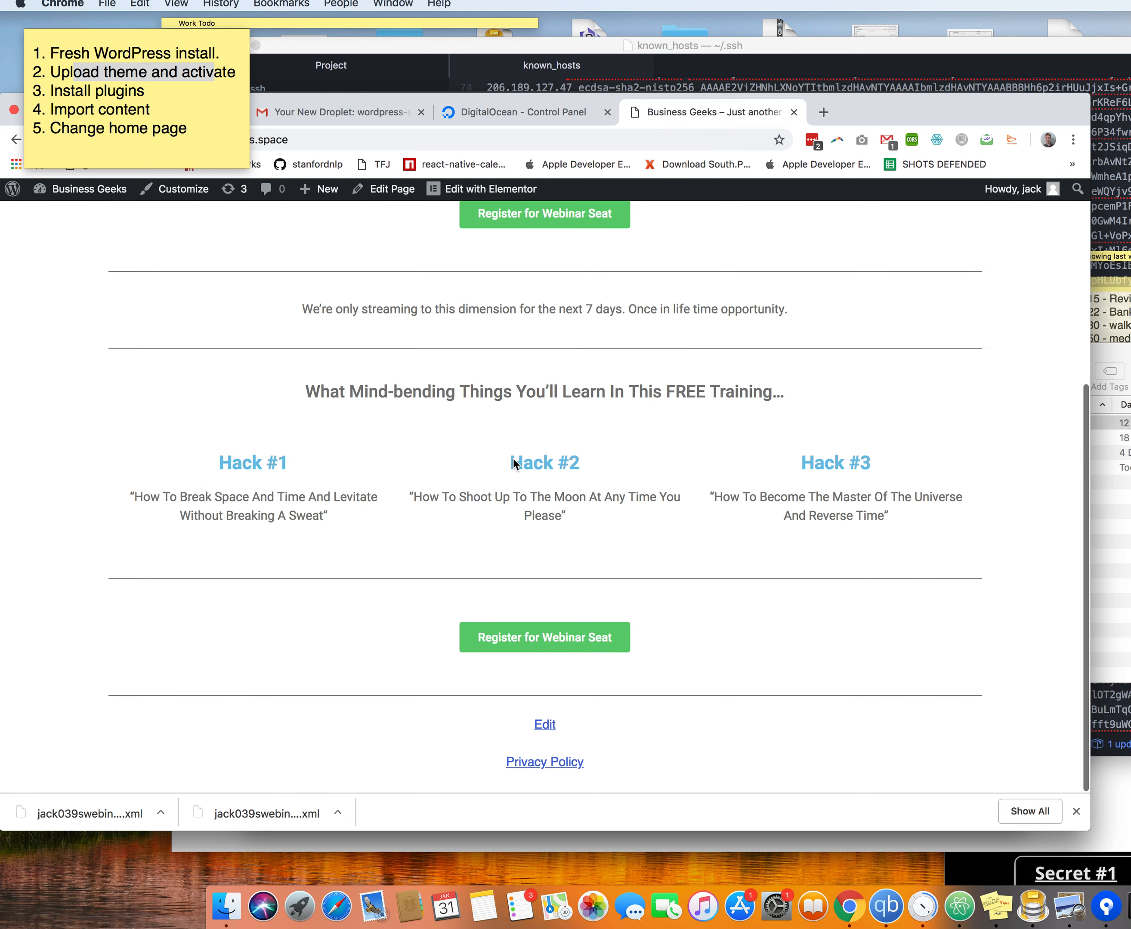
pyautogui.scroll(6, 513, 459)
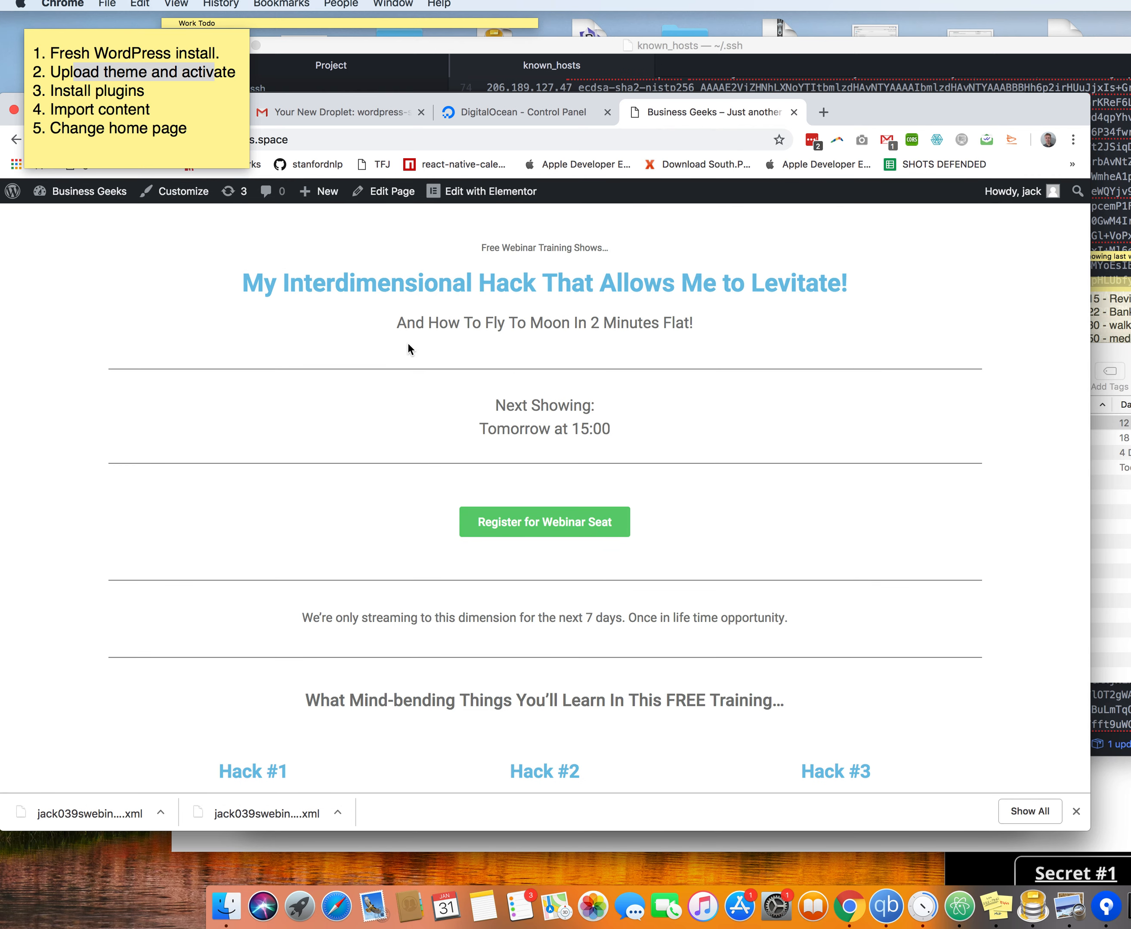
pyautogui.scroll(-6, 497, 283)
pyautogui.scroll(6, 640, 246)
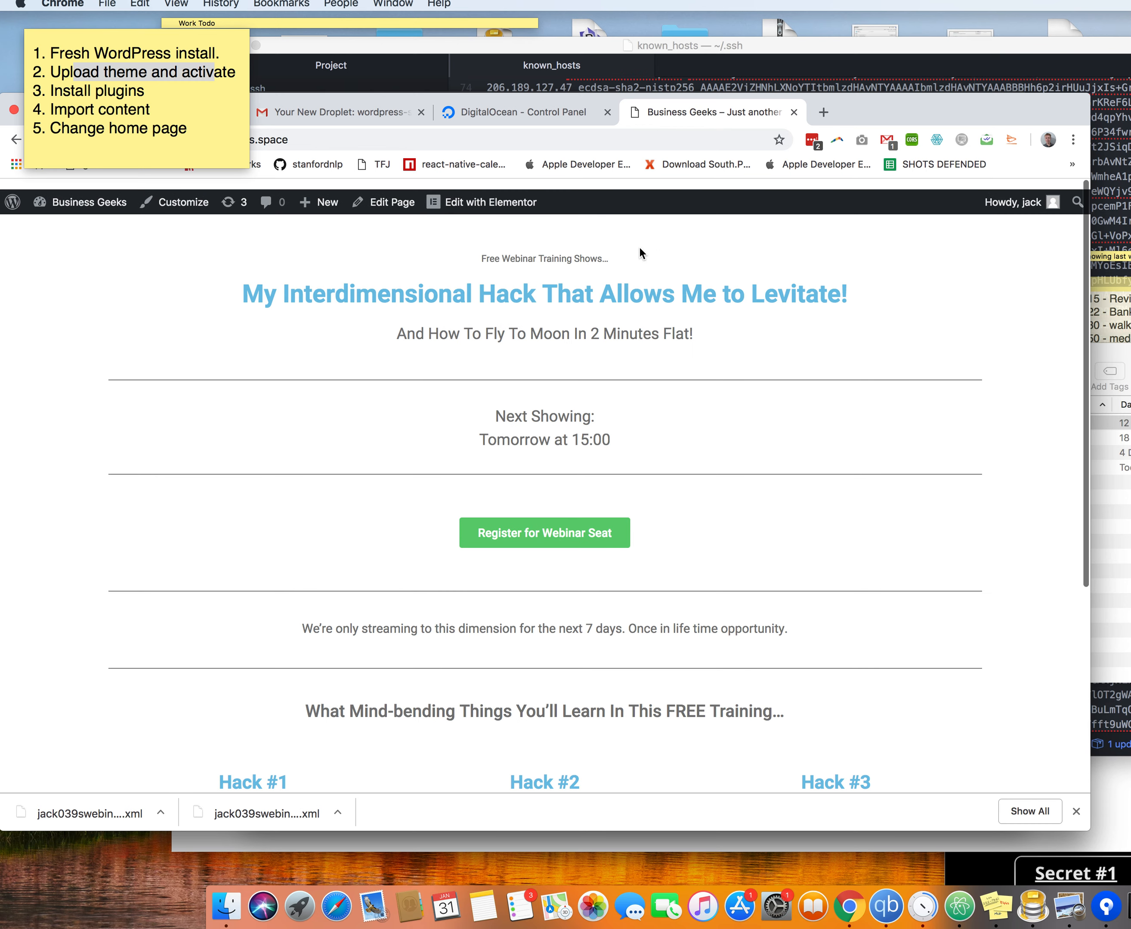
pyautogui.scroll(-5, 458, 592)
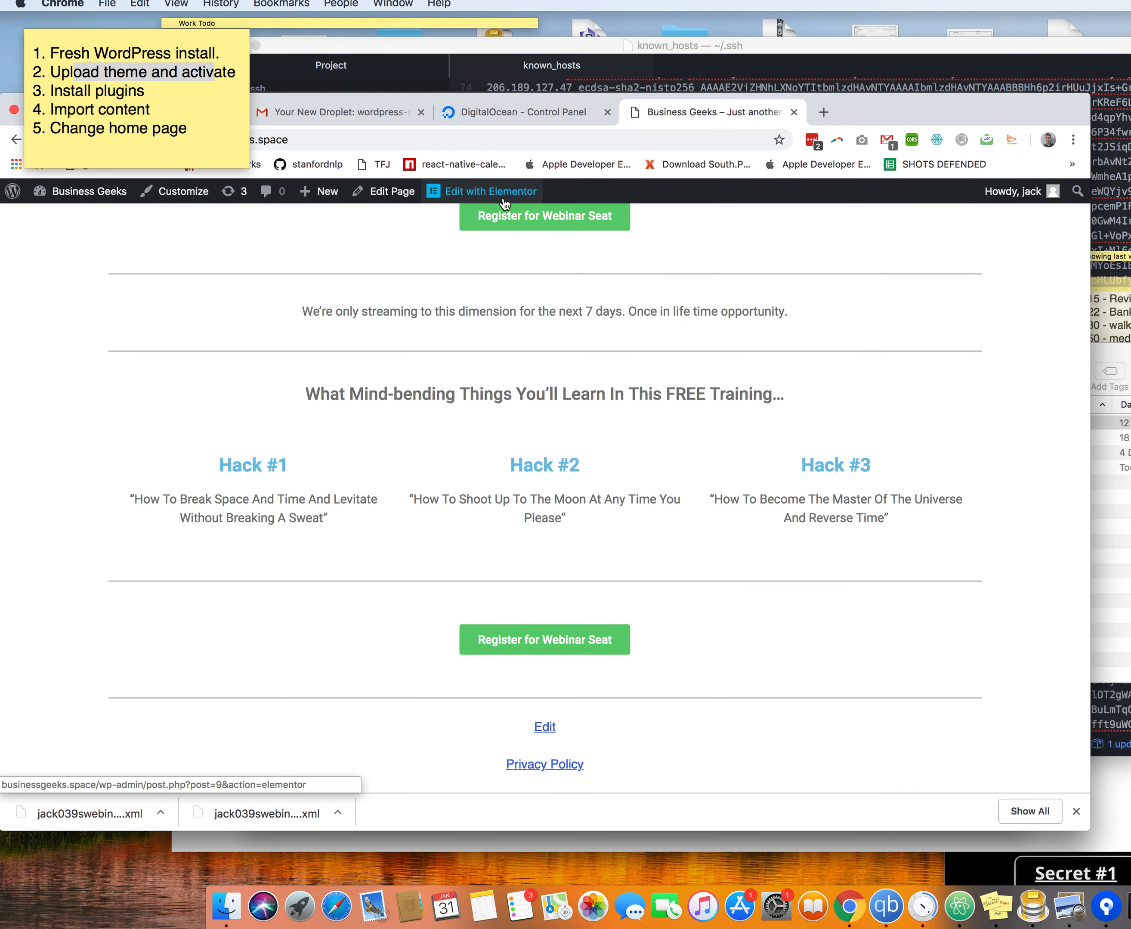
# - Open the landing page in Elementor, try removing the word Interdimensional from the main heading and undo the deletion
pyautogui.click(499, 194)
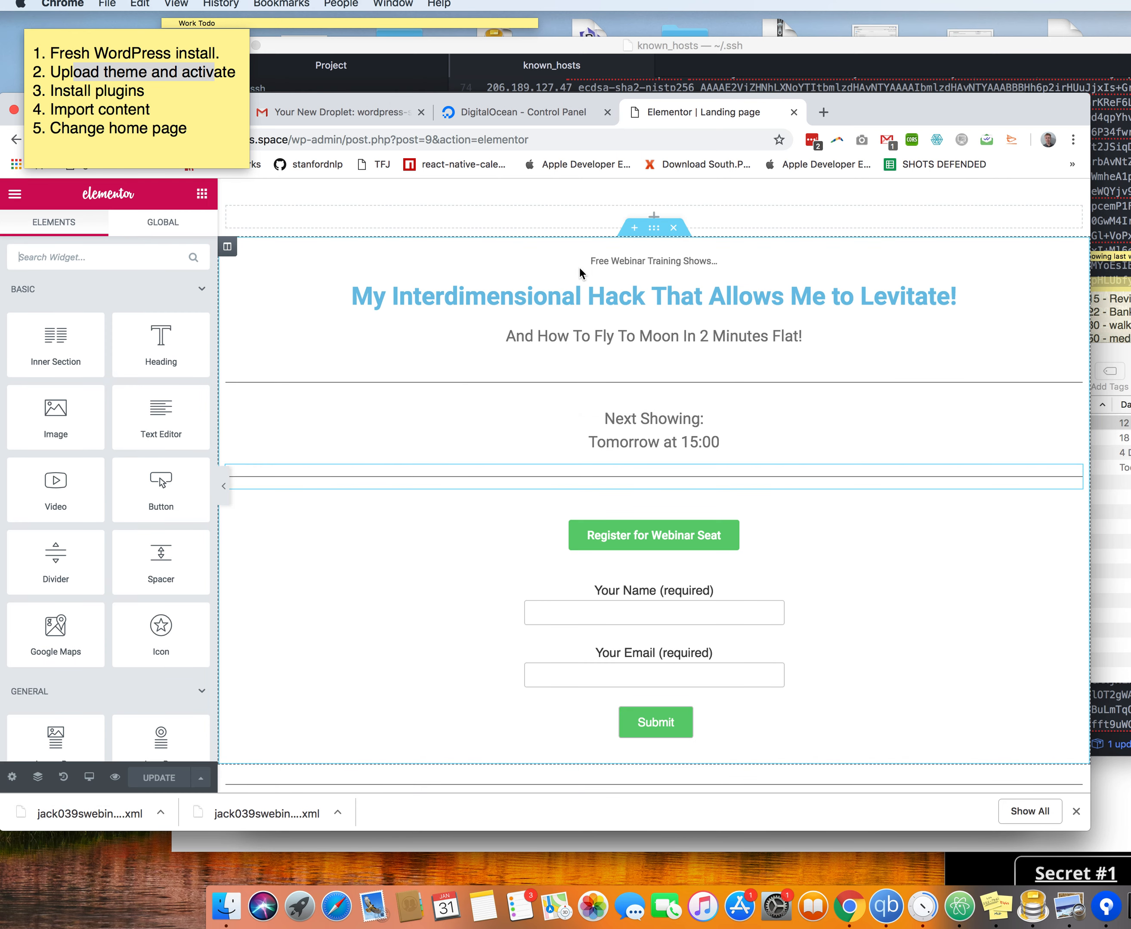
pyautogui.click(558, 293)
pyautogui.doubleClick(558, 293)
pyautogui.press('BackSpace')
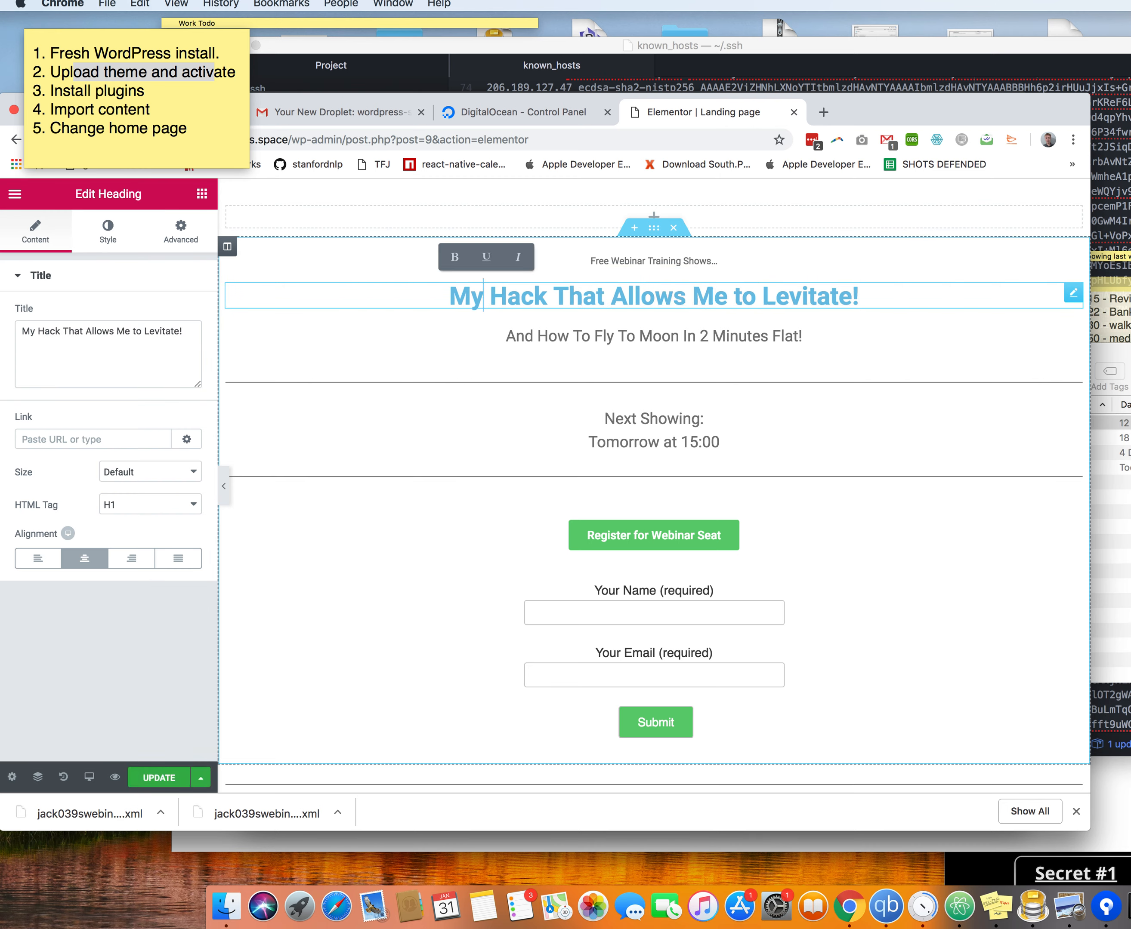
pyautogui.press('super+z')
# - Examine the style options of the text below the main heading and Elementor's main menu, and return to the widget list
pyautogui.click(580, 335)
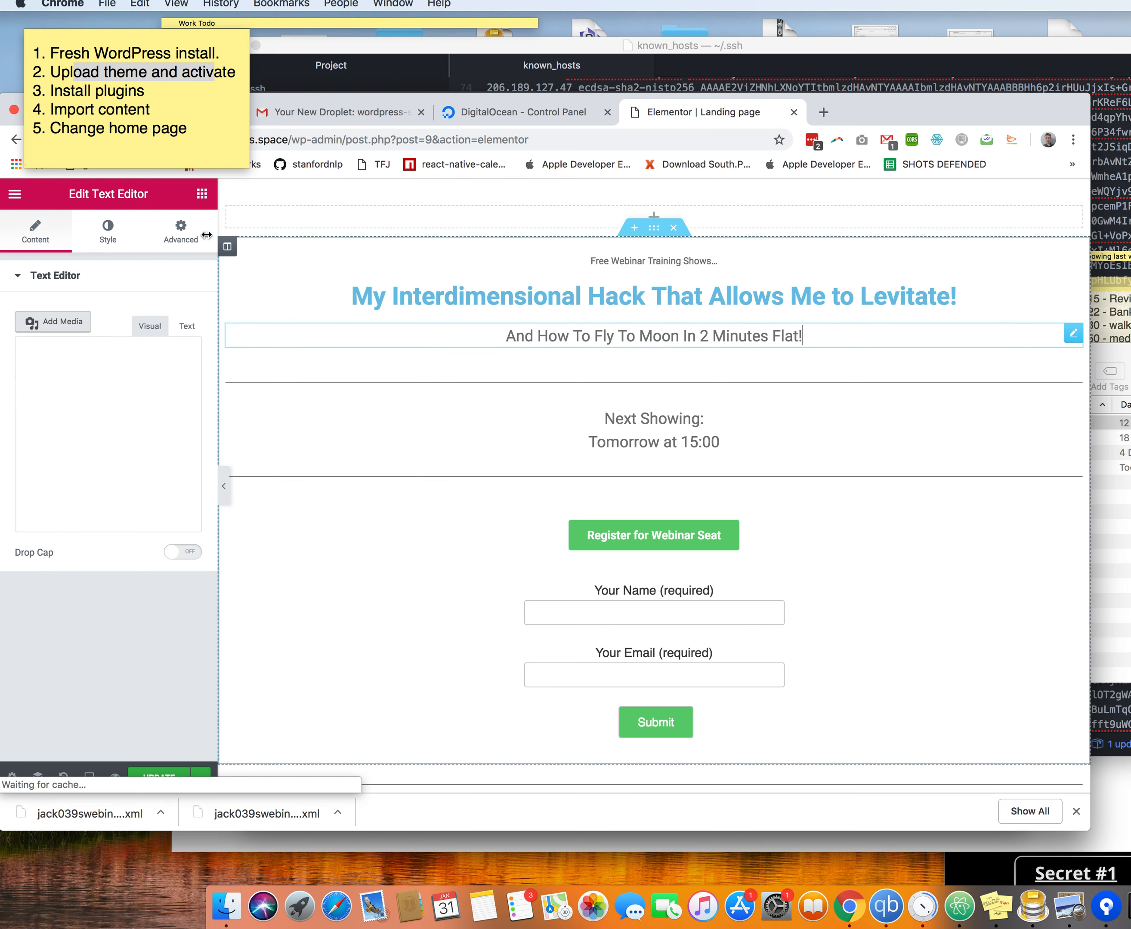
pyautogui.click(108, 243)
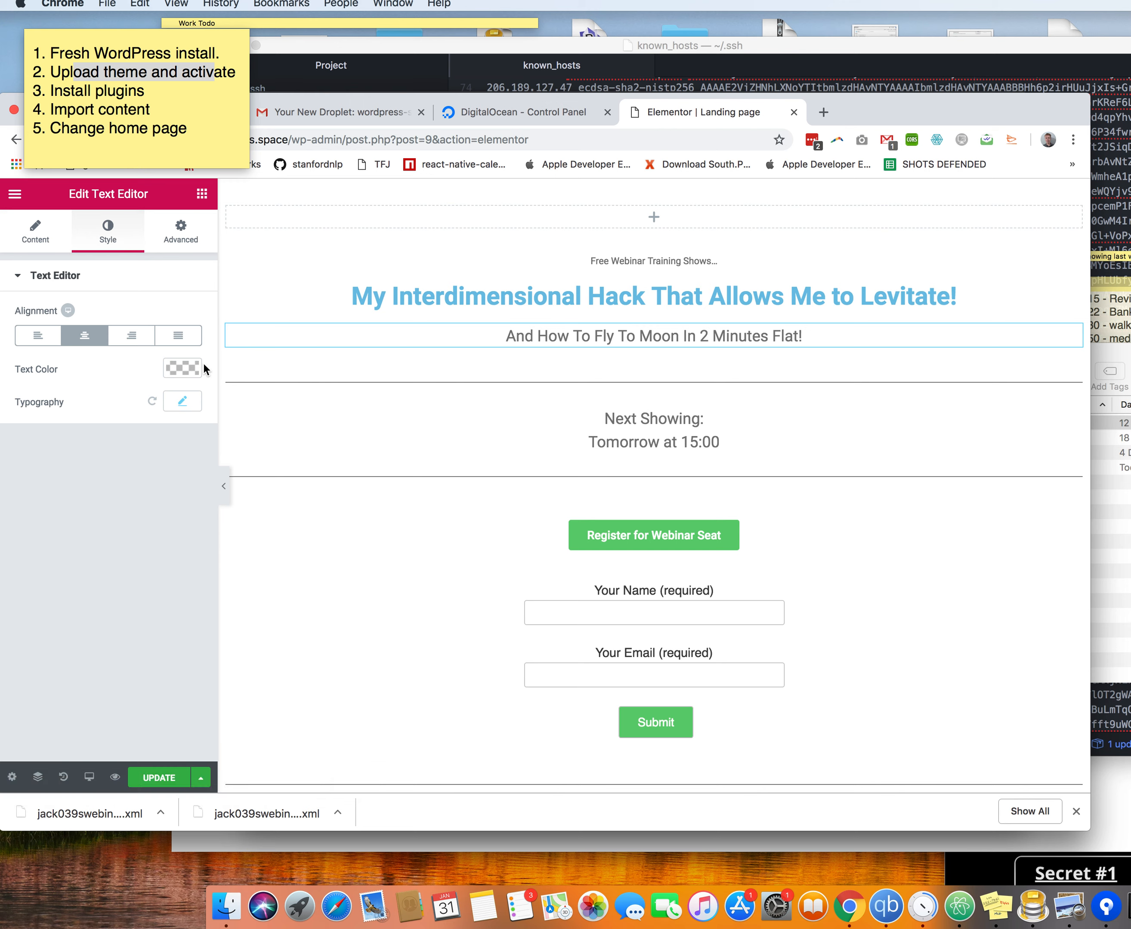
pyautogui.click(48, 221)
pyautogui.click(15, 195)
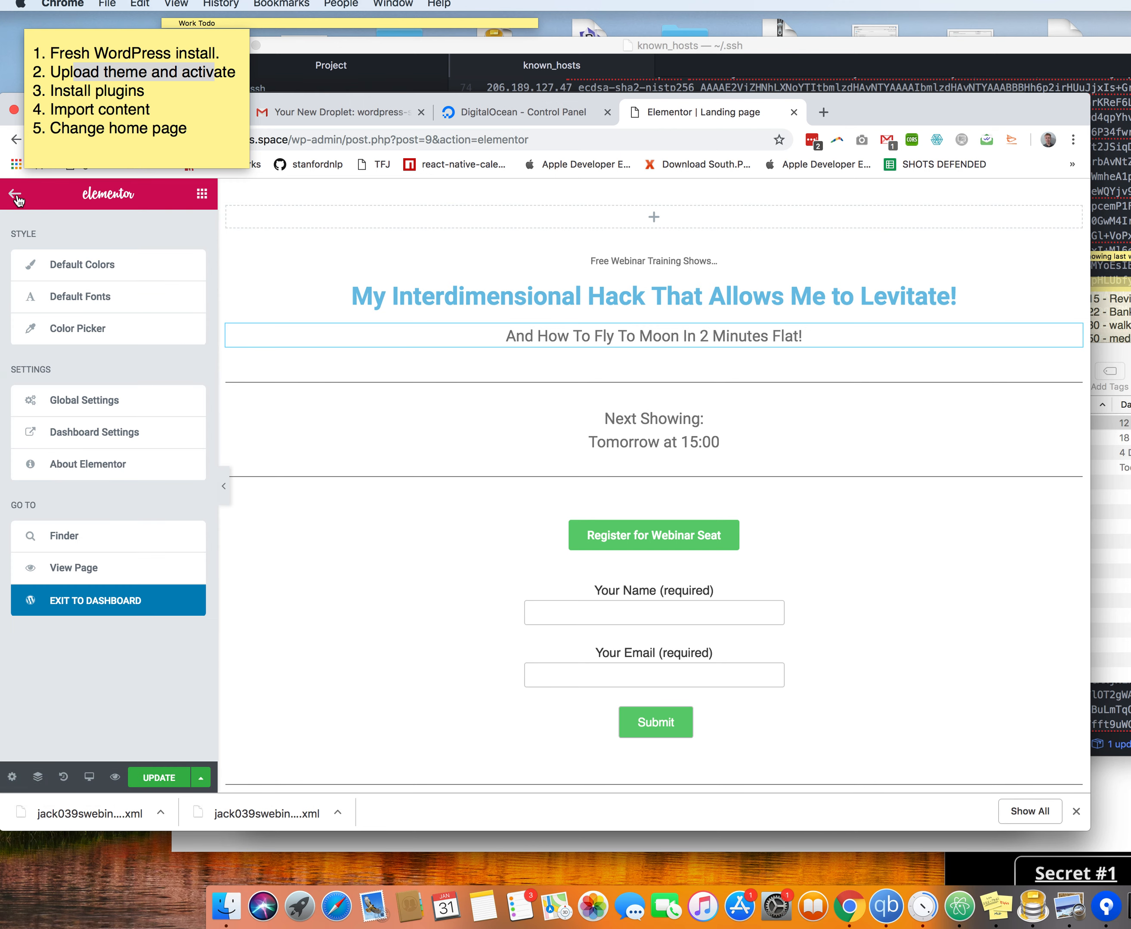
pyautogui.click(18, 197)
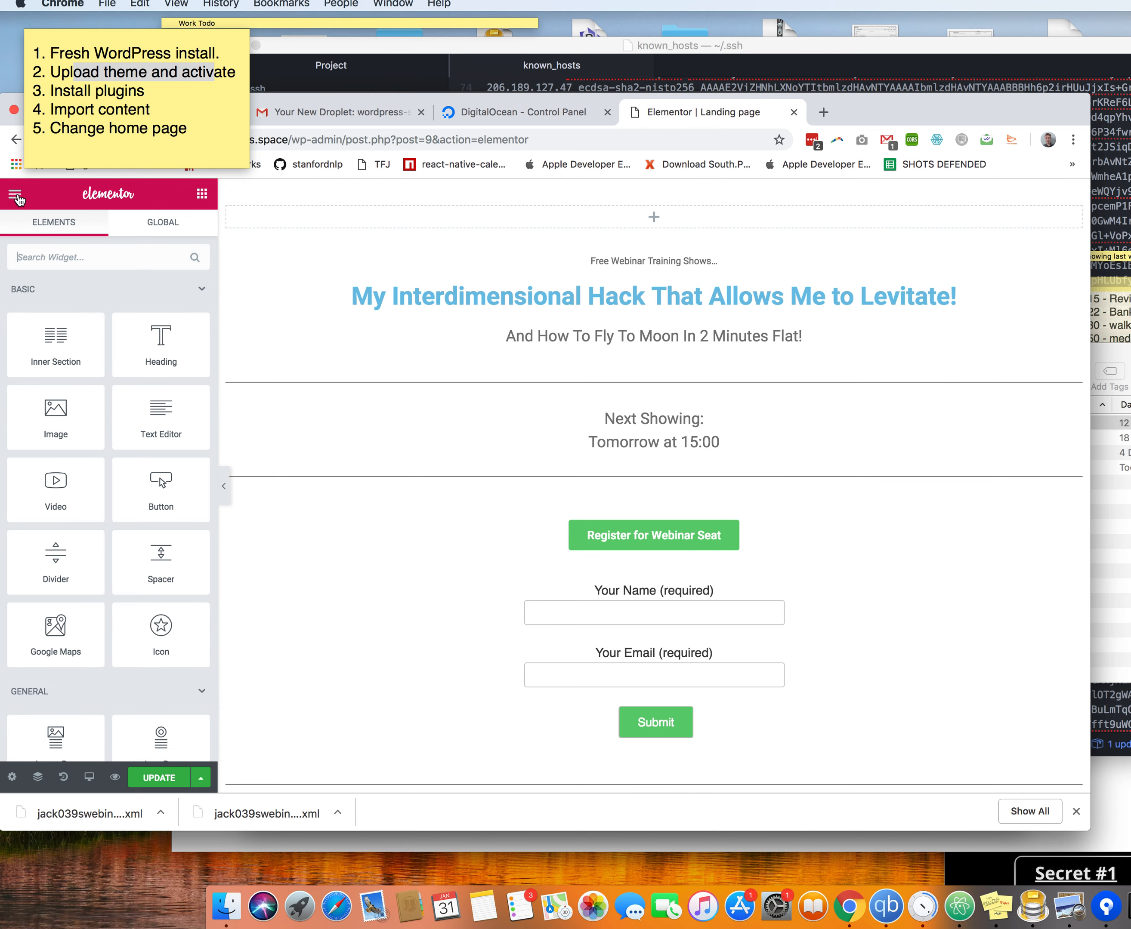
# - Insert a heading widget above the Next Showing text, and leave the editor for the site's front page without updating
pyautogui.moveTo(161, 345); pyautogui.dragTo(602, 400)
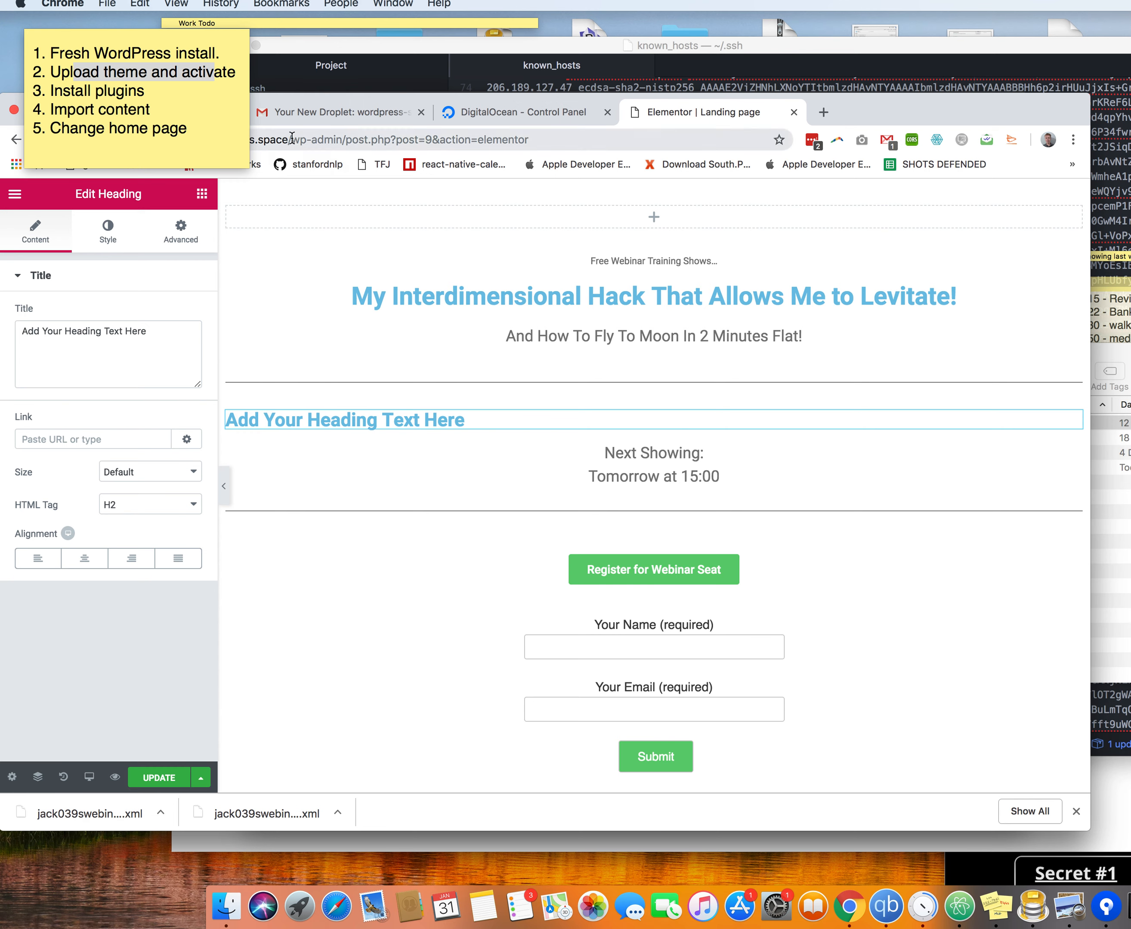
pyautogui.moveTo(291, 139); pyautogui.dragTo(946, 154)
pyautogui.press('BackSpace')
pyautogui.press('Return')
pyautogui.press('Return')
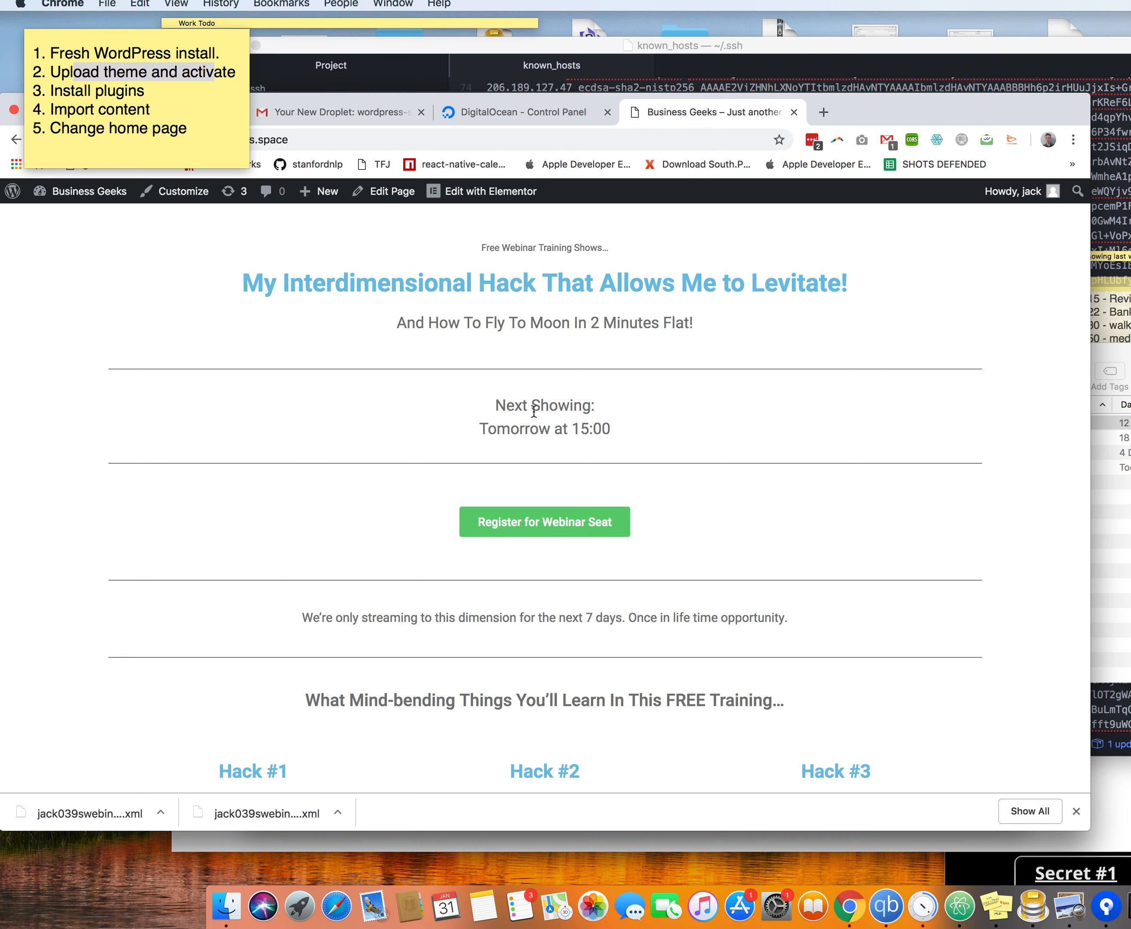
# - Open the webinar seat registration form, enter a sample name and e-mail address, and submit it
pyautogui.click(554, 530)
pyautogui.click(532, 572)
pyautogui.write('Bob')
pyautogui.press('Tab')
pyautogui.write('bob@bob.c')
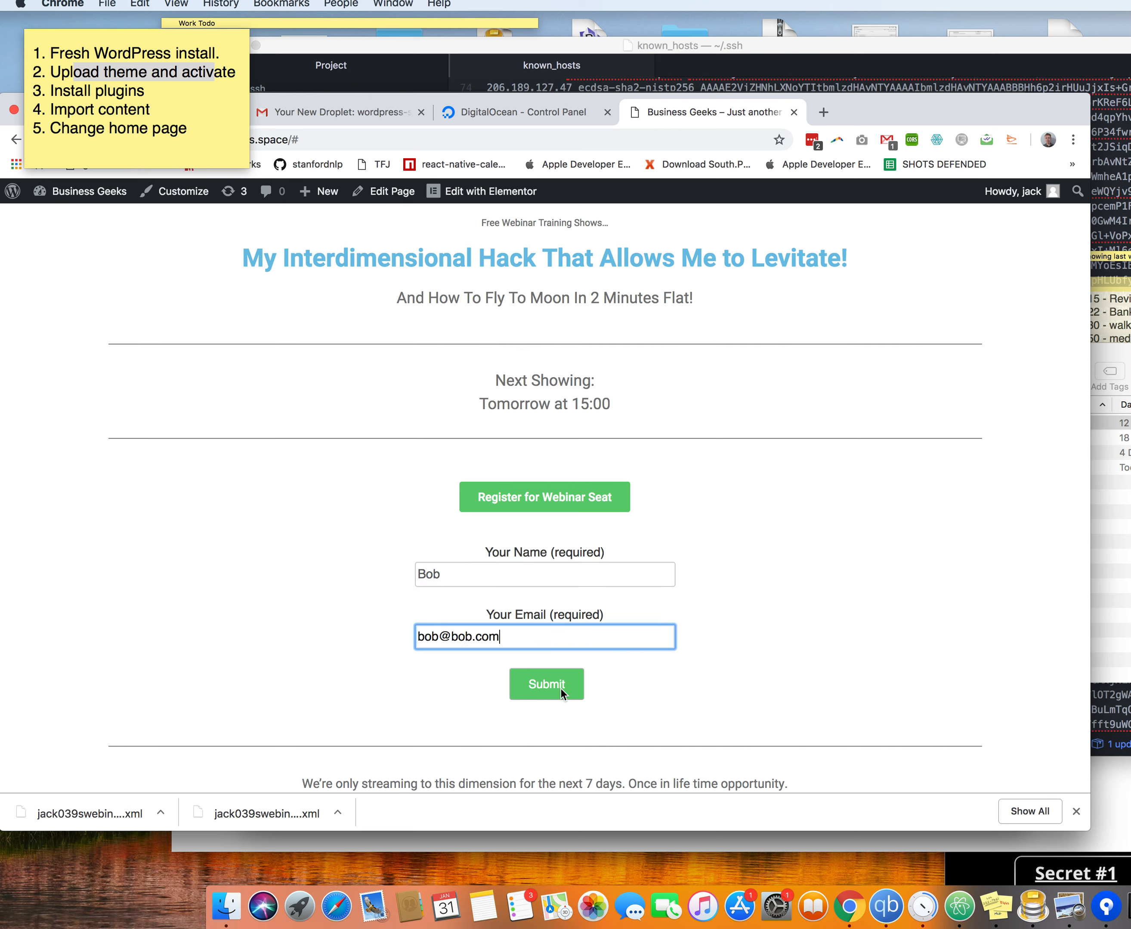
pyautogui.click(561, 690)
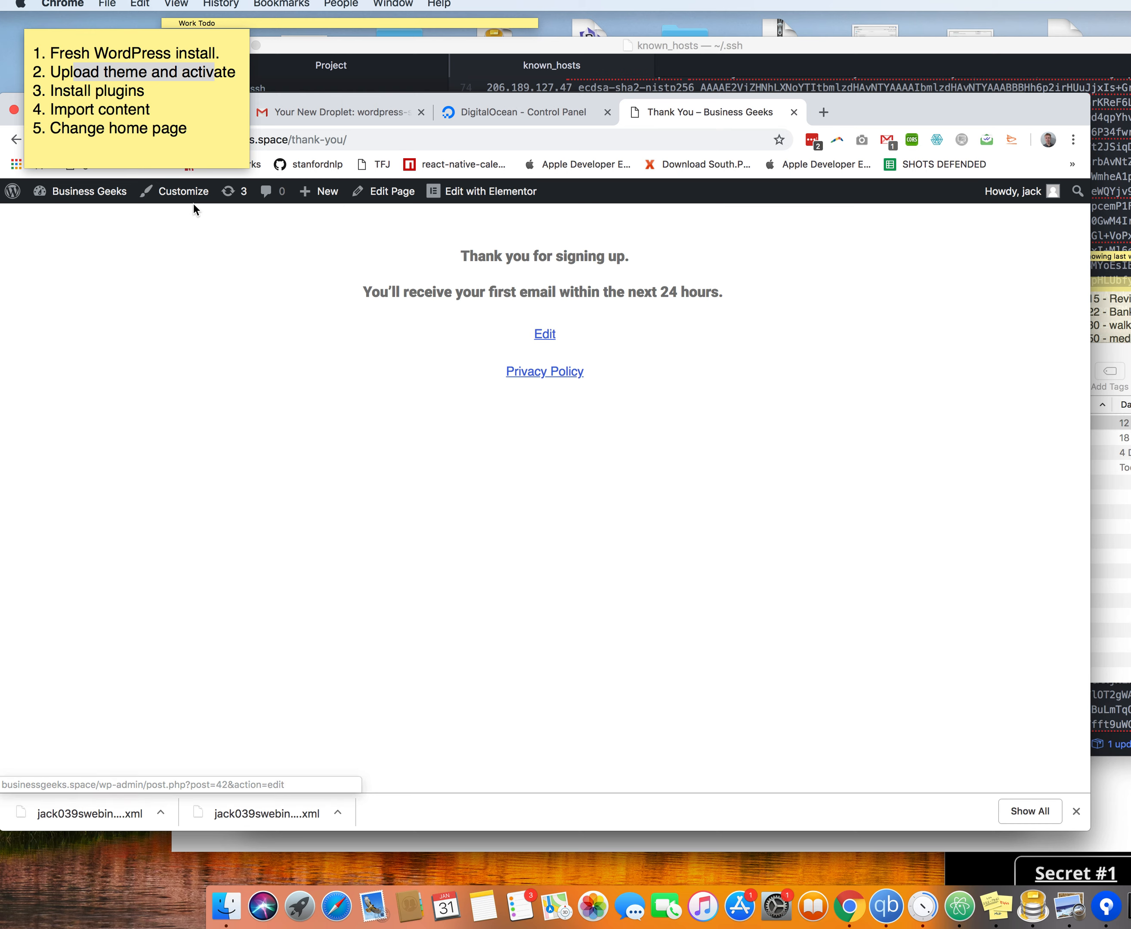
# - Return to the dashboard, open the contact form submissions and examine the name and e-mail in the new Lead Capture Form entry
pyautogui.click(112, 195)
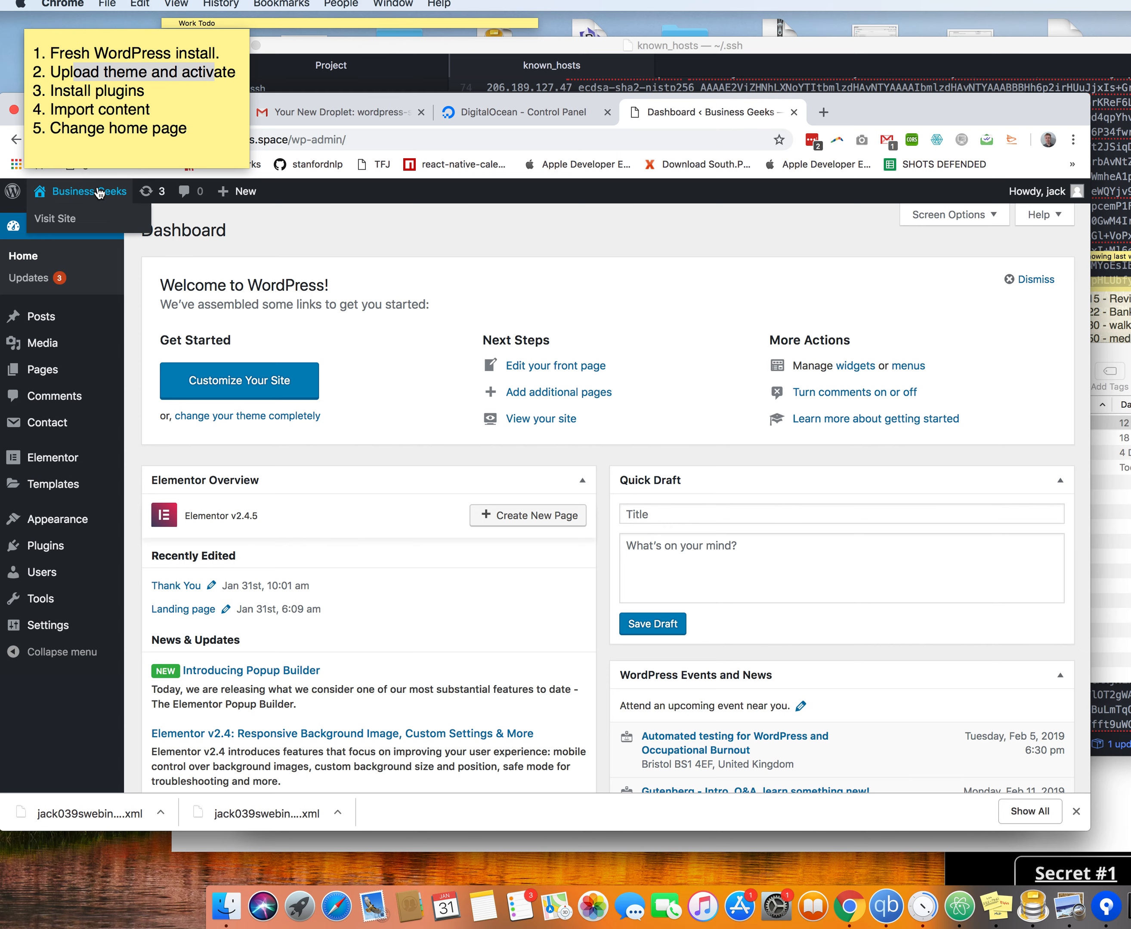
pyautogui.moveTo(107, 202)
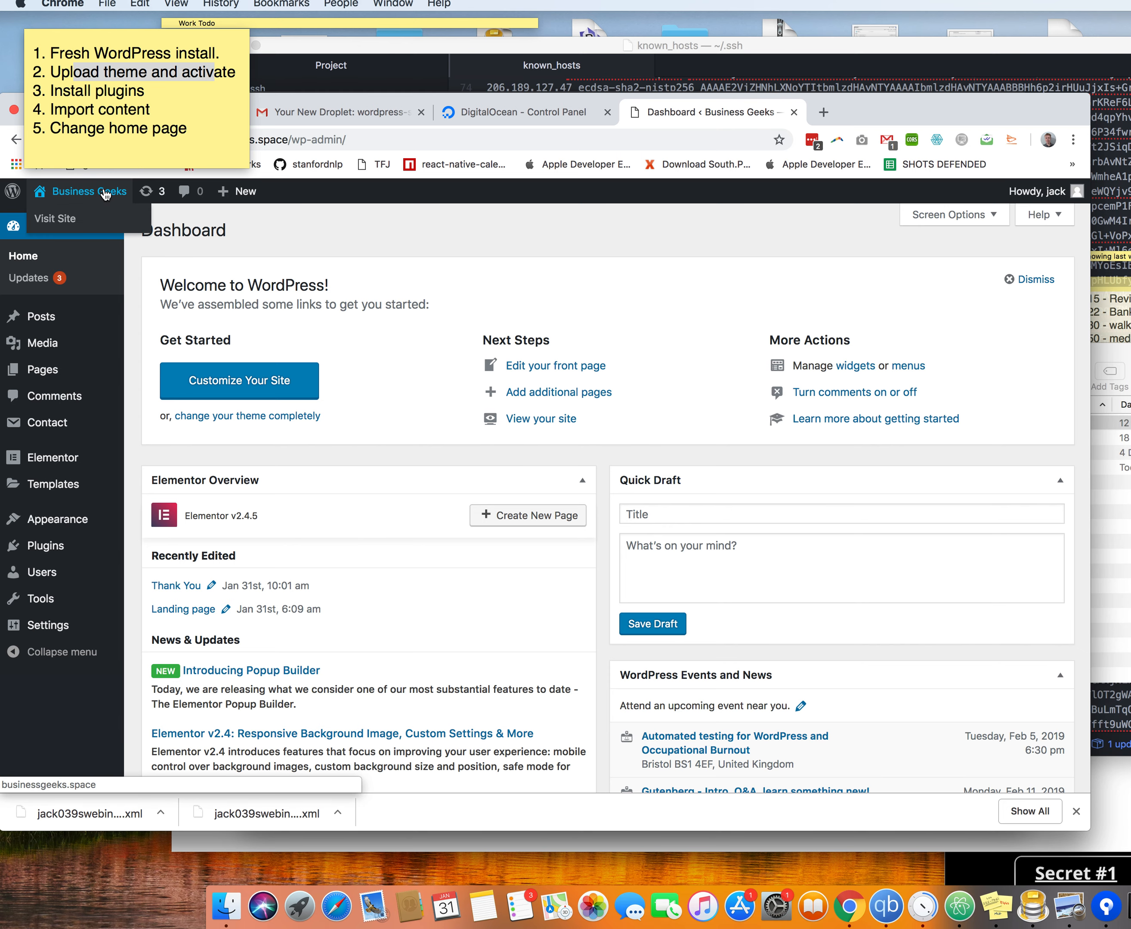
pyautogui.click(111, 199)
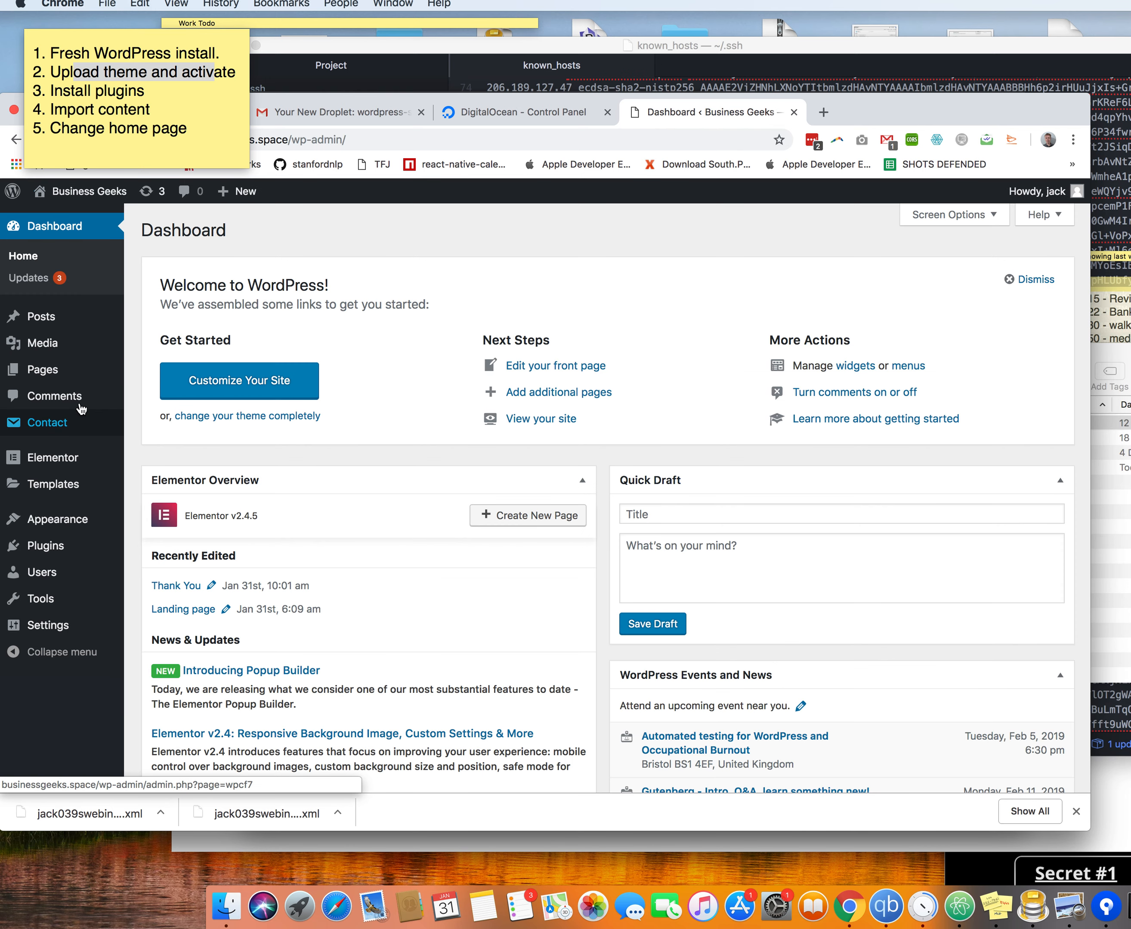
pyautogui.moveTo(71, 427)
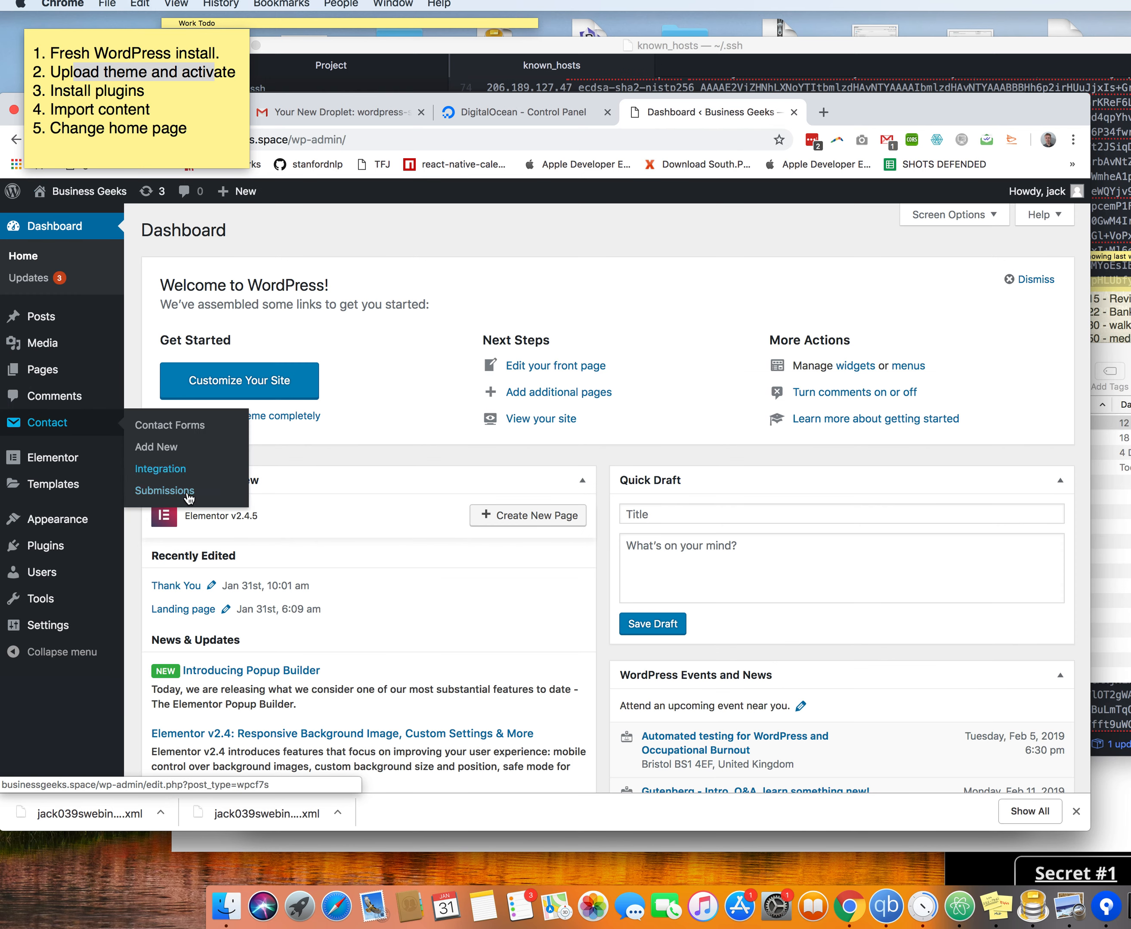
pyautogui.click(204, 490)
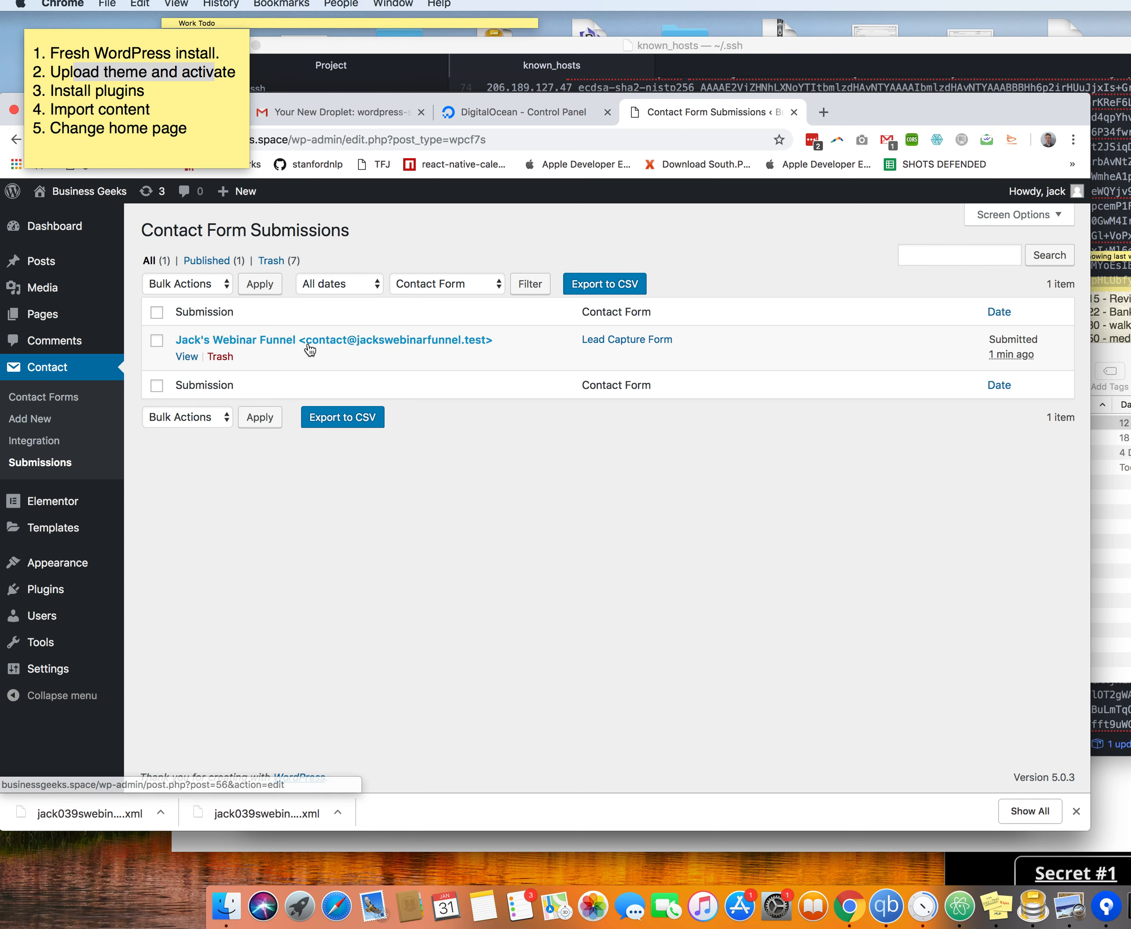
pyautogui.click(259, 341)
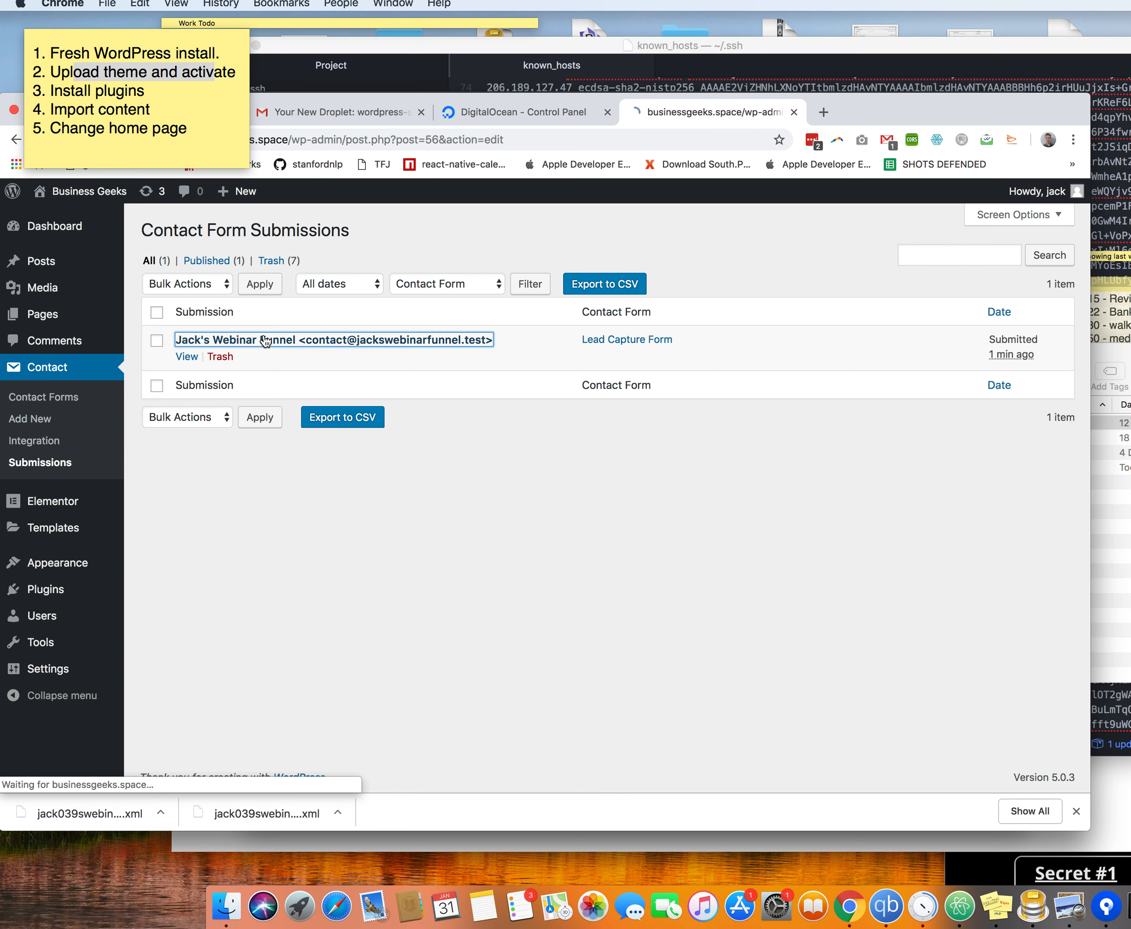
pyautogui.moveTo(330, 489); pyautogui.dragTo(369, 490)
pyautogui.click(378, 495)
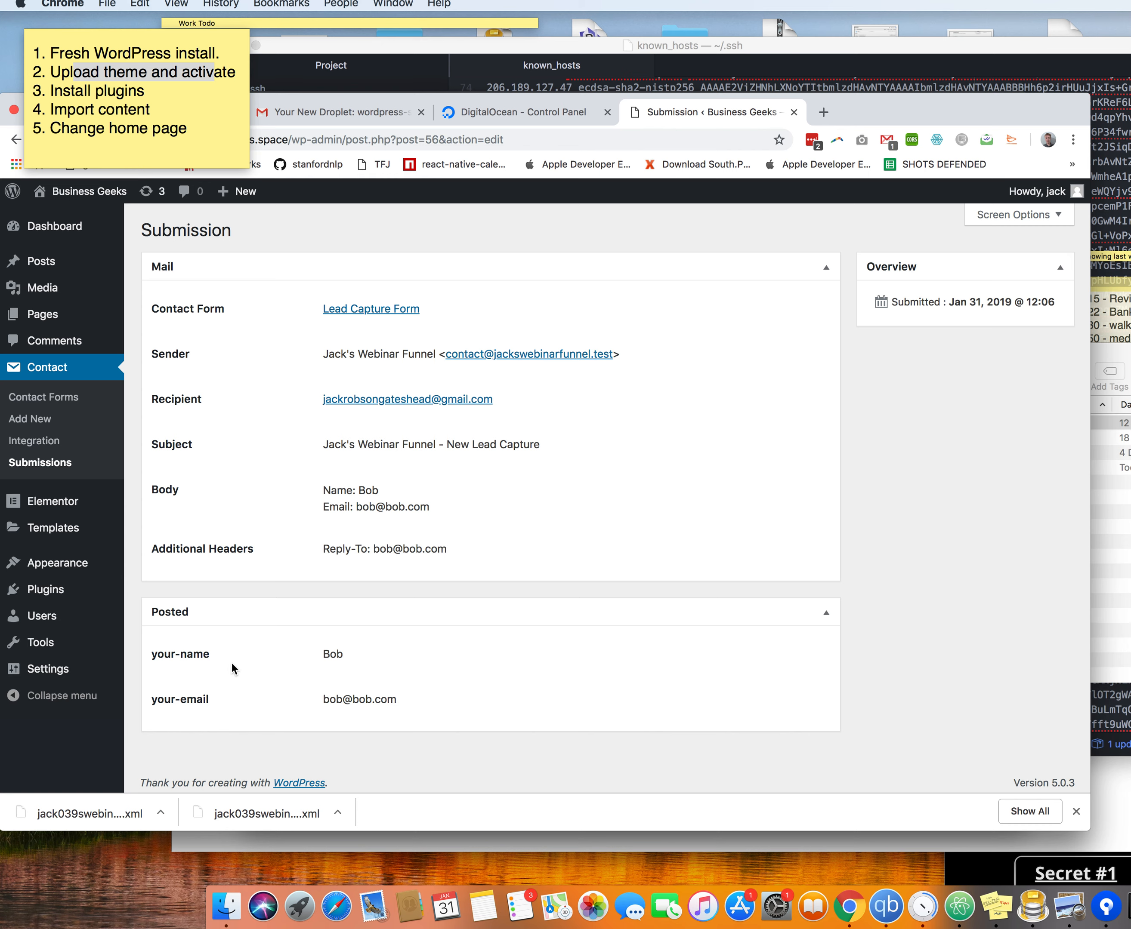
pyautogui.click(498, 106)
pyautogui.click(645, 108)
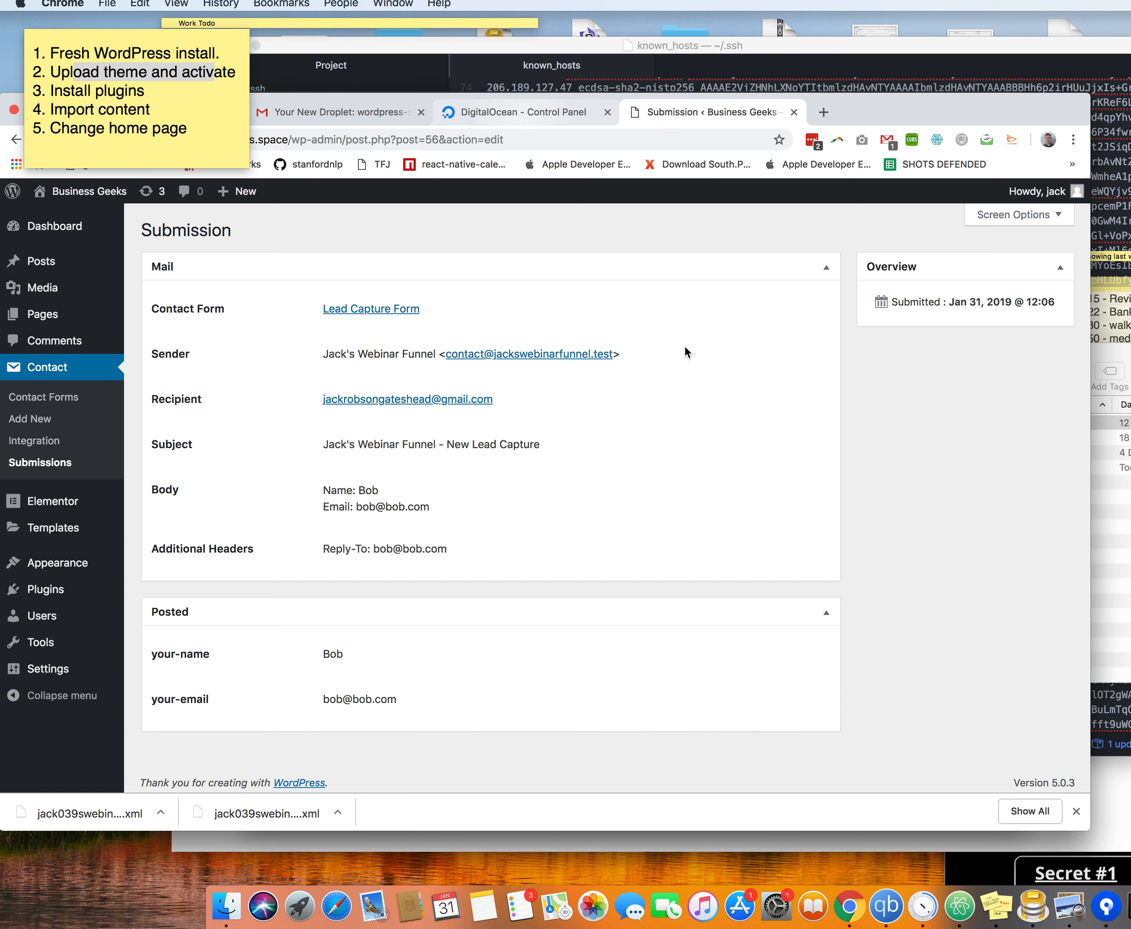
pyautogui.rightClick(1130, 907)
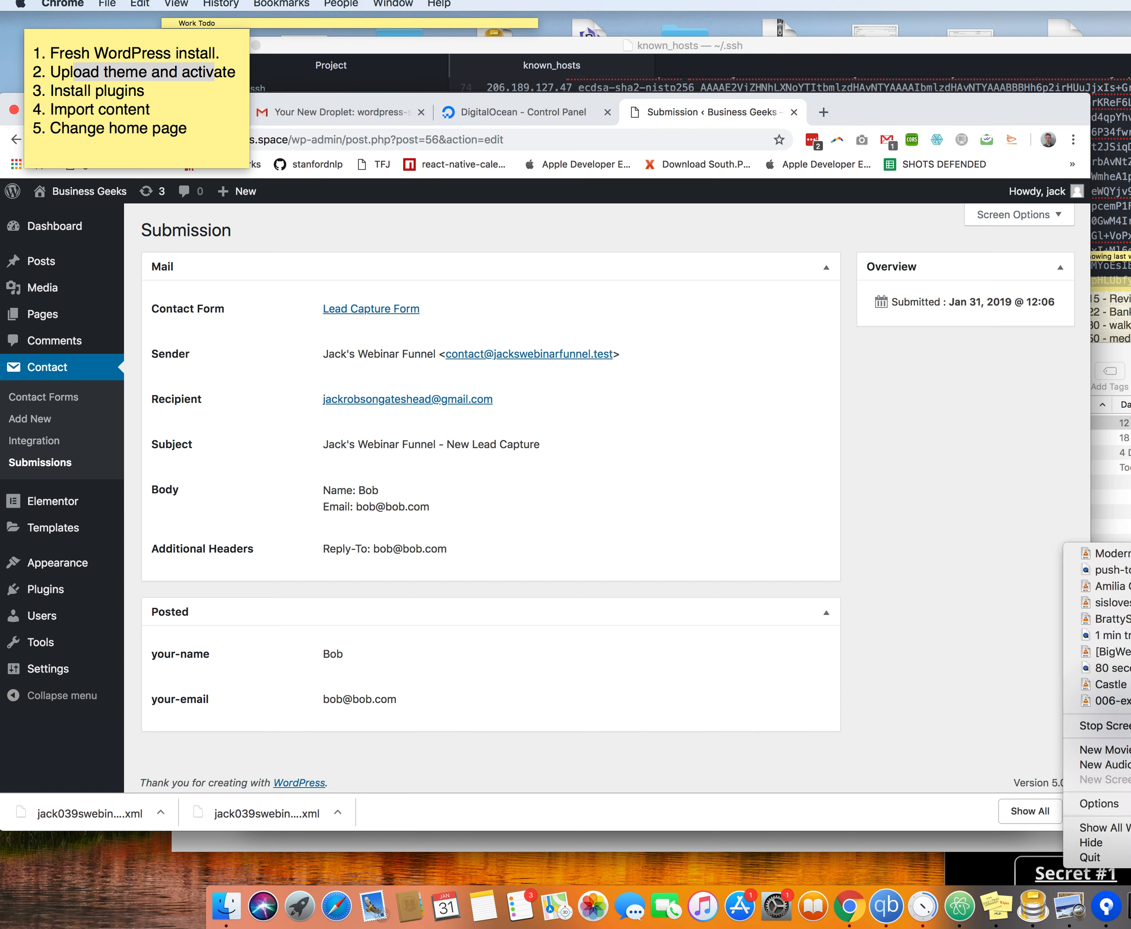